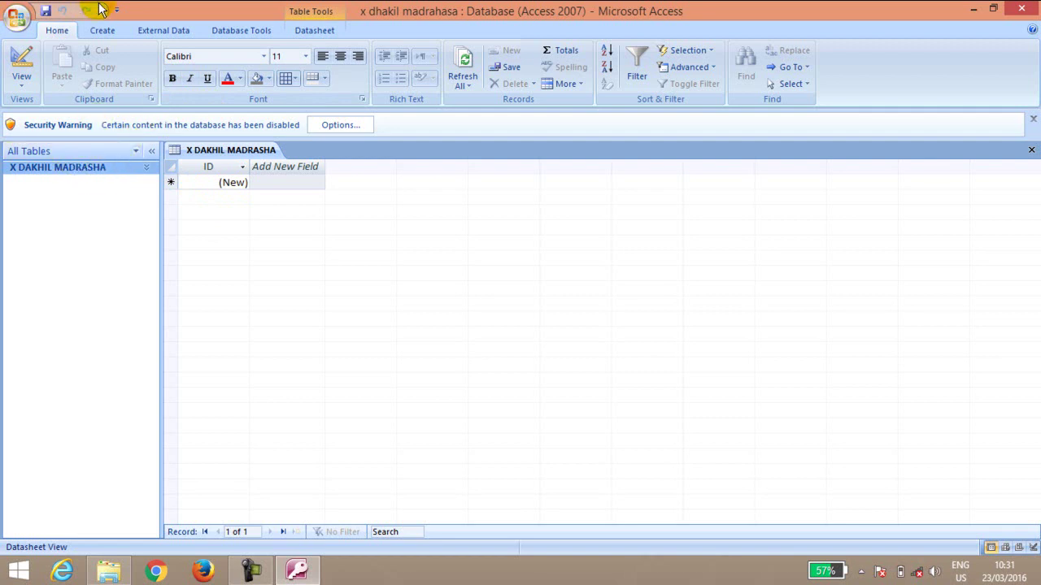
# Step: Show the X DAKHIL MADRASHA table in Design View
pyautogui.click(23, 63)
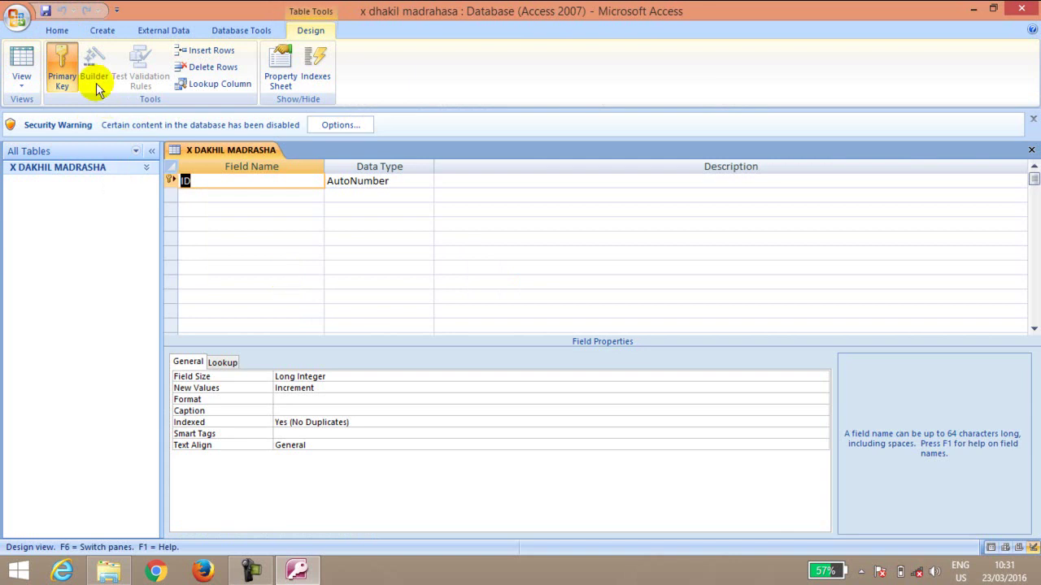
pyautogui.click(21, 85)
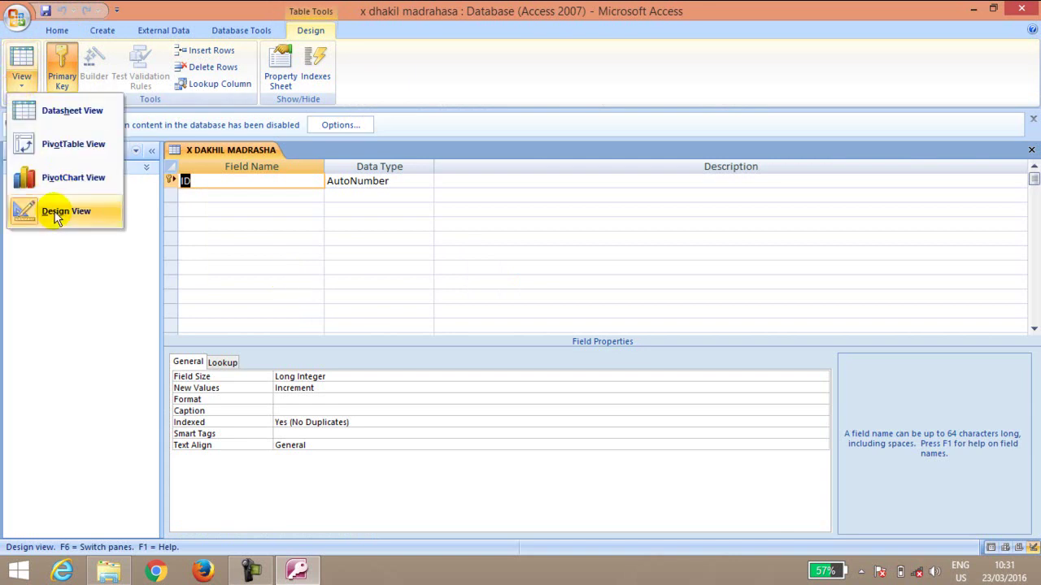
pyautogui.click(19, 63)
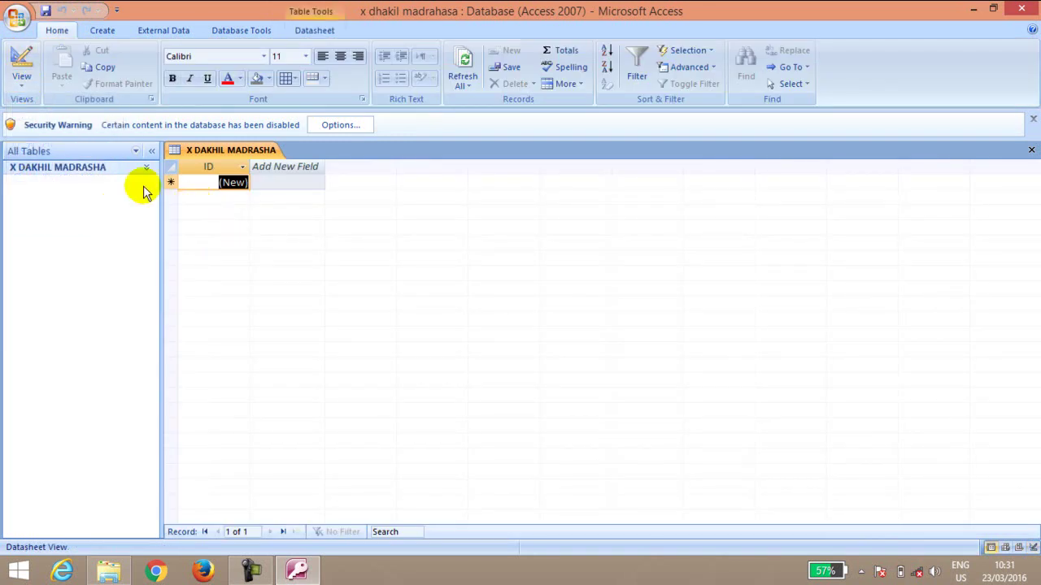
pyautogui.click(19, 64)
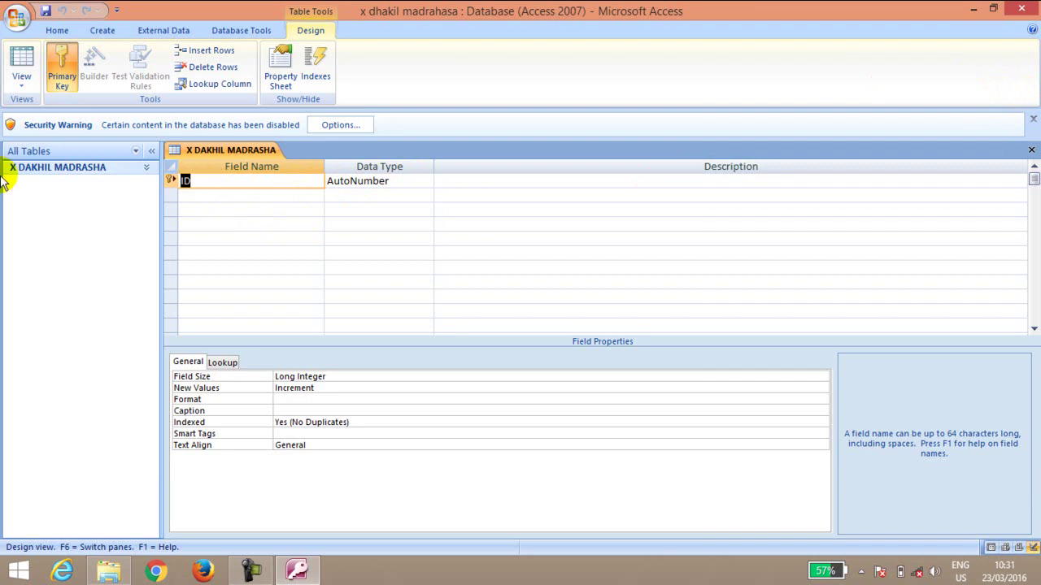
# Step: Rename the table's primary key field from ID to roll
pyautogui.click(252, 183)
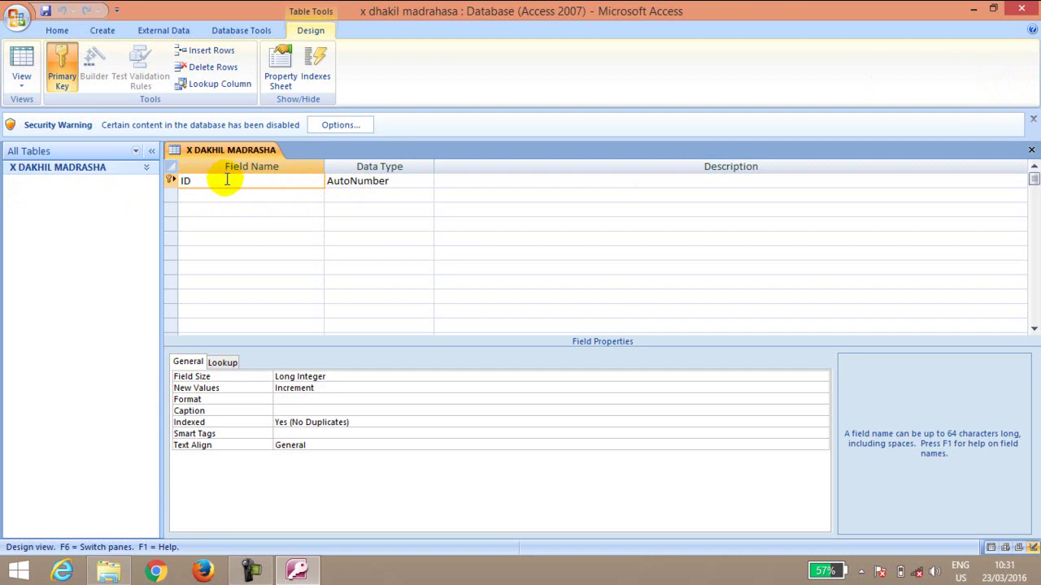
pyautogui.doubleClick(266, 178)
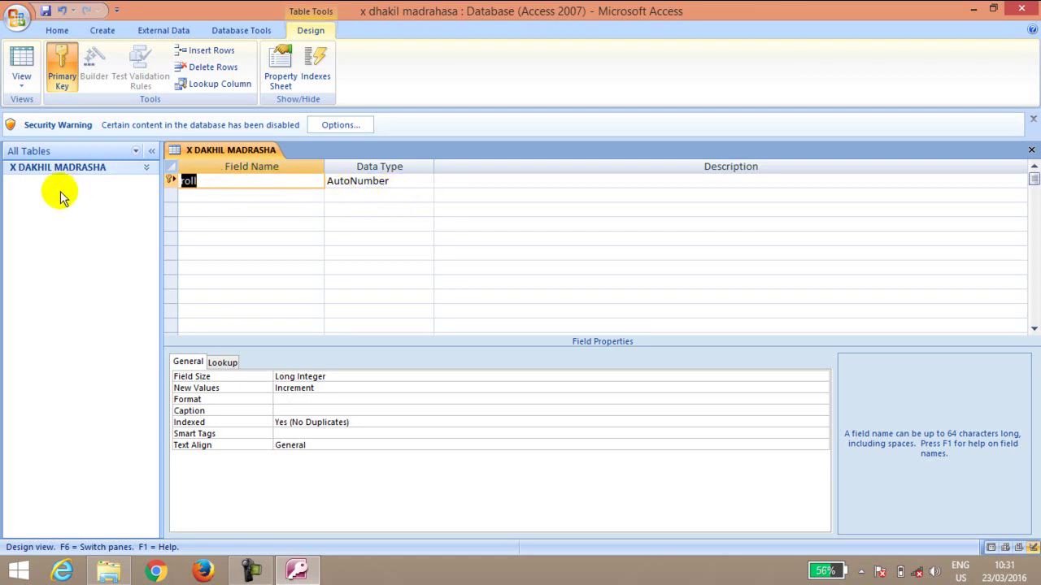
pyautogui.moveTo(219, 181); pyautogui.dragTo(139, 185)
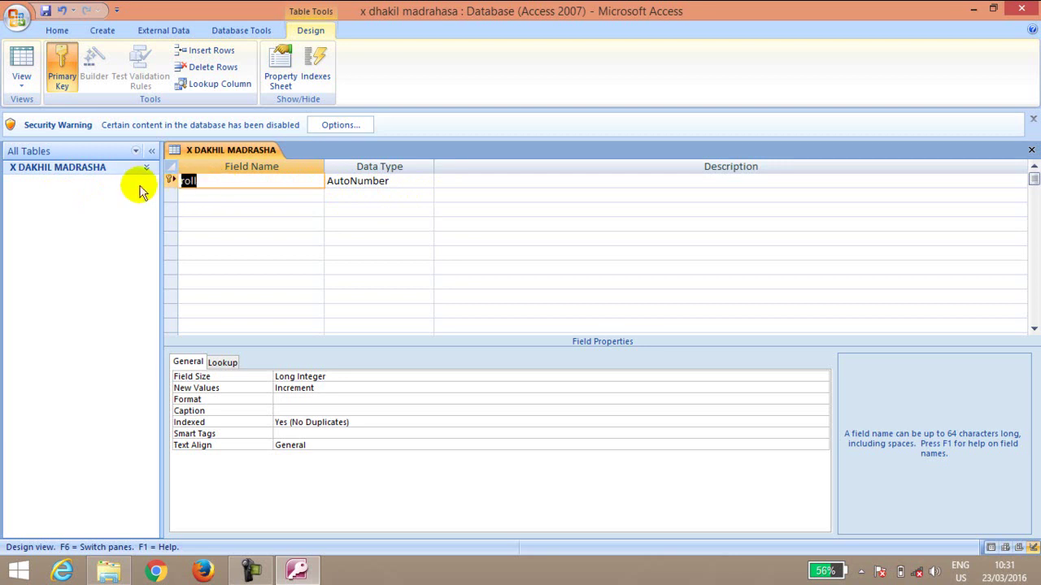
pyautogui.click(209, 179)
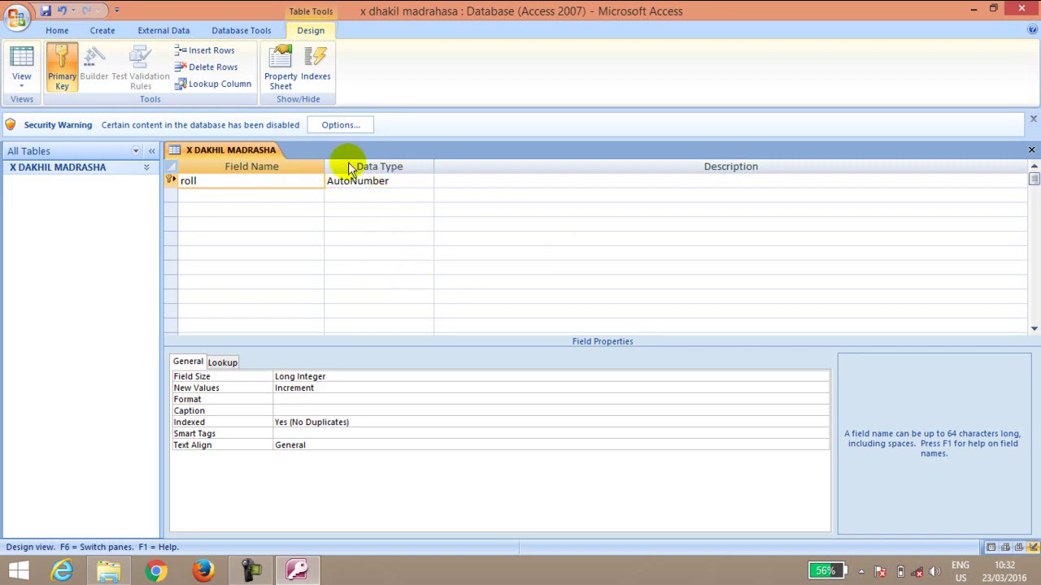
# Step: Choose AutoNumber as the data type of the roll field
pyautogui.click(390, 190)
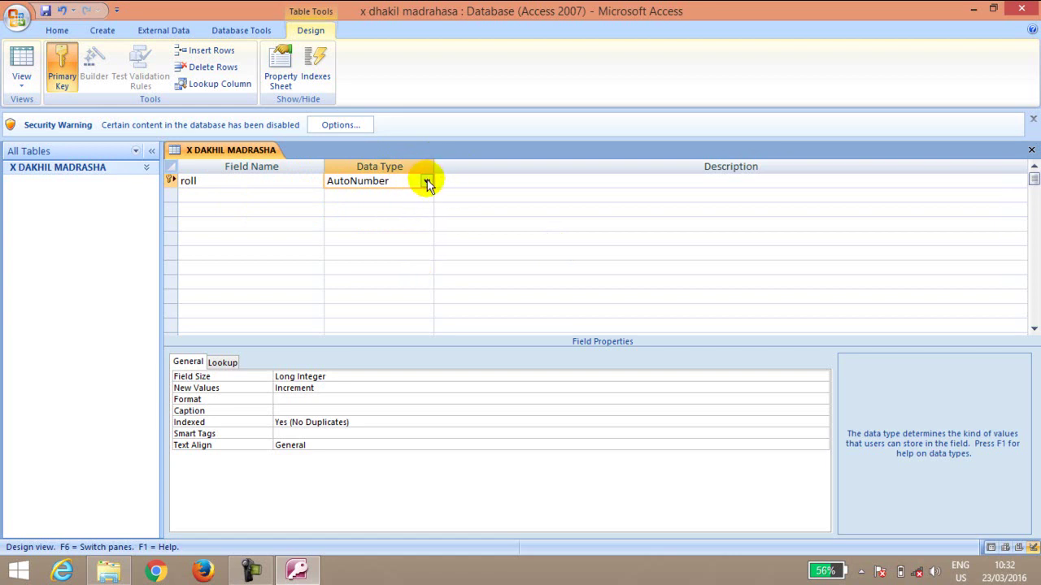
pyautogui.click(426, 181)
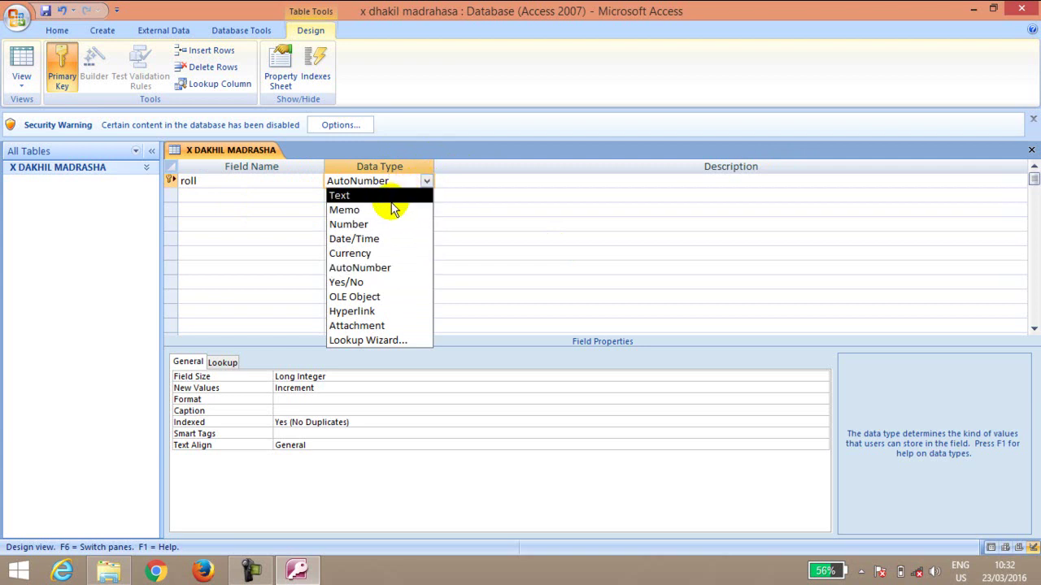
pyautogui.click(381, 268)
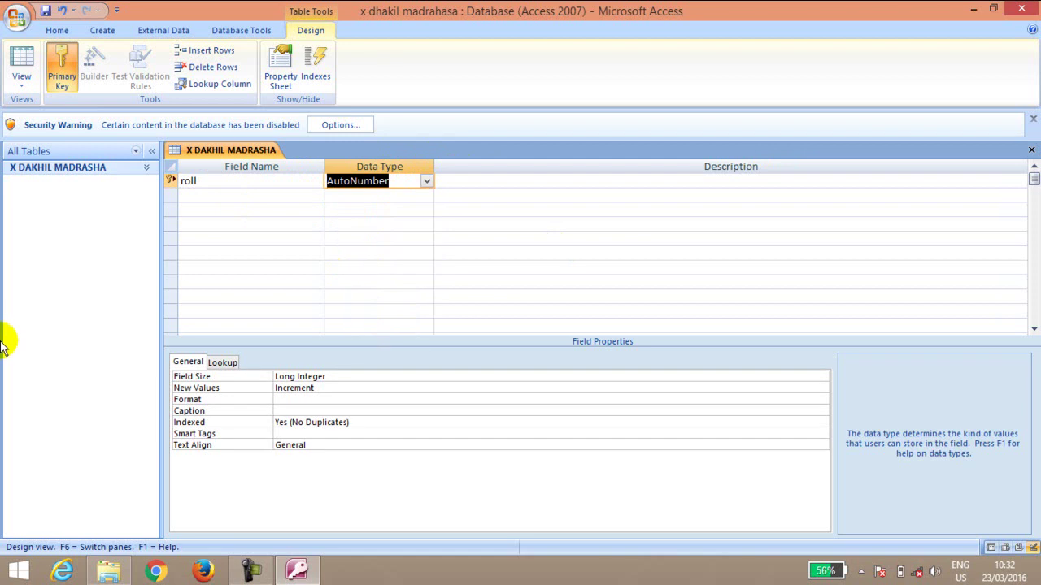
pyautogui.click(258, 181)
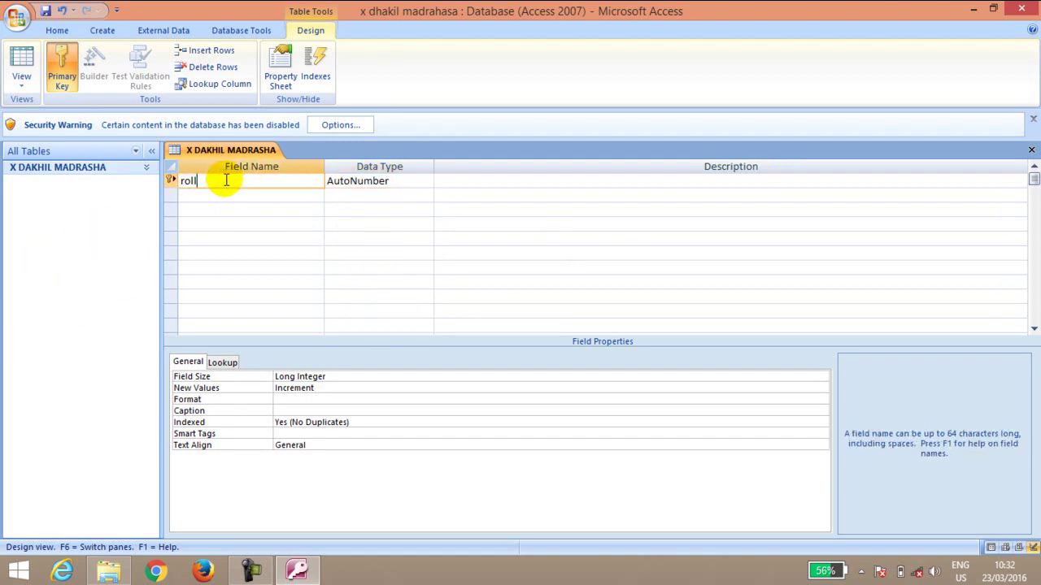
# Step: Add a second field named student name directly below the roll field
pyautogui.click(210, 196)
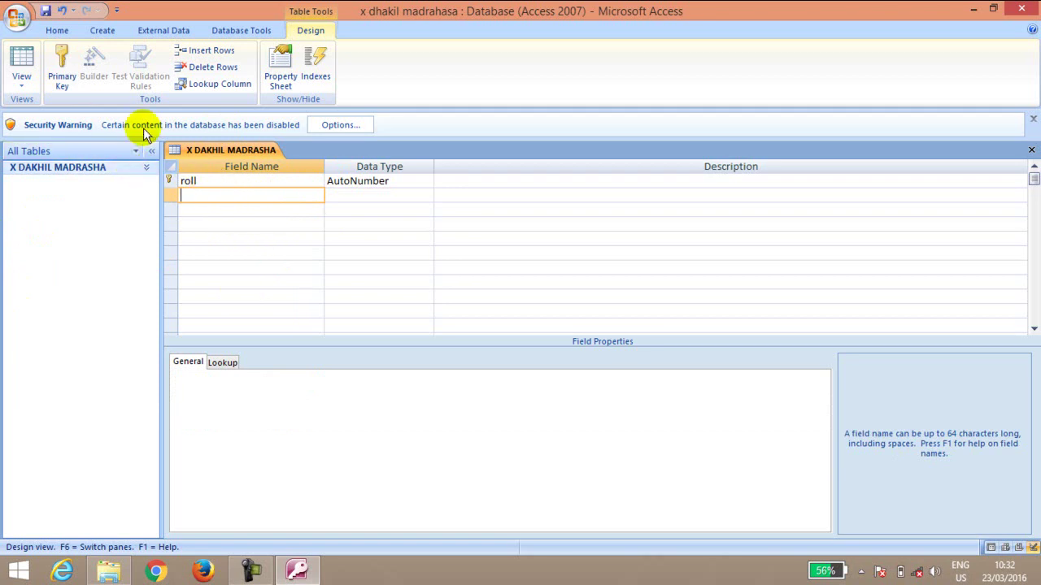
pyautogui.click(202, 179)
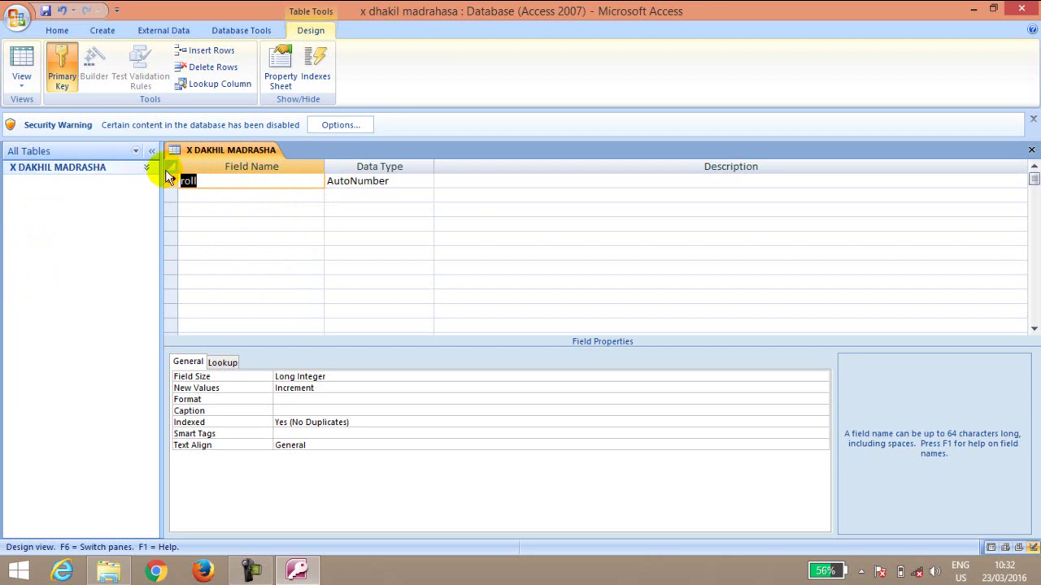
pyautogui.click(193, 195)
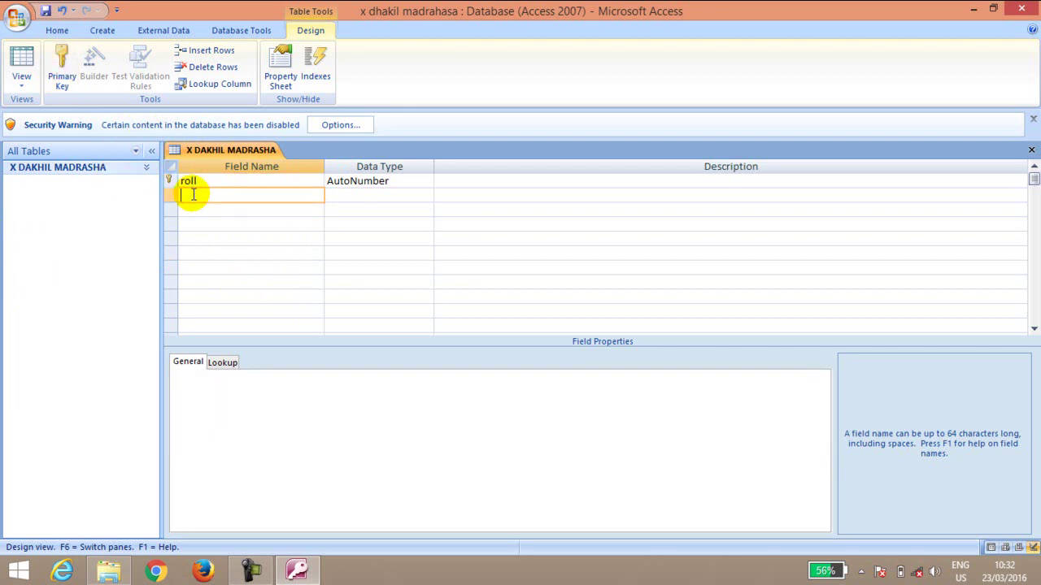
pyautogui.write('su')
pyautogui.write('dent name')
pyautogui.click(186, 209)
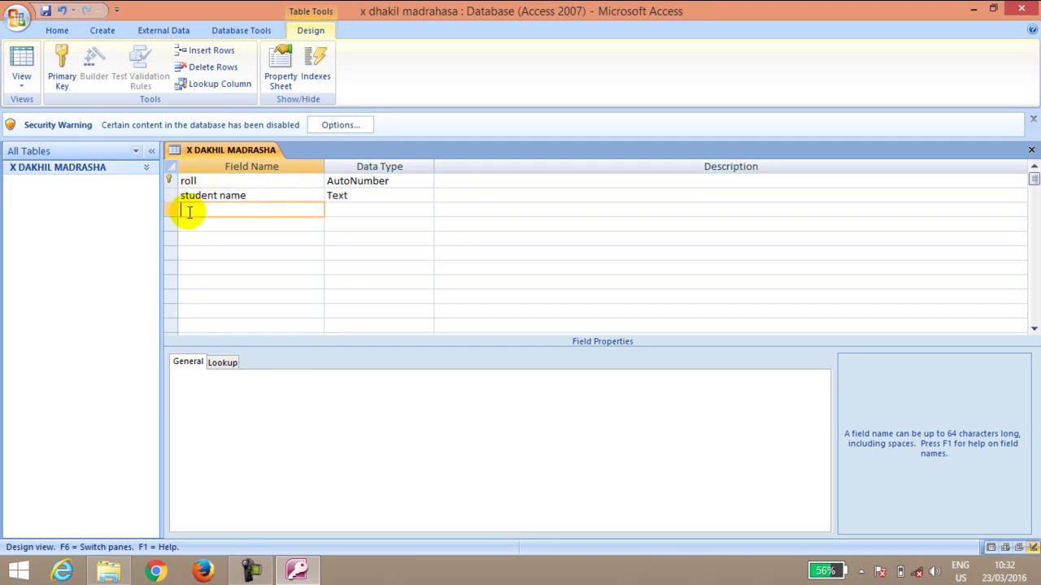
# Step: Examine the data types assigned to the student name and roll fields
pyautogui.click(355, 193)
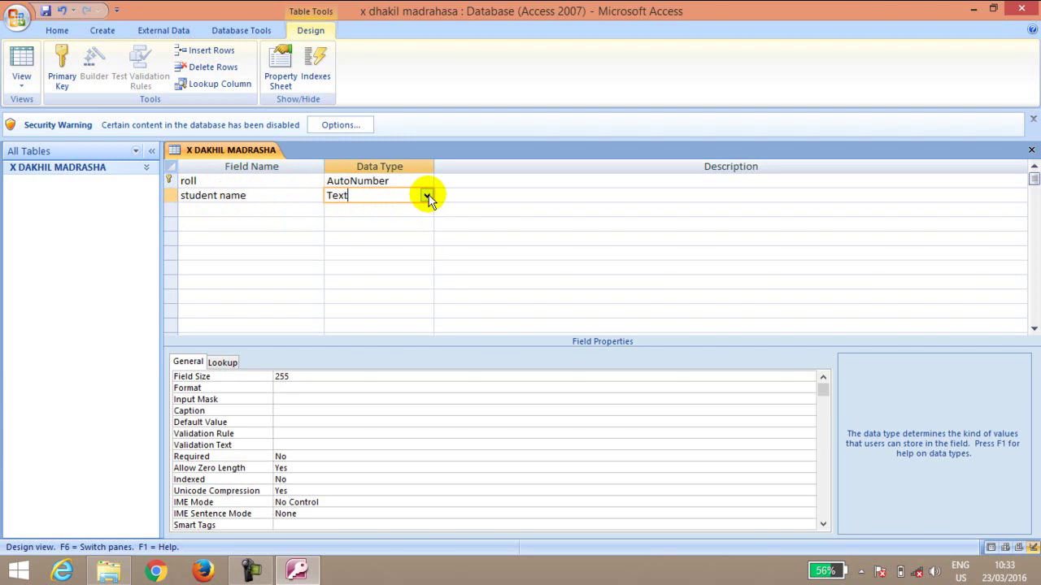
pyautogui.click(408, 180)
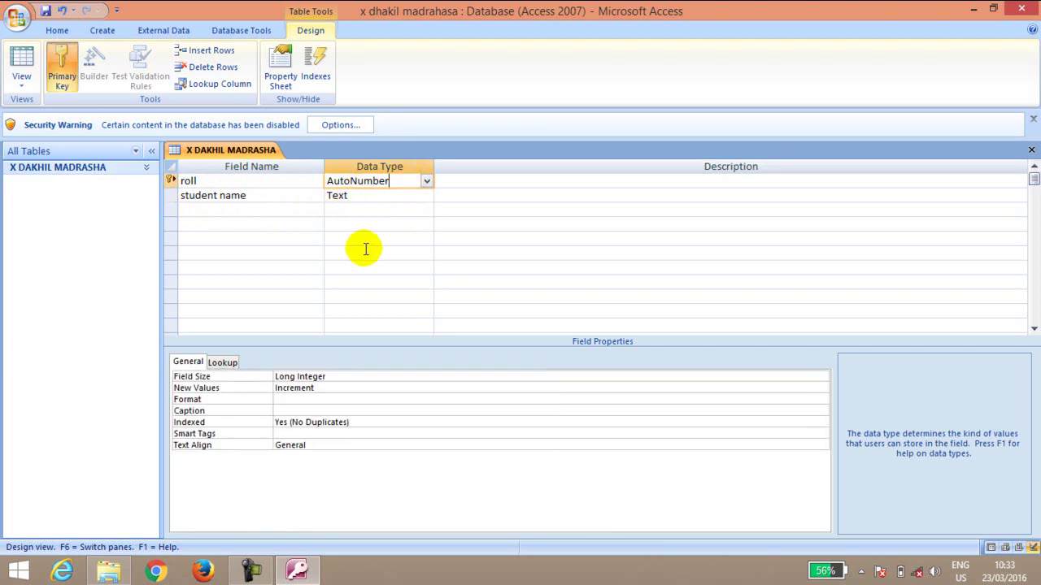
pyautogui.hotkey('shift', 'Tab')
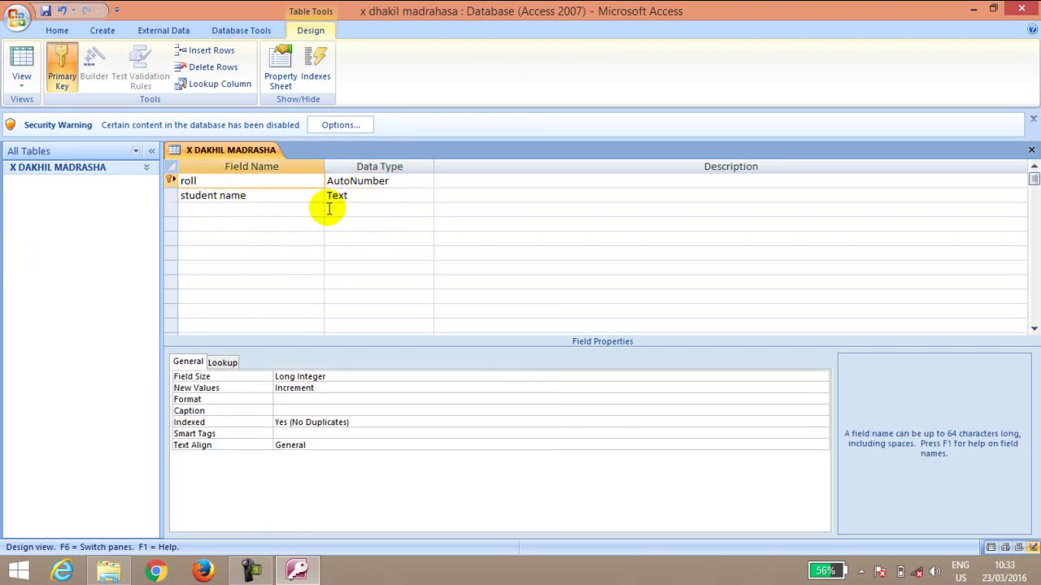
pyautogui.click(382, 180)
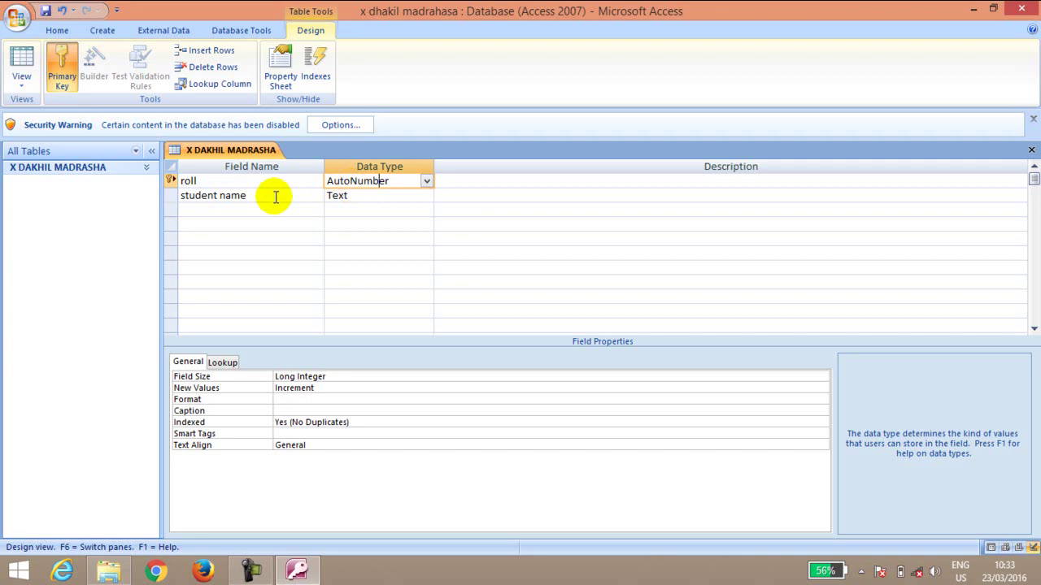
pyautogui.click(209, 177)
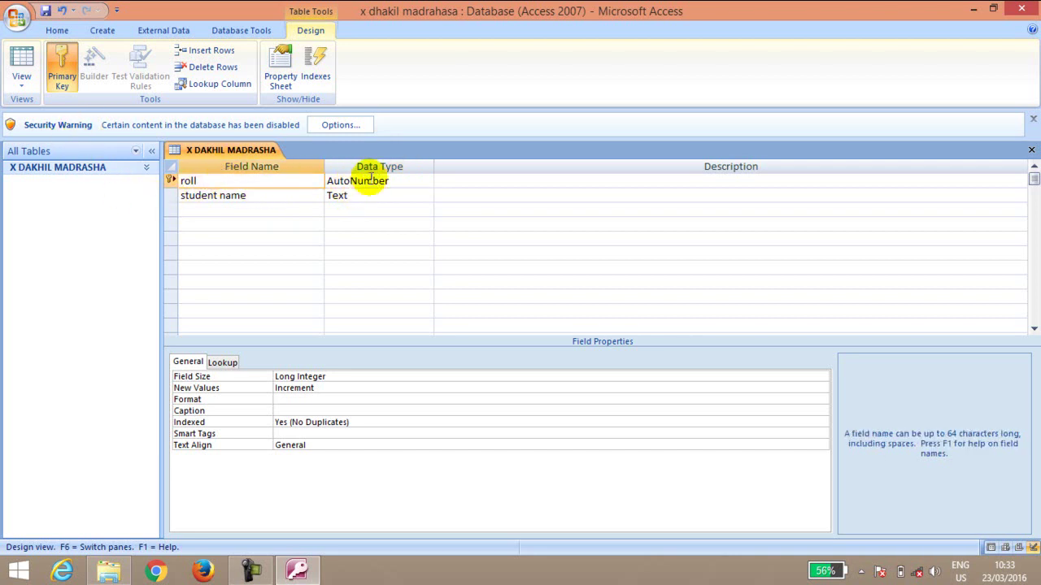
pyautogui.click(418, 181)
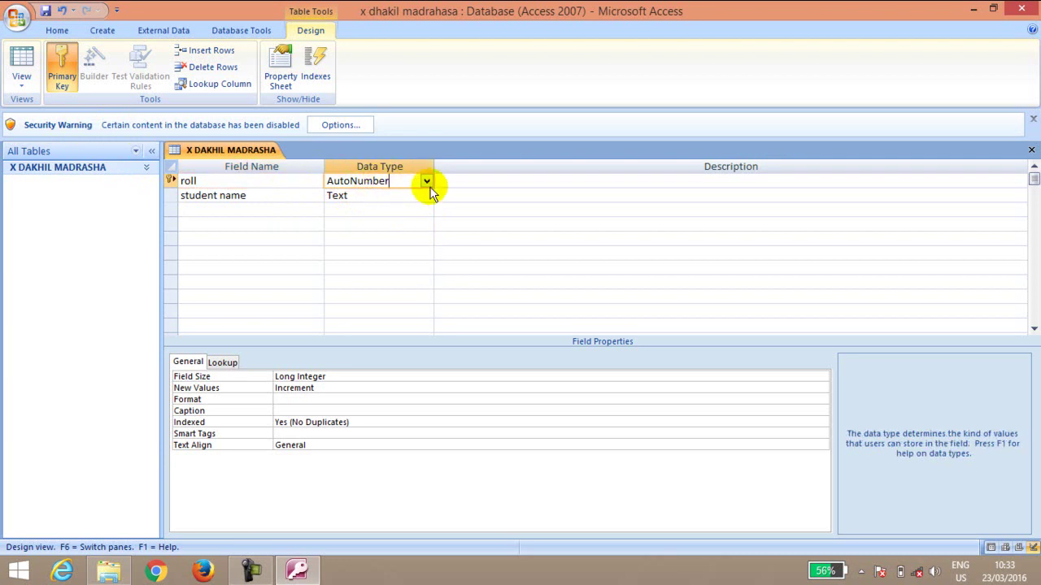
pyautogui.click(427, 183)
pyautogui.click(427, 183)
# Step: Choose Text as the data type of the student name field
pyautogui.click(234, 195)
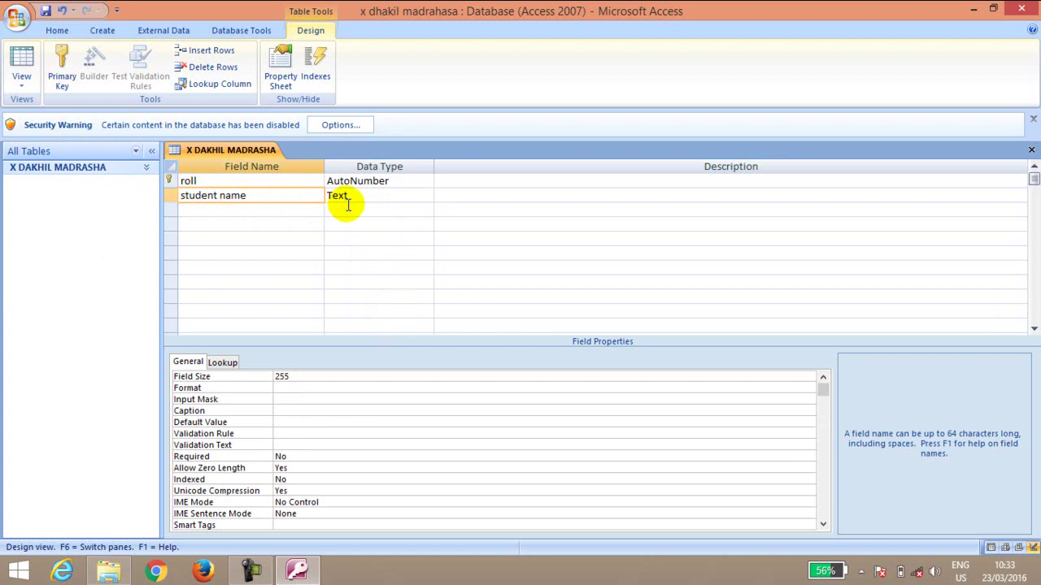
pyautogui.click(371, 196)
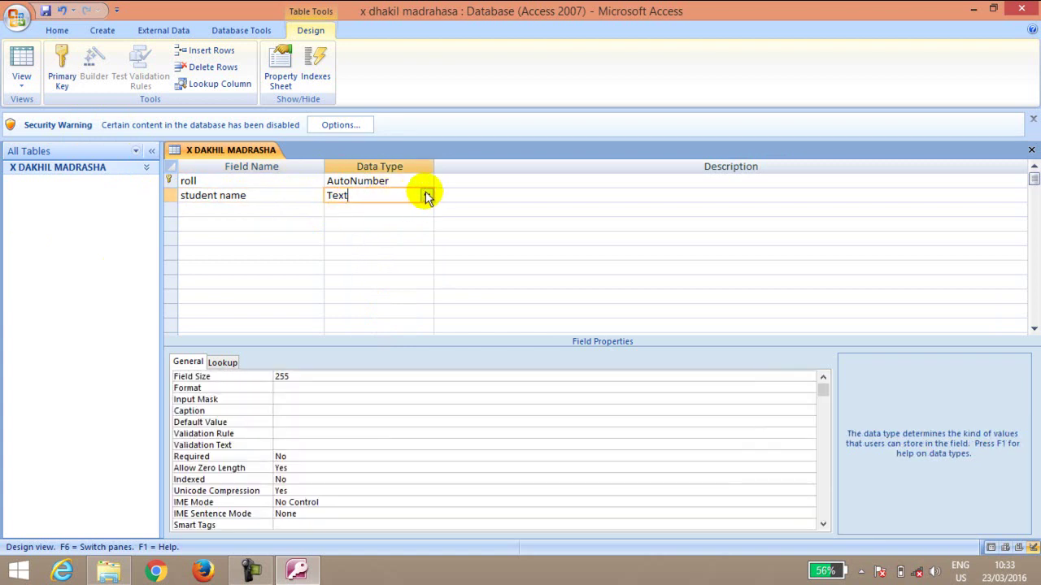
pyautogui.click(426, 196)
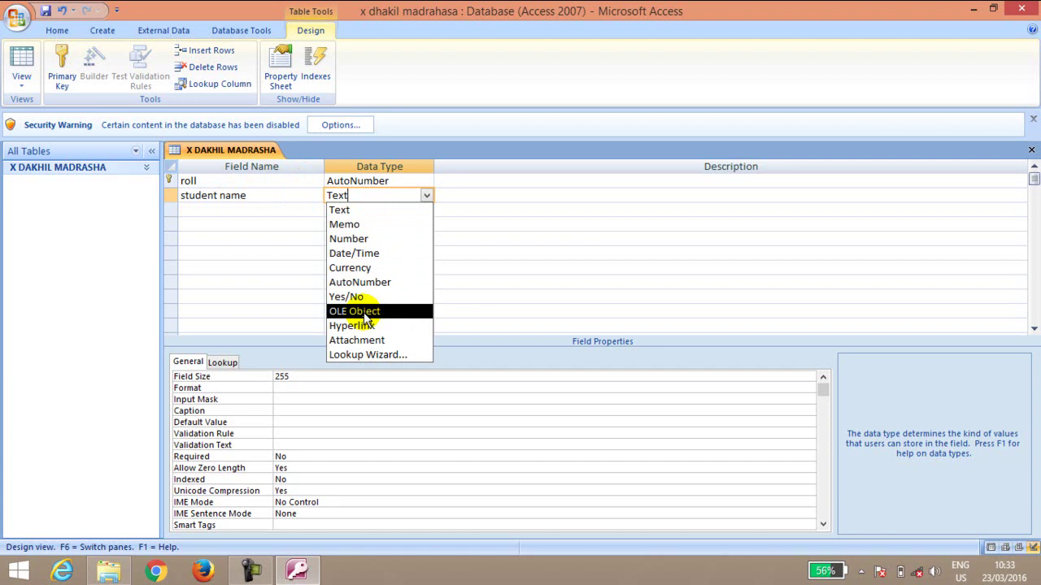
pyautogui.click(348, 213)
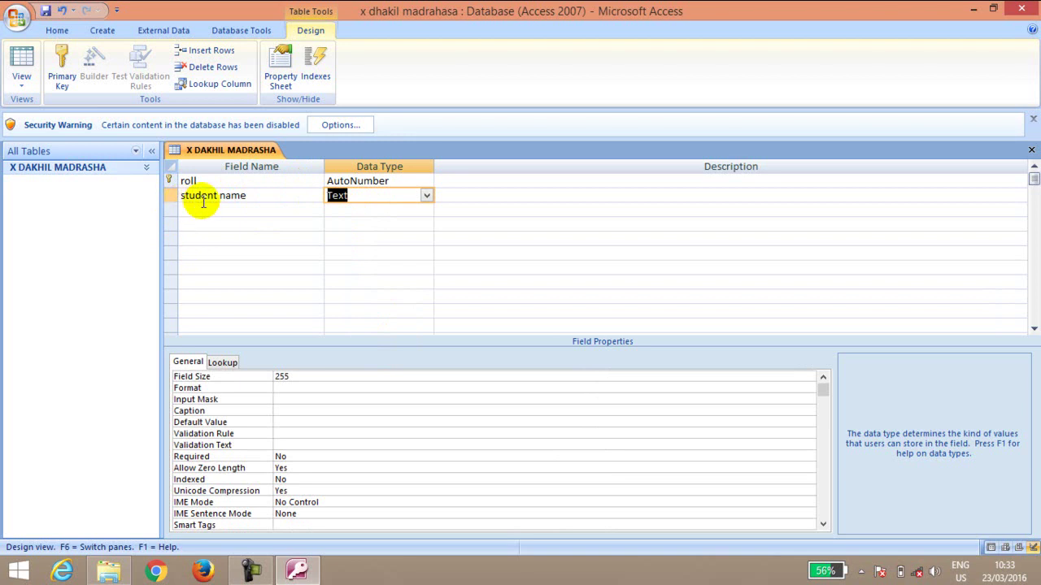
# Step: Add a field named class below student name with the Text data type
pyautogui.click(194, 209)
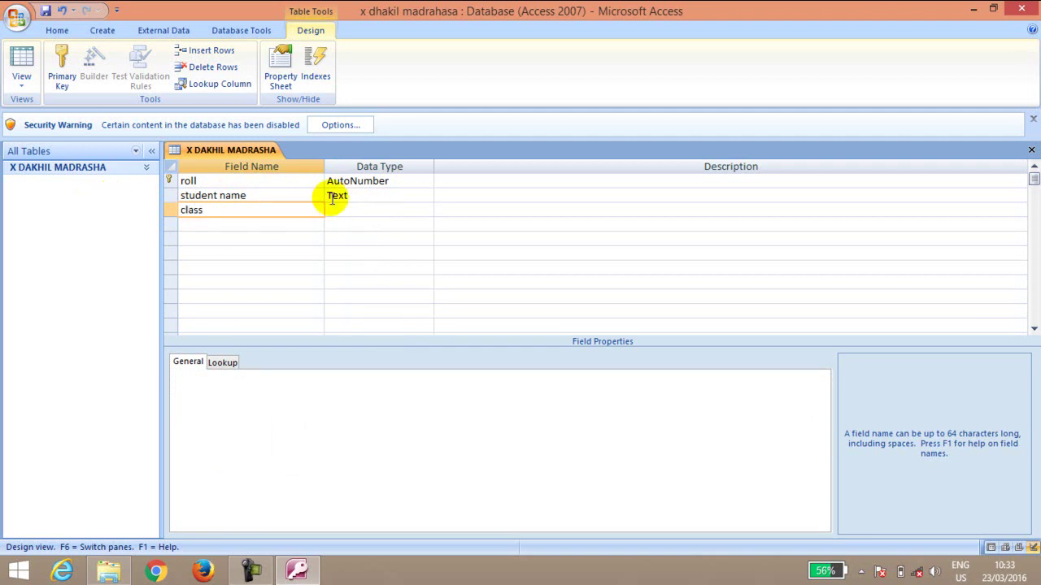
pyautogui.click(376, 211)
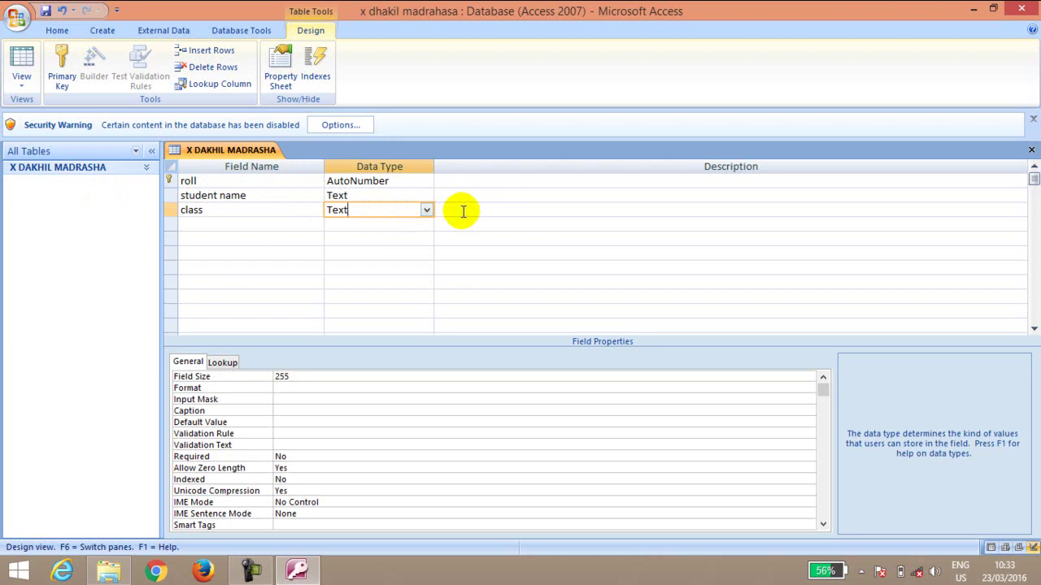
pyautogui.click(442, 198)
pyautogui.click(411, 209)
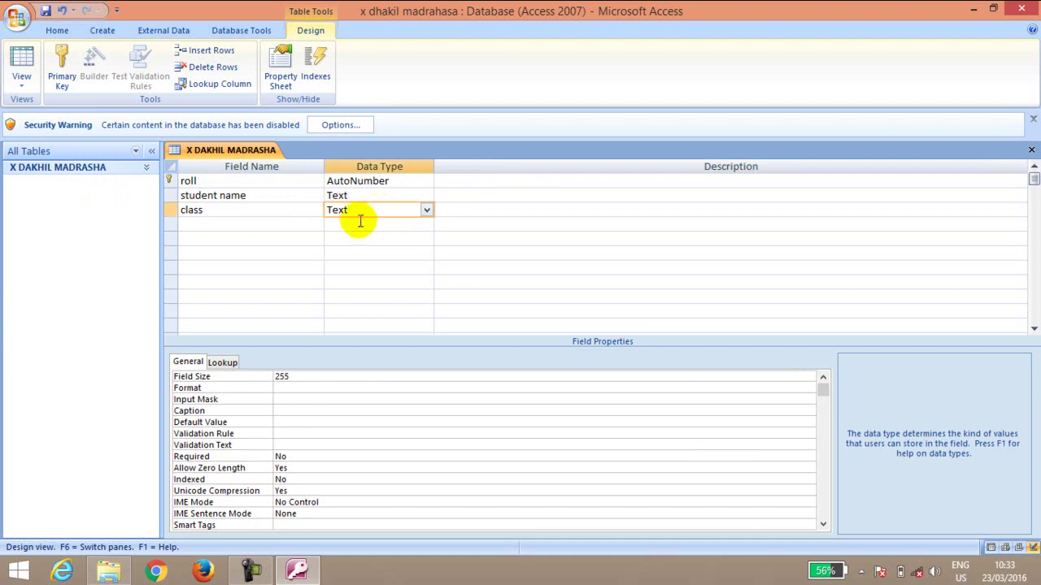
# Step: Add a field named religion below class with the Text data type
pyautogui.click(190, 223)
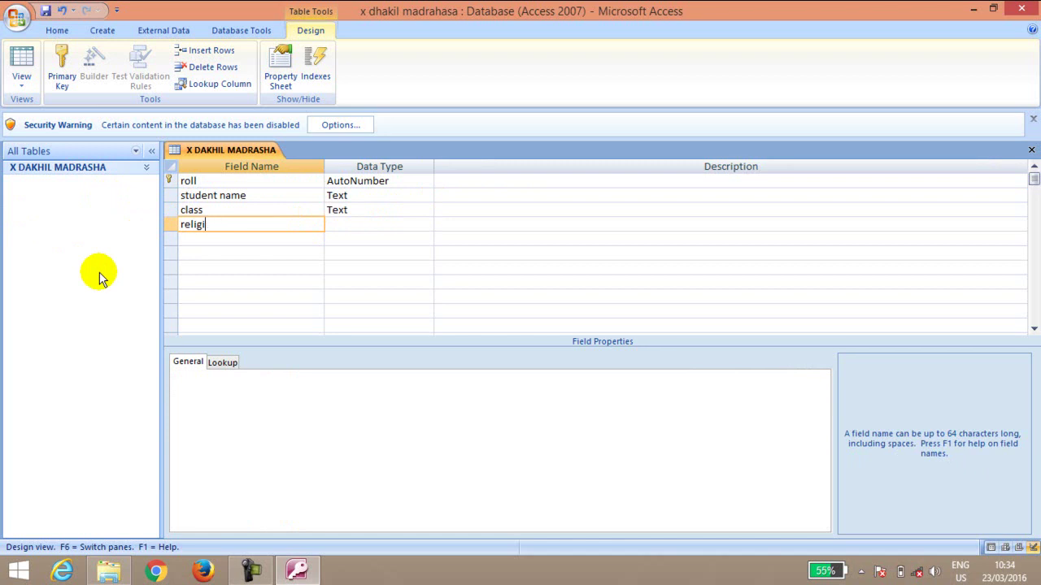
pyautogui.write('on')
pyautogui.press('BackSpace')
pyautogui.press('BackSpace')
pyautogui.press('BackSpace')
pyautogui.write('geon')
pyautogui.press('BackSpace')
pyautogui.press('BackSpace')
pyautogui.press('BackSpace')
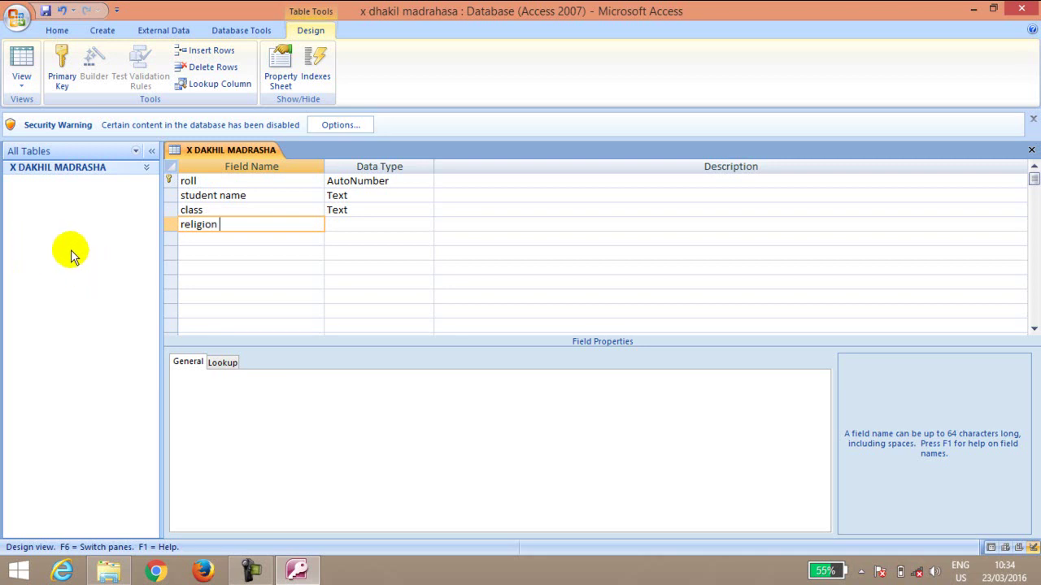
pyautogui.click(370, 225)
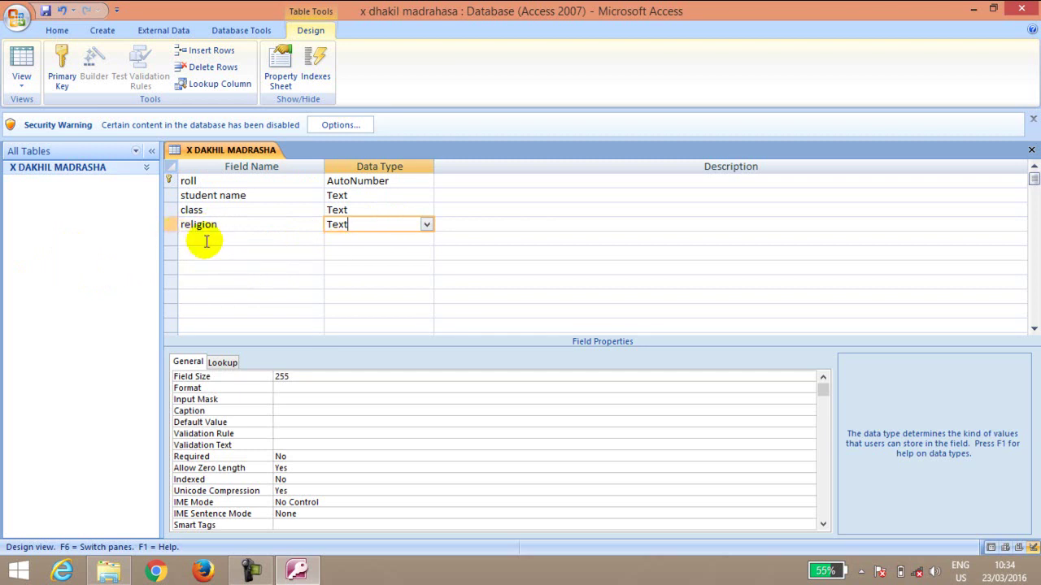
# Step: Add a field named phone number below religion with the Text data type
pyautogui.click(204, 239)
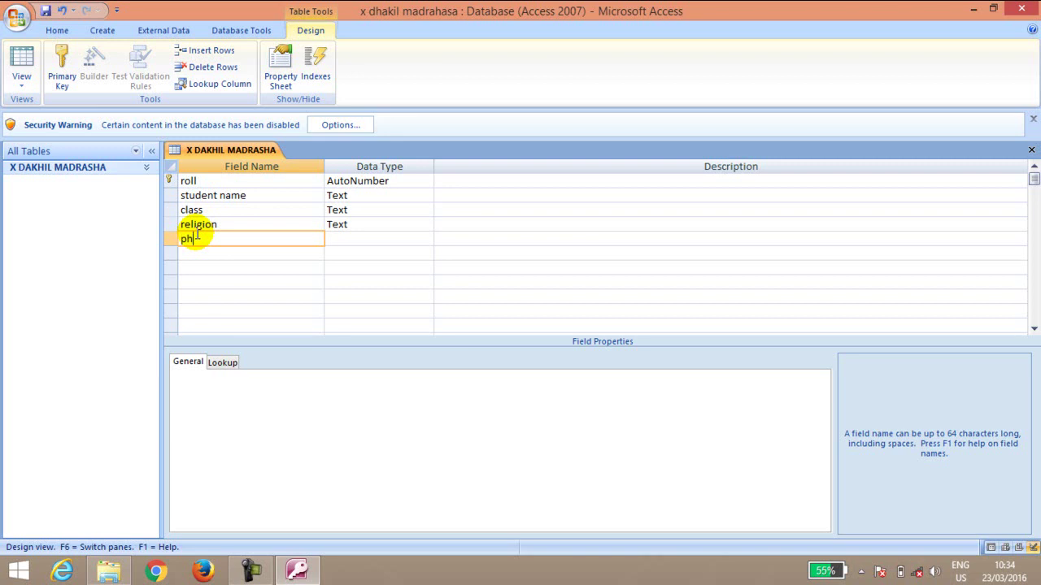
pyautogui.write('on')
pyautogui.write('e ni')
pyautogui.write('umber')
pyautogui.press('Tab')
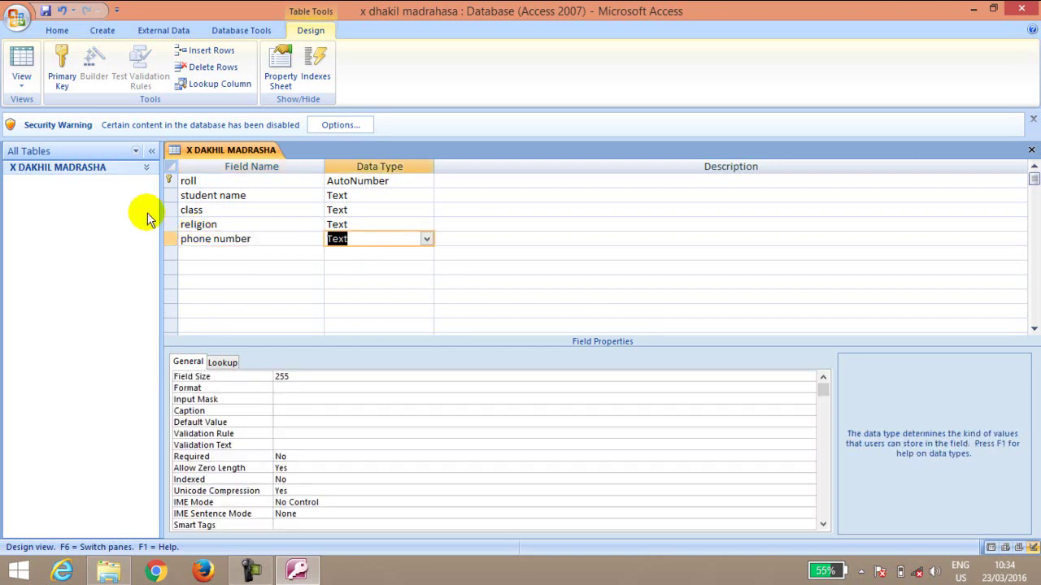
pyautogui.click(268, 236)
pyautogui.click(415, 236)
pyautogui.click(426, 239)
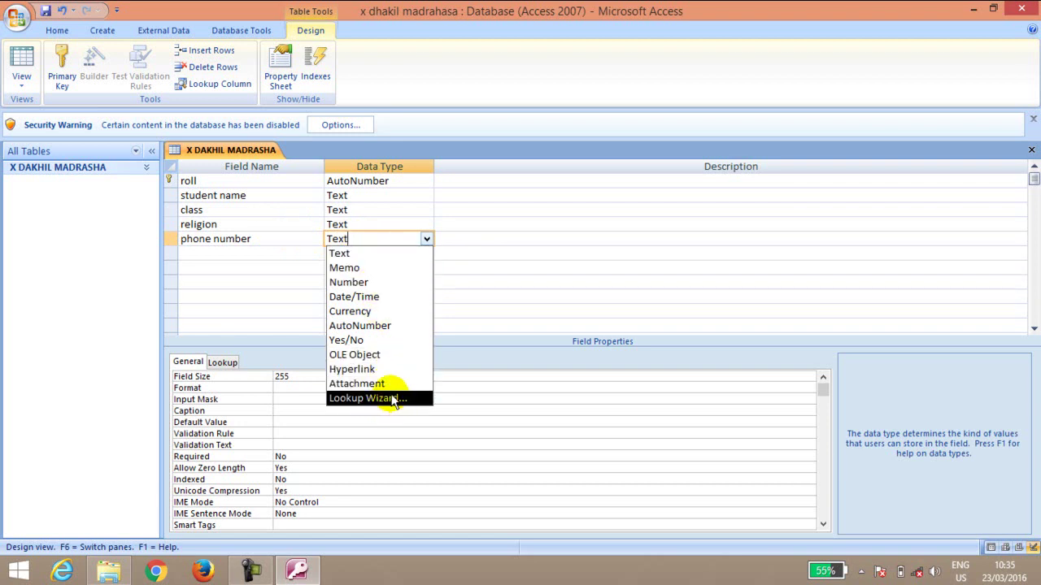
# Step: Add a field named admition date below phone number with the Date/Time data type
pyautogui.click(242, 254)
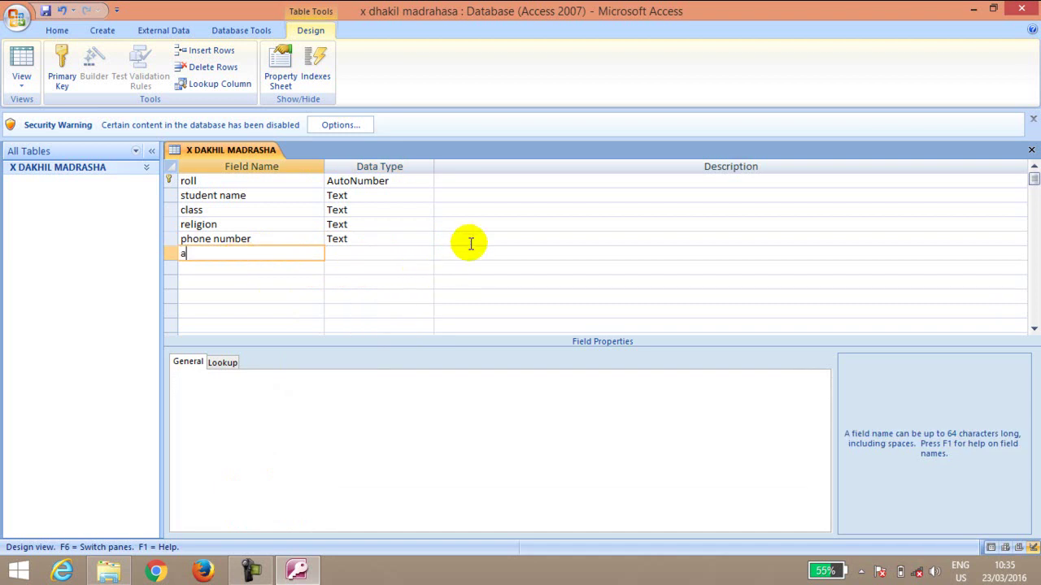
pyautogui.write('admition date')
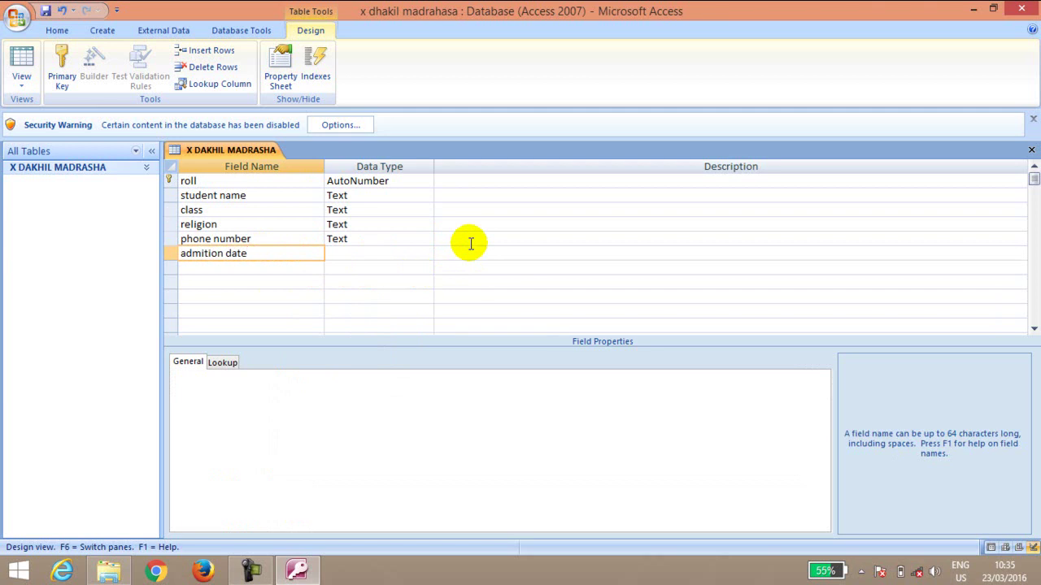
pyautogui.click(362, 254)
pyautogui.click(427, 255)
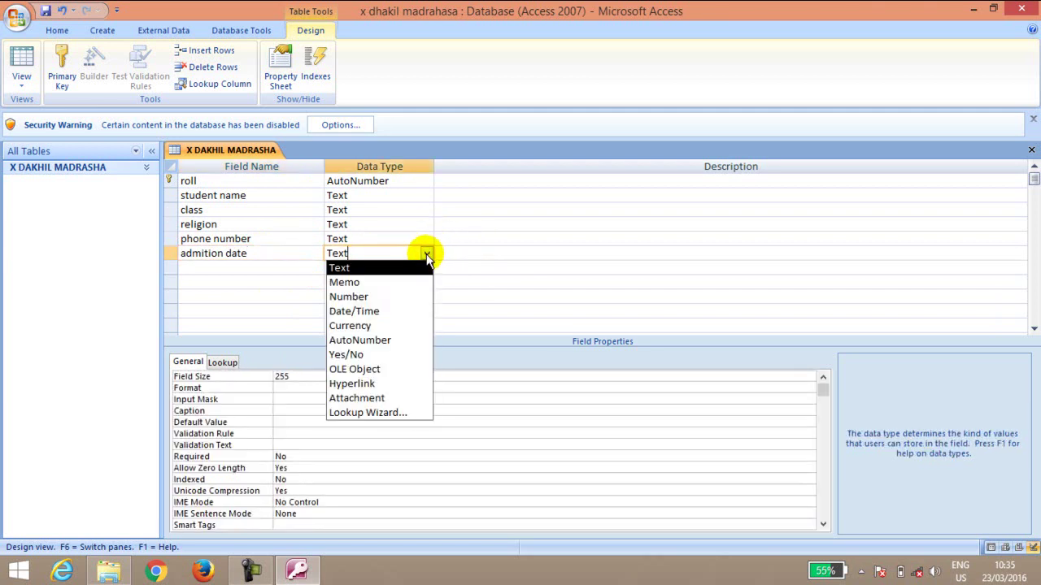
pyautogui.click(374, 314)
# Step: Add a field named admition fee below admition date with the Currency data type
pyautogui.click(241, 267)
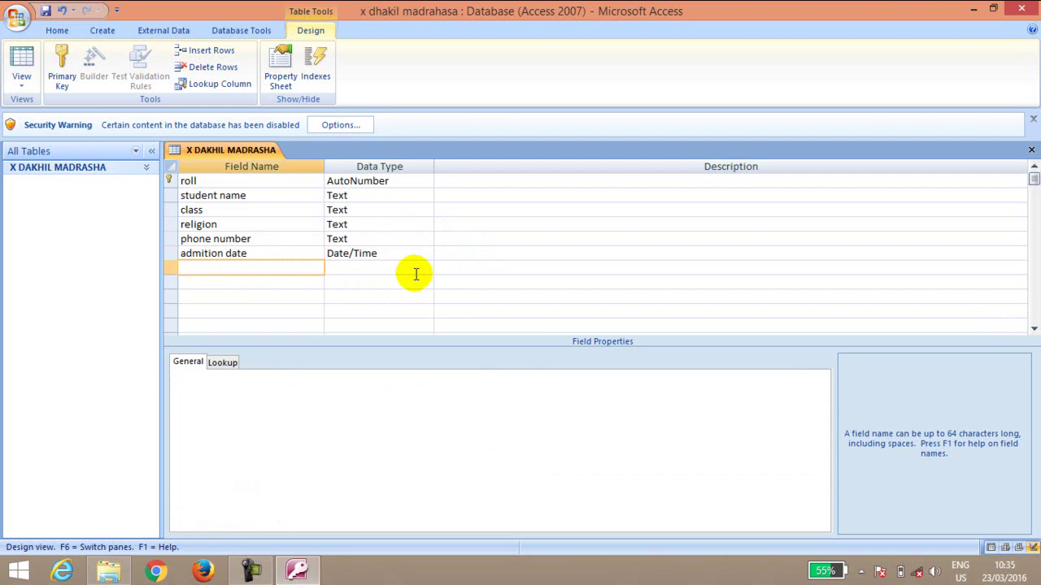
pyautogui.write('admition fee')
pyautogui.click(416, 274)
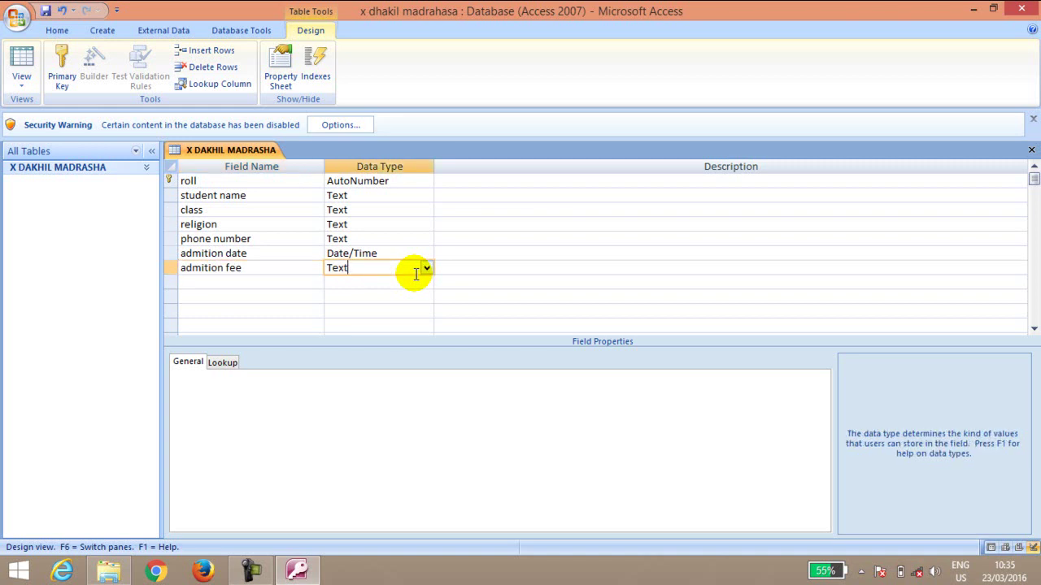
pyautogui.click(431, 270)
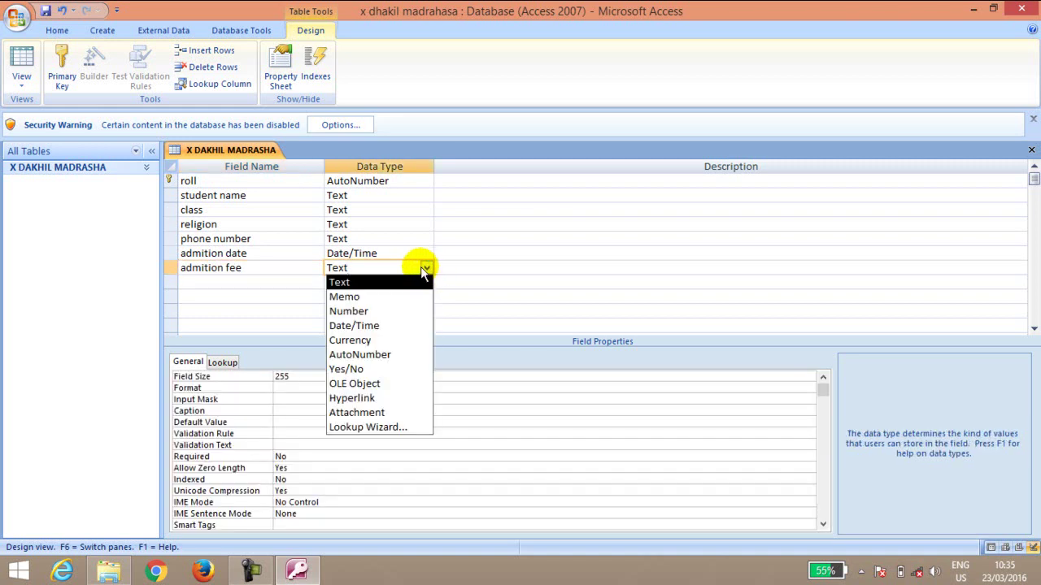
pyautogui.click(381, 342)
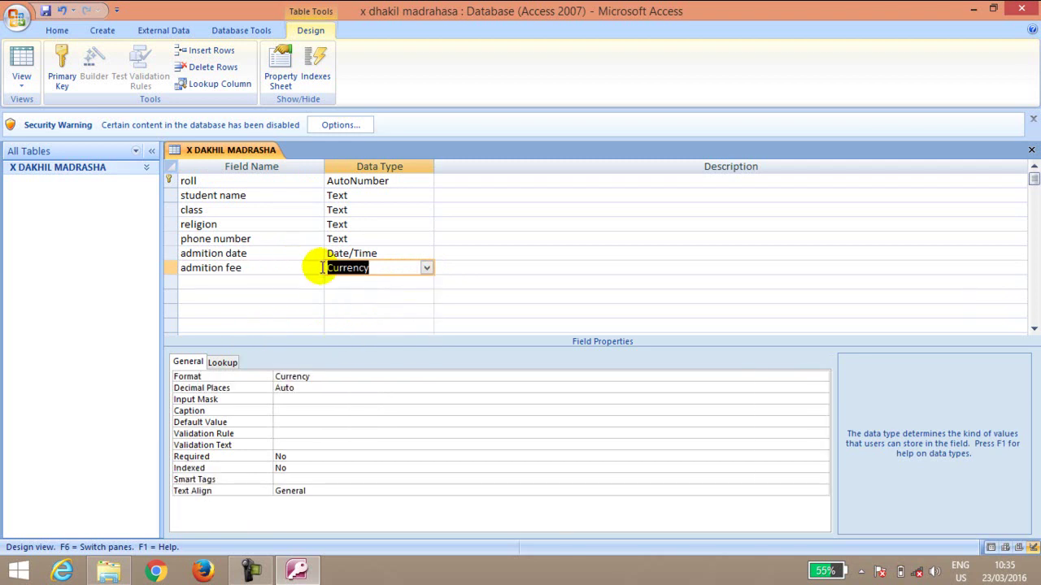
# Step: Add a field named photo below admition fee with the OLE Object data type
pyautogui.click(235, 283)
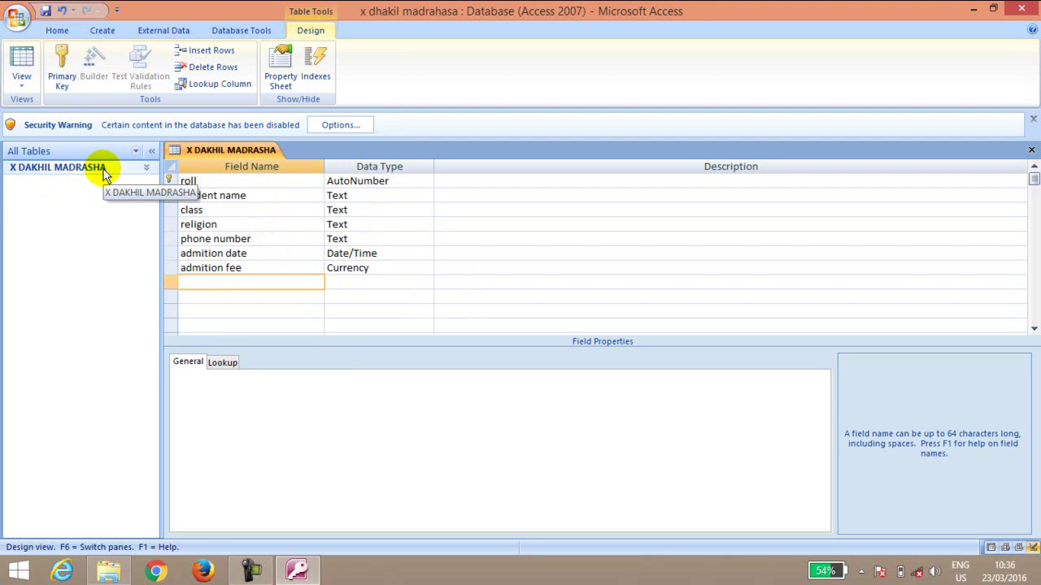
pyautogui.write('photo')
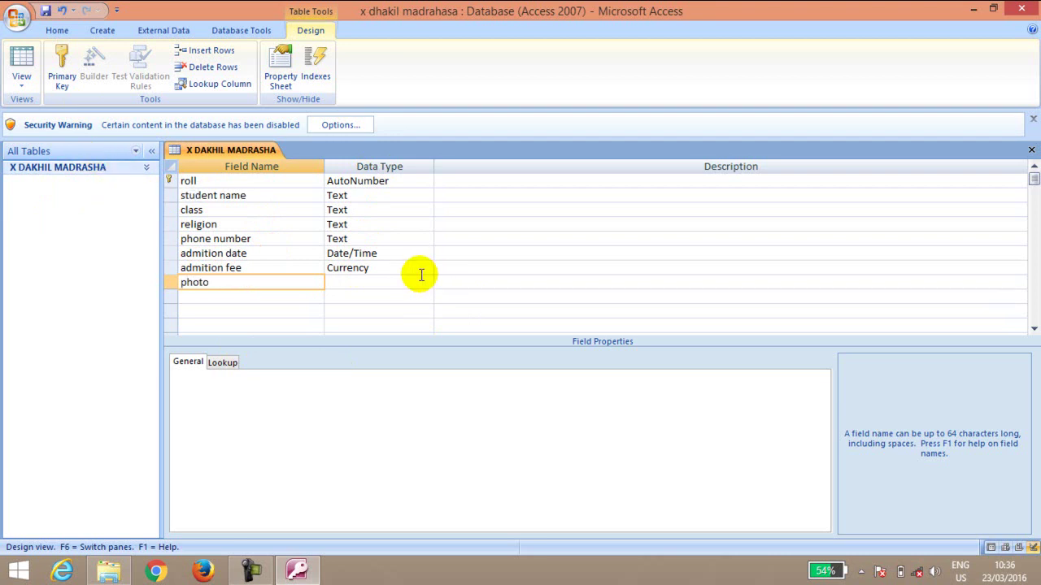
pyautogui.click(365, 285)
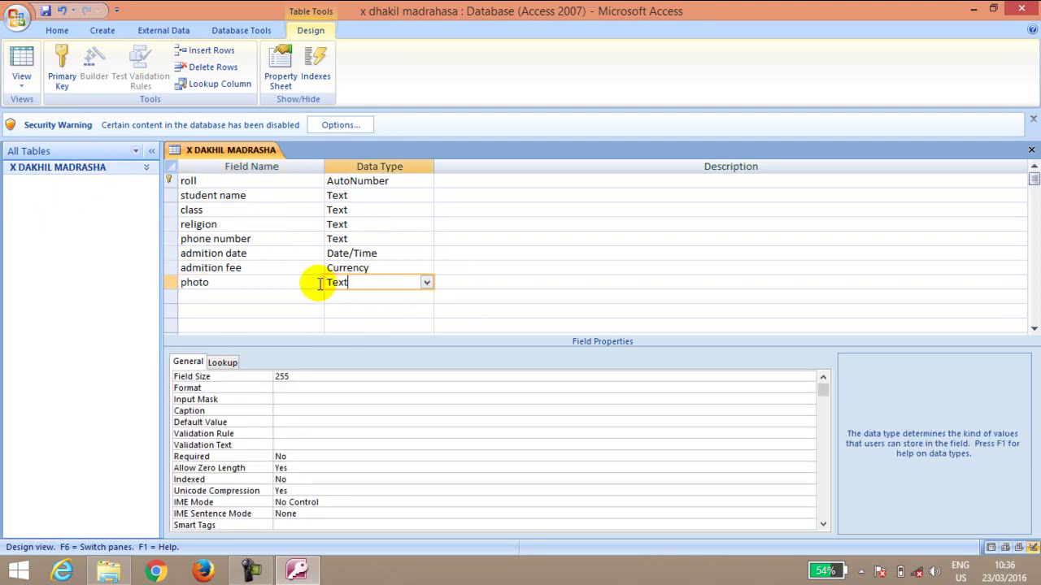
pyautogui.click(426, 283)
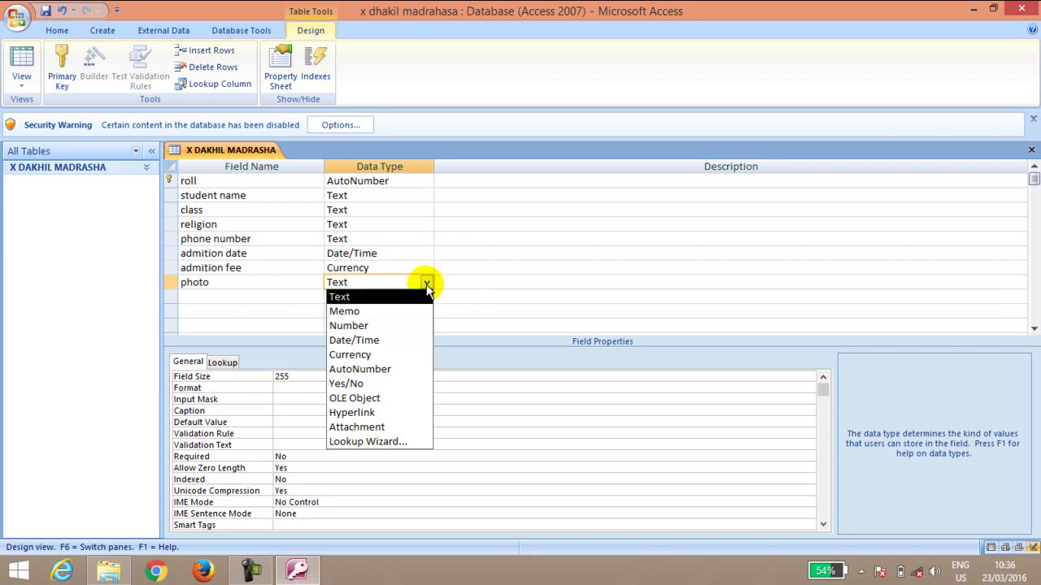
pyautogui.click(368, 398)
pyautogui.click(214, 294)
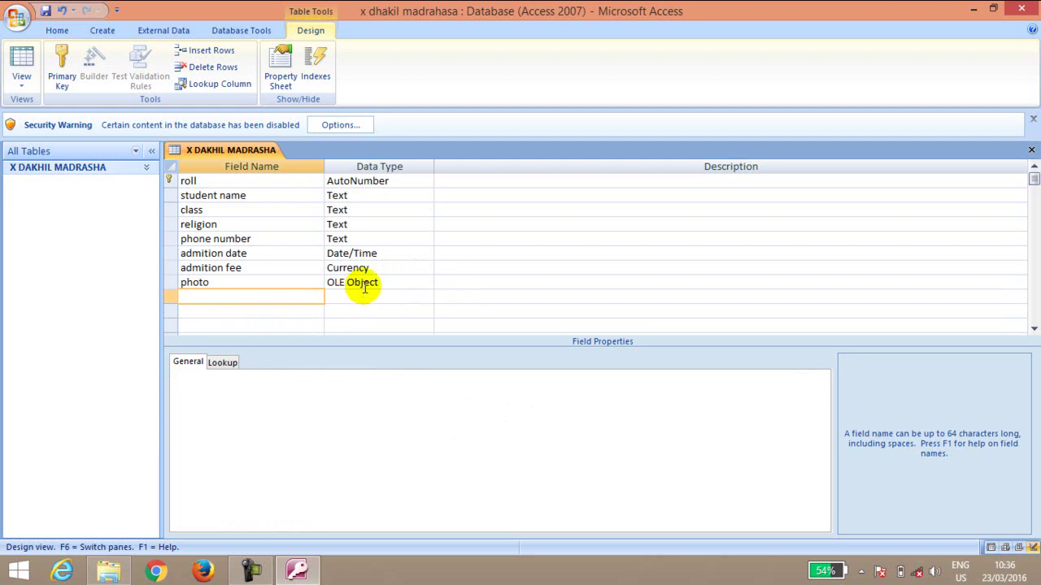
pyautogui.click(403, 286)
pyautogui.click(426, 282)
pyautogui.click(426, 282)
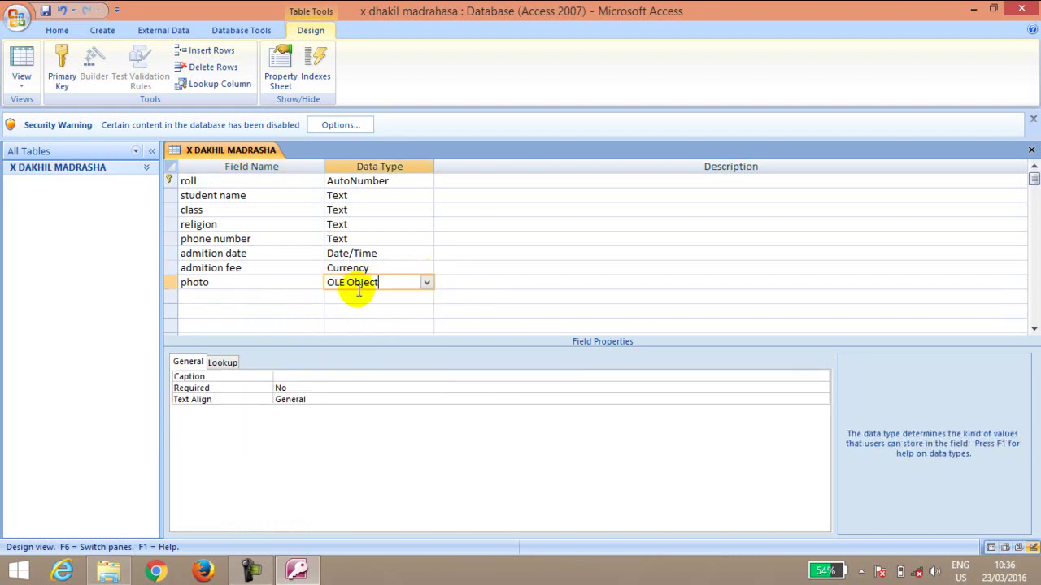
# Step: Add a field named comments below photo with the Memo data type
pyautogui.click(210, 299)
pyautogui.write('comments')
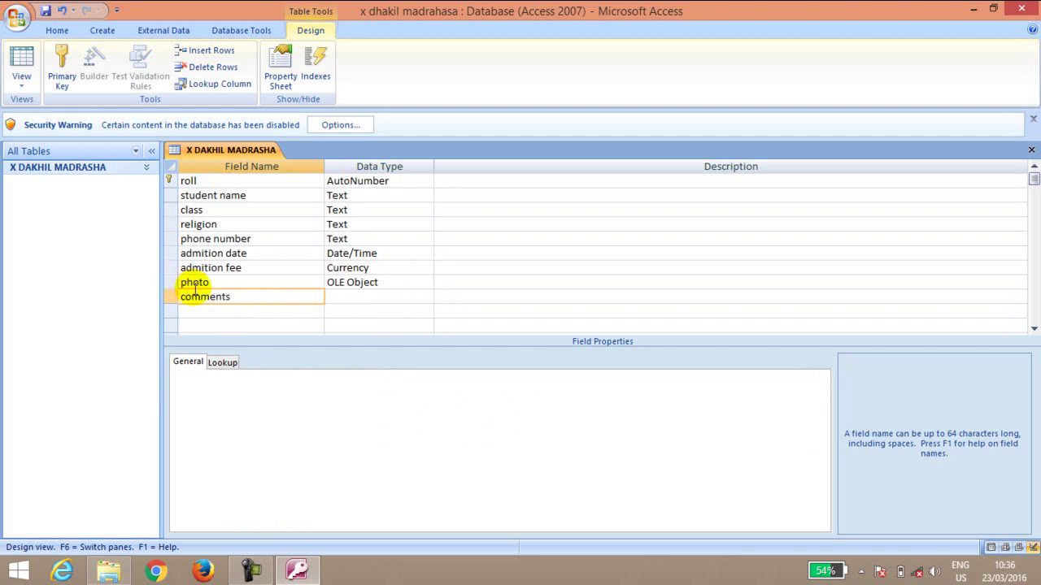
pyautogui.click(353, 297)
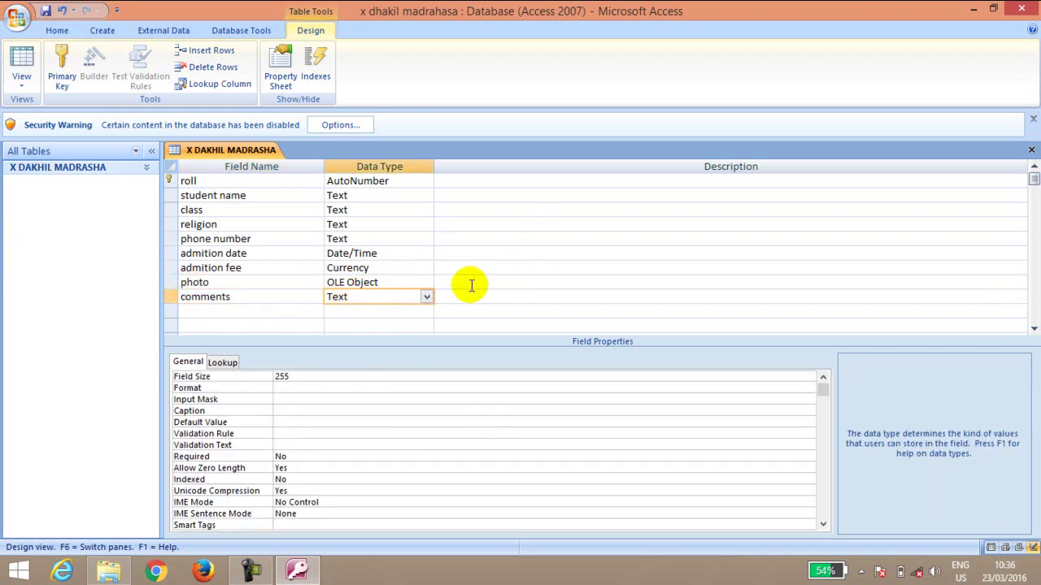
pyautogui.click(426, 297)
pyautogui.click(376, 325)
pyautogui.click(268, 314)
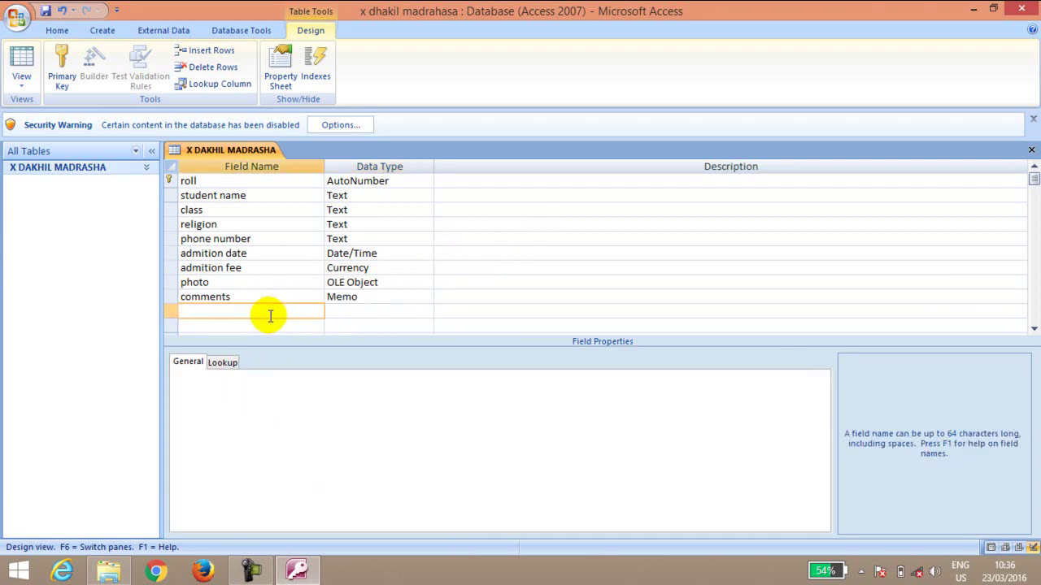
pyautogui.click(379, 209)
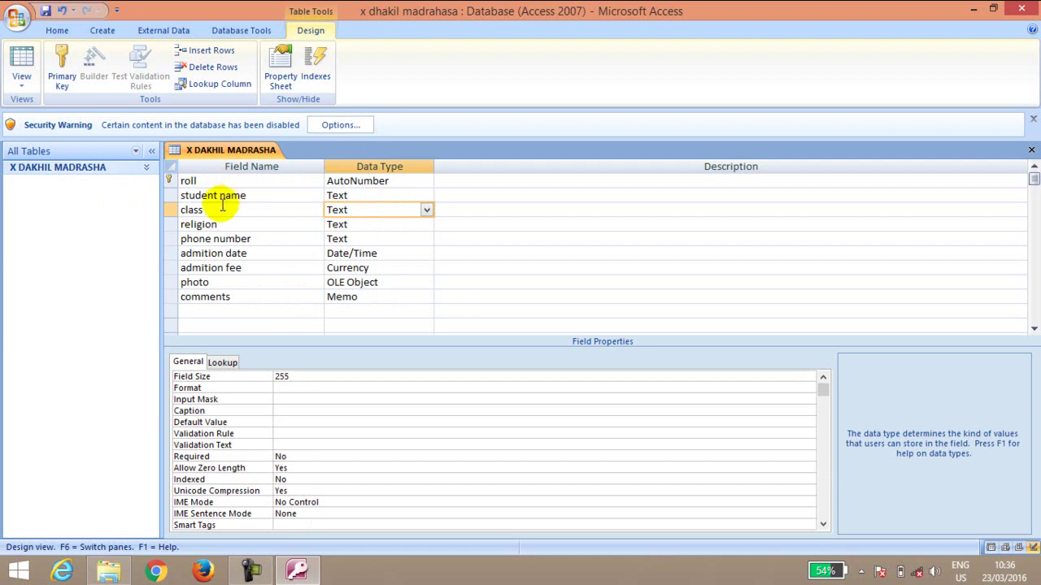
pyautogui.click(253, 197)
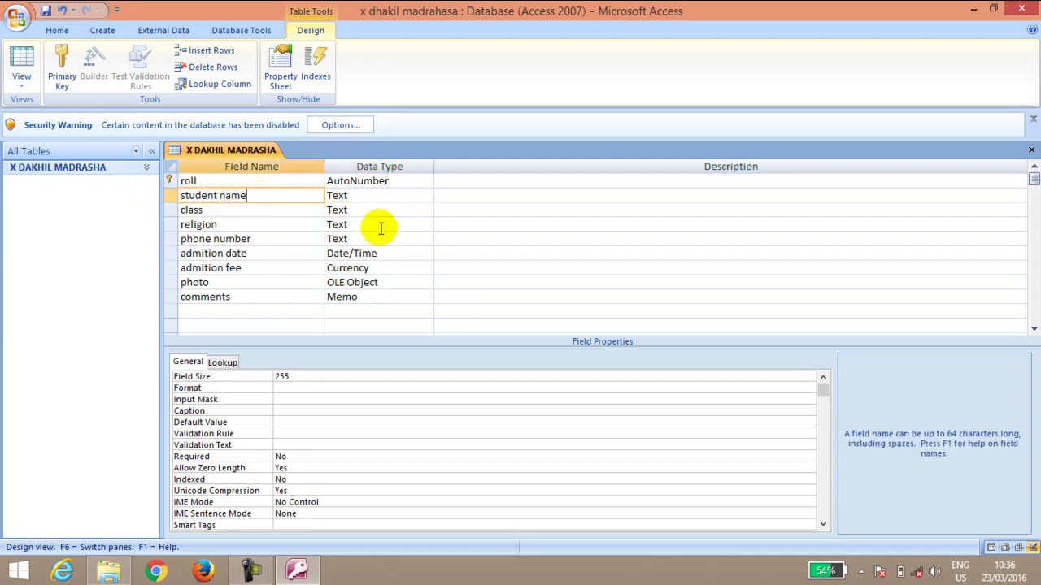
pyautogui.click(738, 196)
# Step: Enter the description "roll will be added here" for the roll field
pyautogui.click(493, 180)
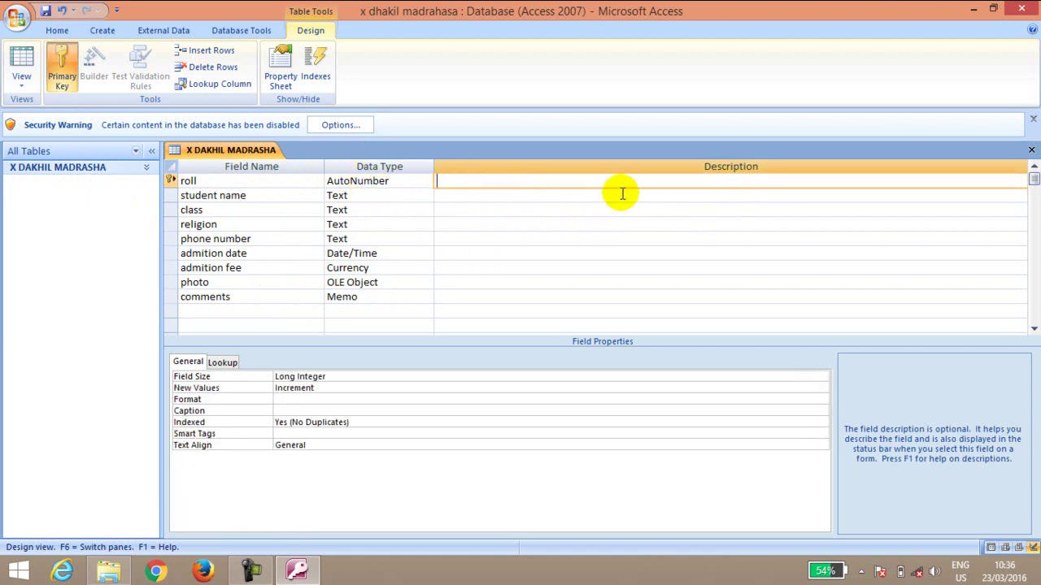
pyautogui.write('roo')
pyautogui.press('BackSpace')
pyautogui.press('BackSpace')
pyautogui.write('ll will be added here')
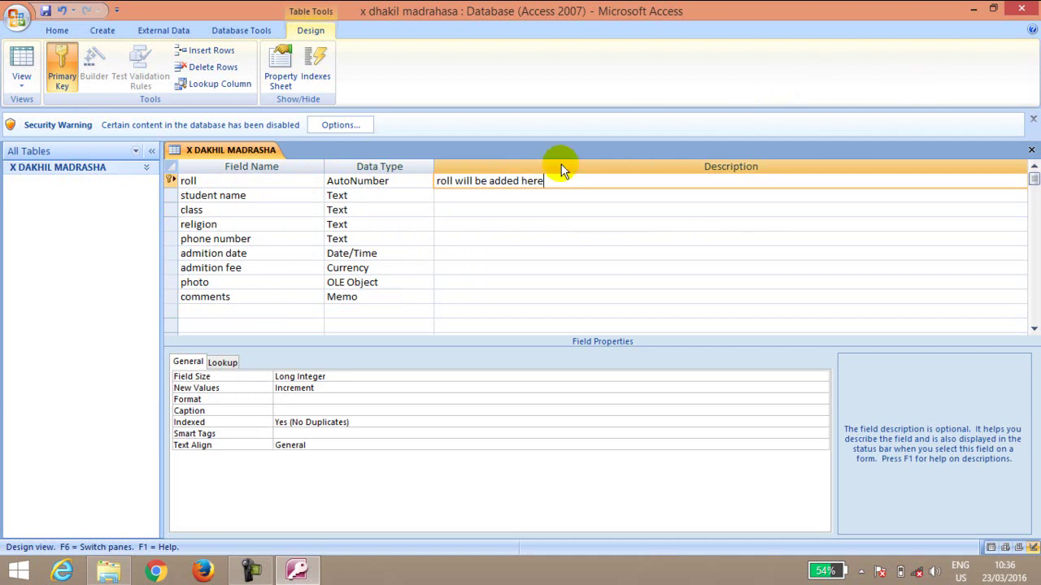
# Step: Enter the description "sutdent name will be here" for the student name field
pyautogui.click(502, 197)
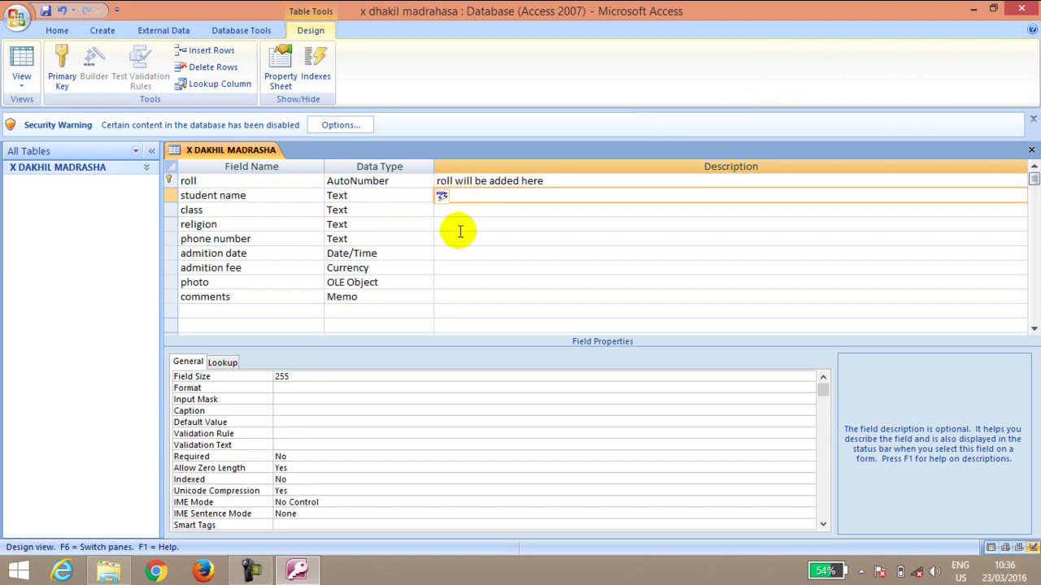
pyautogui.write('sut')
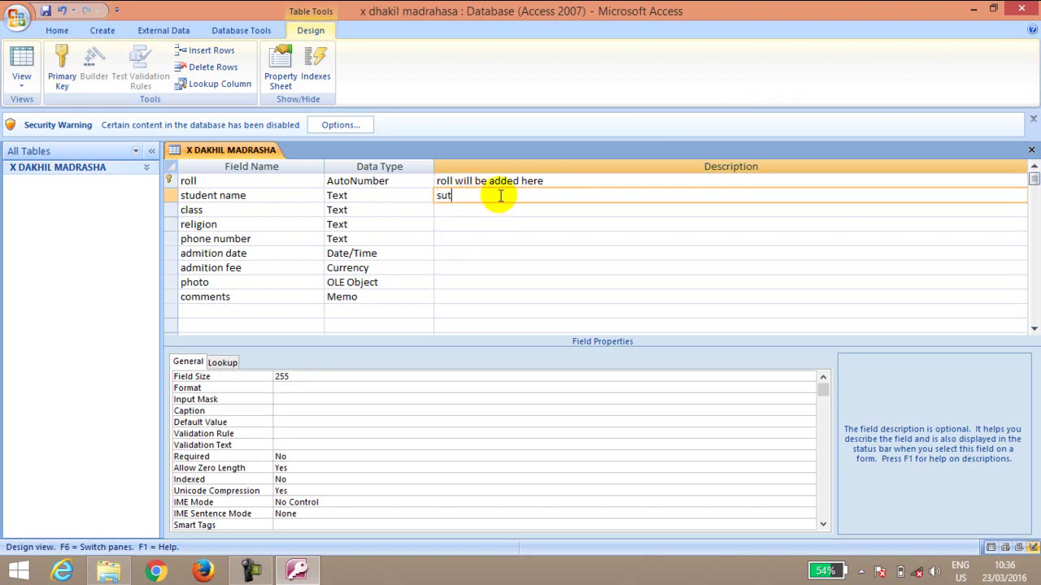
pyautogui.write('dent name will be here')
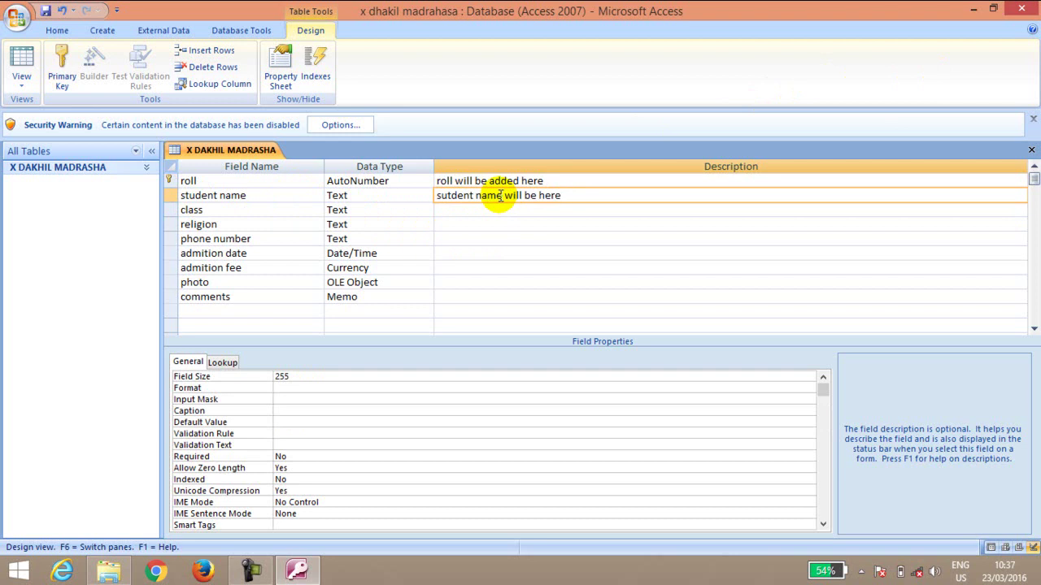
pyautogui.click(224, 225)
pyautogui.click(507, 213)
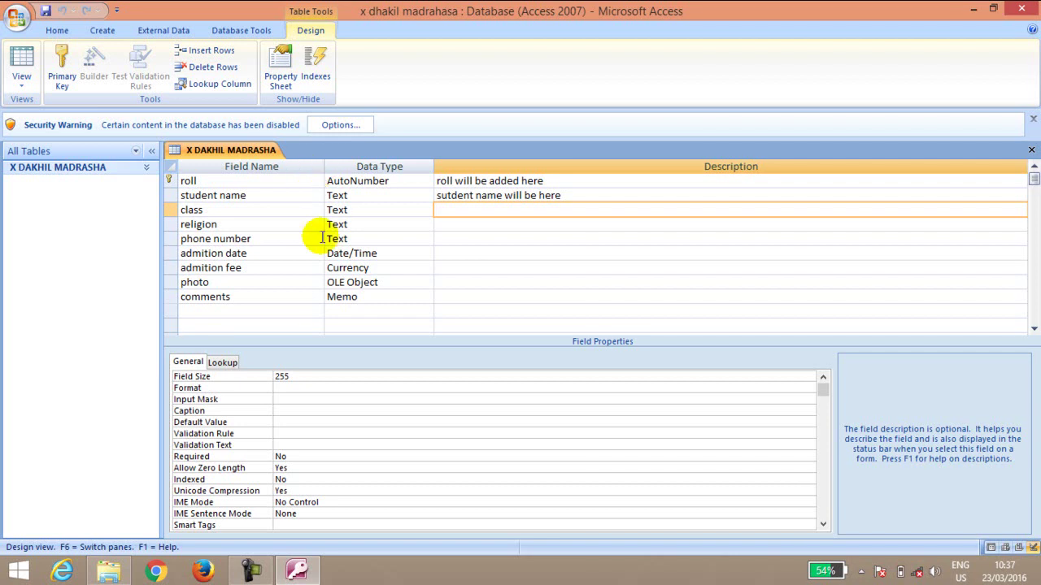
pyautogui.click(359, 199)
pyautogui.click(453, 196)
pyautogui.click(443, 211)
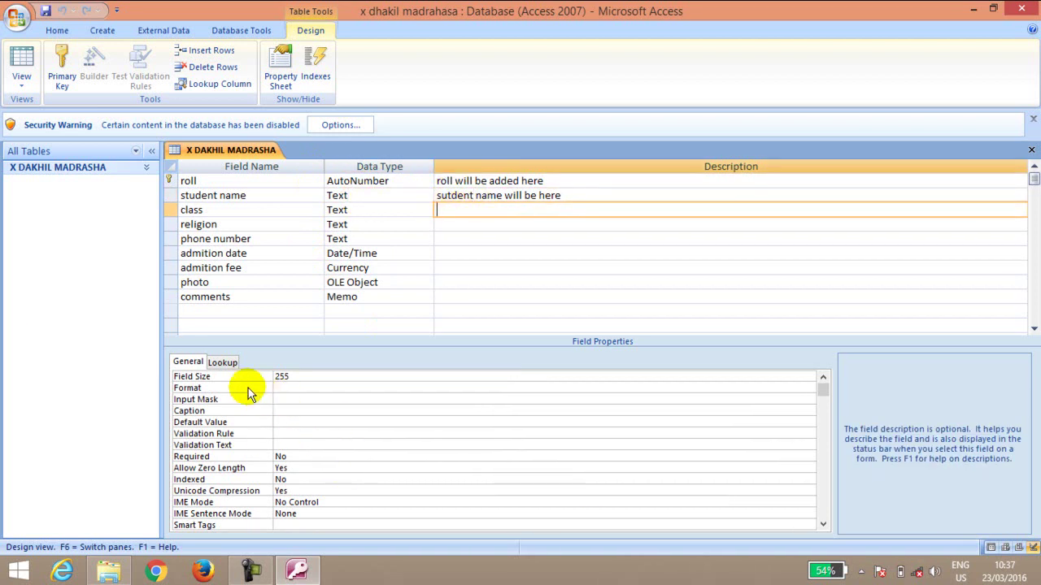
# Step: Examine the Field Size property of the class field
pyautogui.click(275, 375)
pyautogui.moveTo(284, 374); pyautogui.dragTo(308, 377)
pyautogui.click(301, 377)
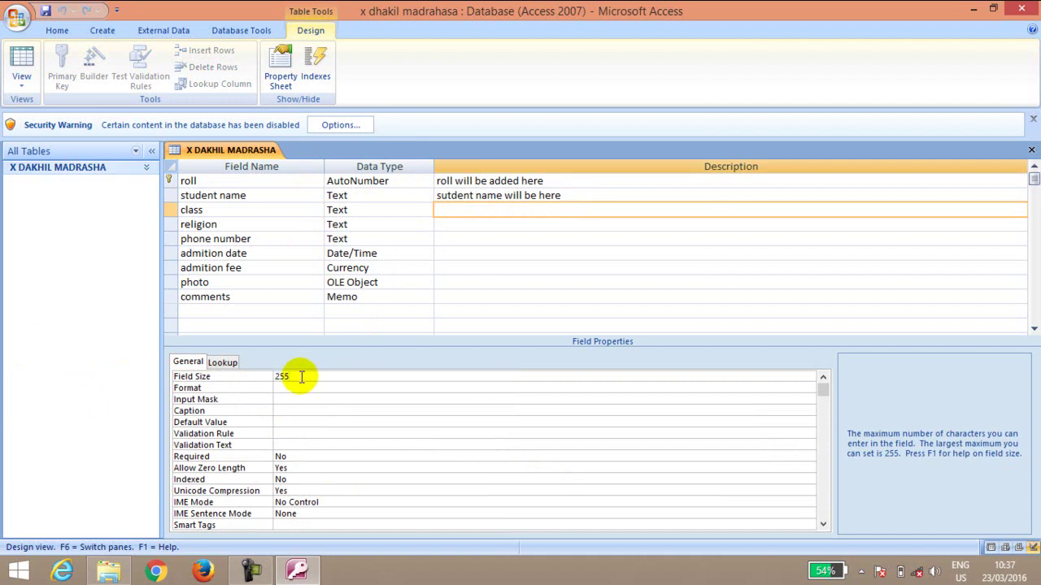
pyautogui.click(297, 385)
pyautogui.click(305, 375)
pyautogui.click(491, 210)
pyautogui.click(402, 212)
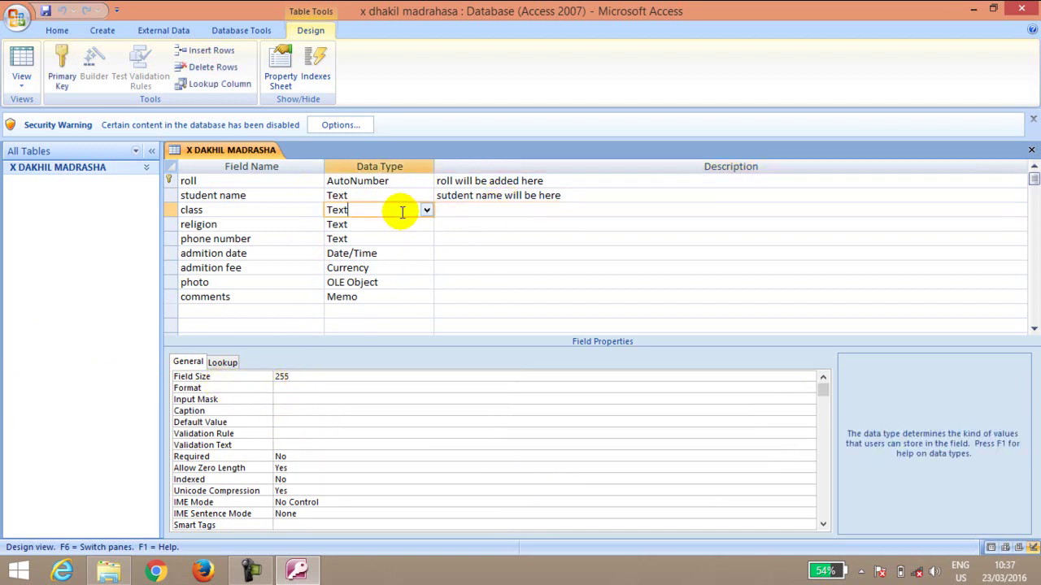
pyautogui.click(484, 210)
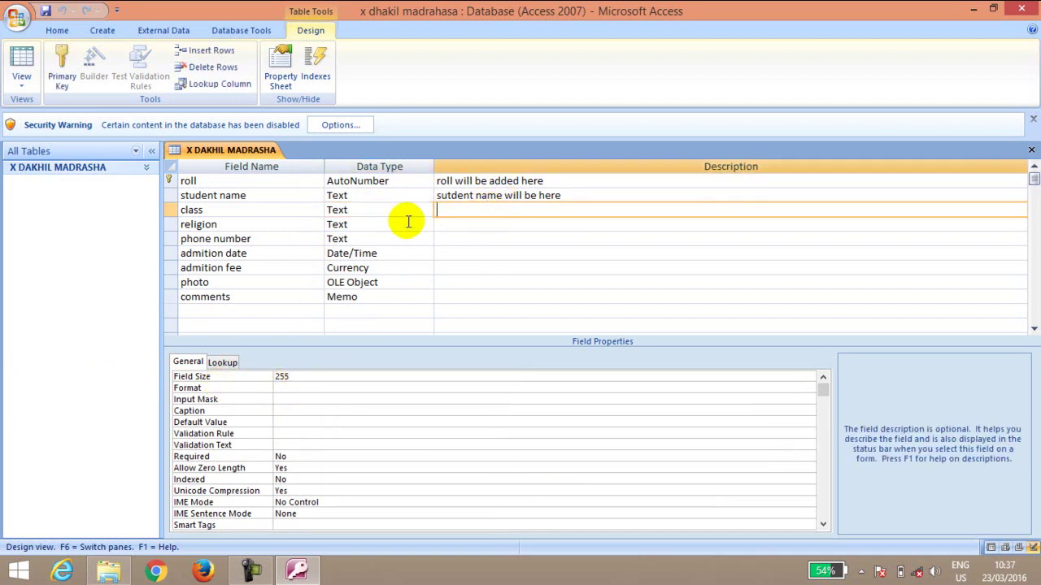
pyautogui.click(261, 212)
pyautogui.click(291, 378)
pyautogui.doubleClick(291, 377)
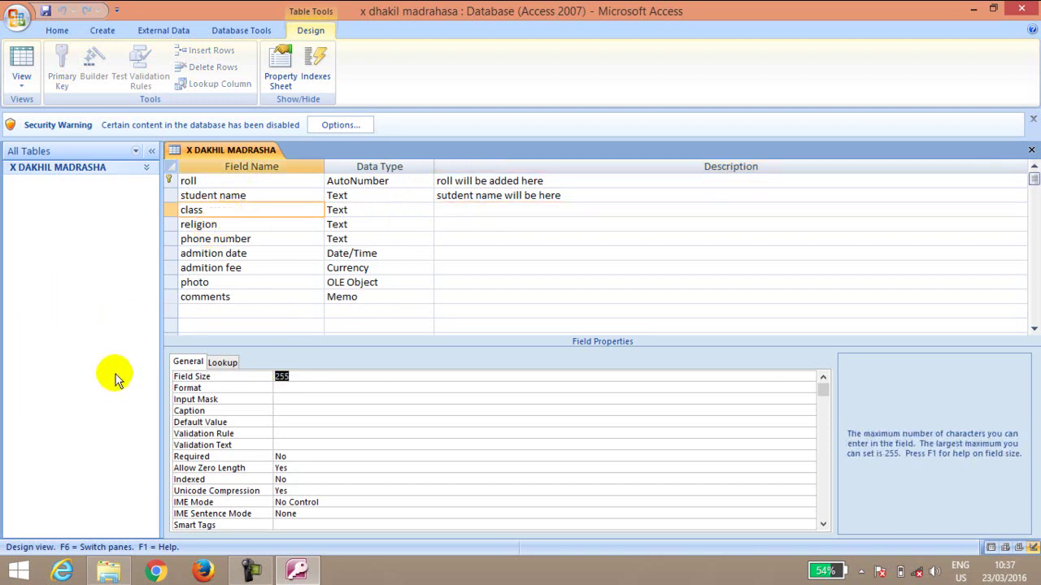
pyautogui.click(465, 213)
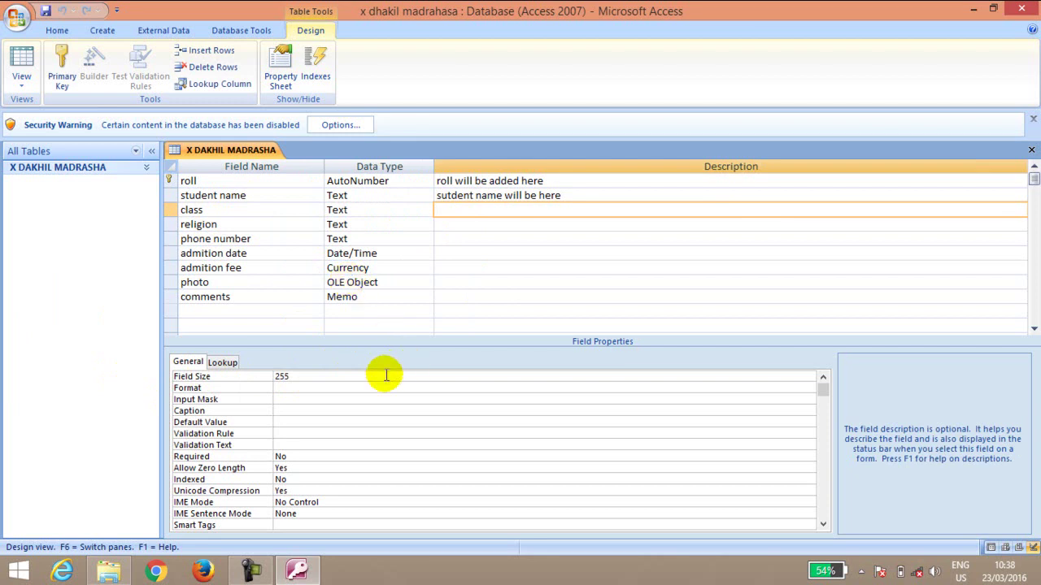
pyautogui.click(320, 376)
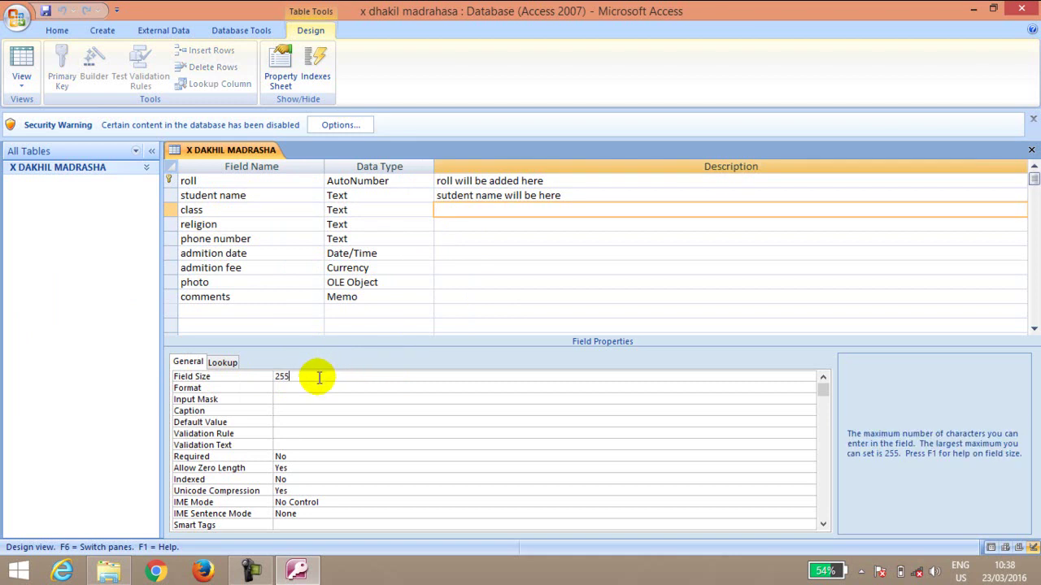
# Step: Add a field named transition below comments with the Number data type
pyautogui.click(178, 312)
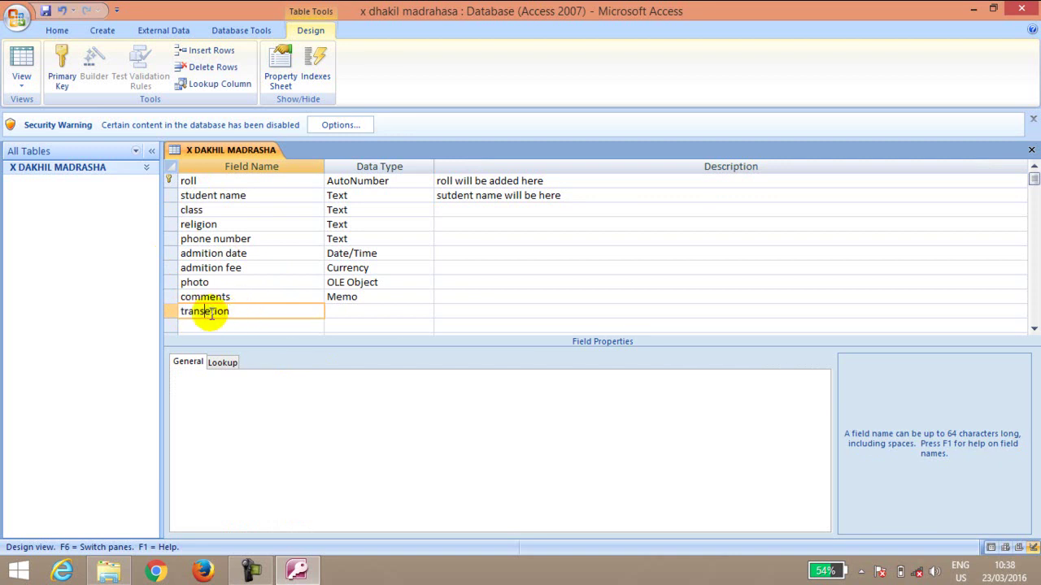
pyautogui.click(210, 313)
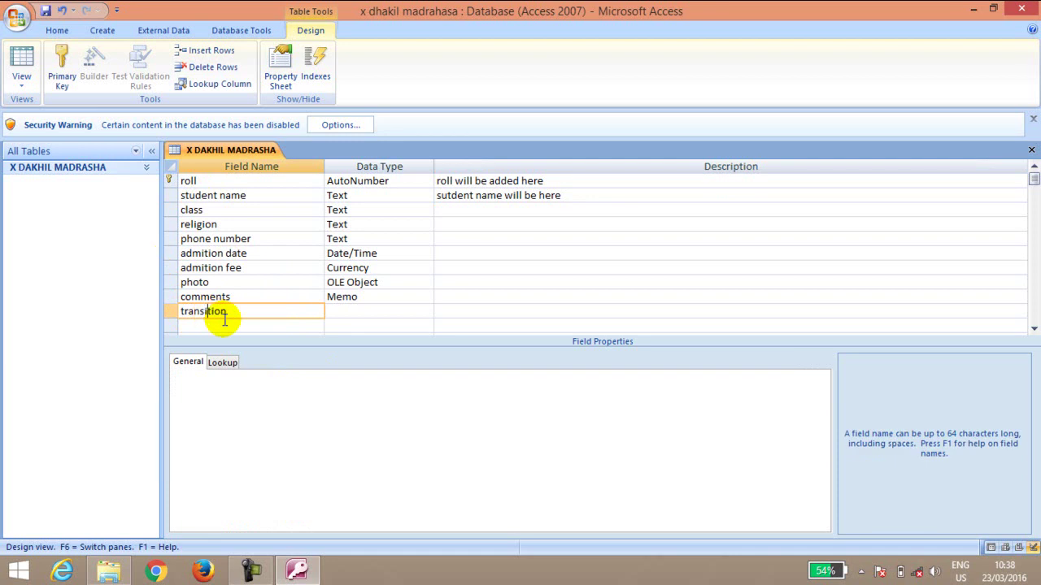
pyautogui.click(371, 309)
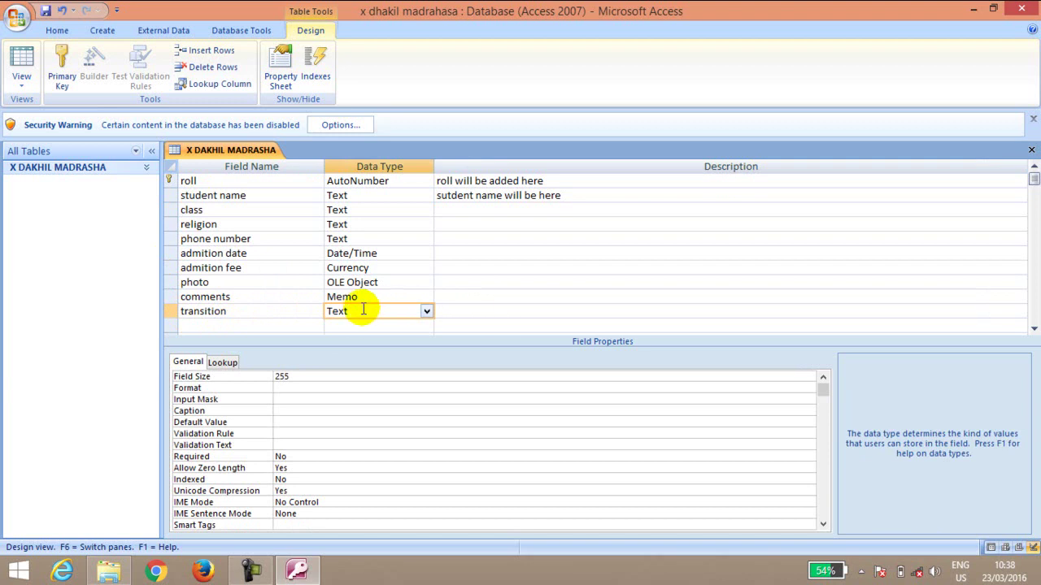
pyautogui.click(281, 376)
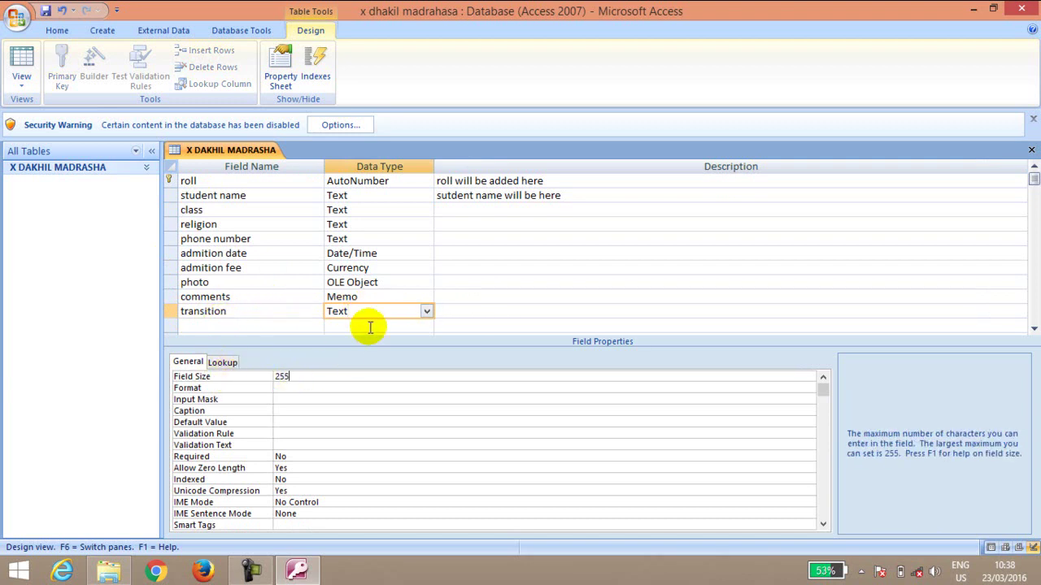
pyautogui.click(426, 312)
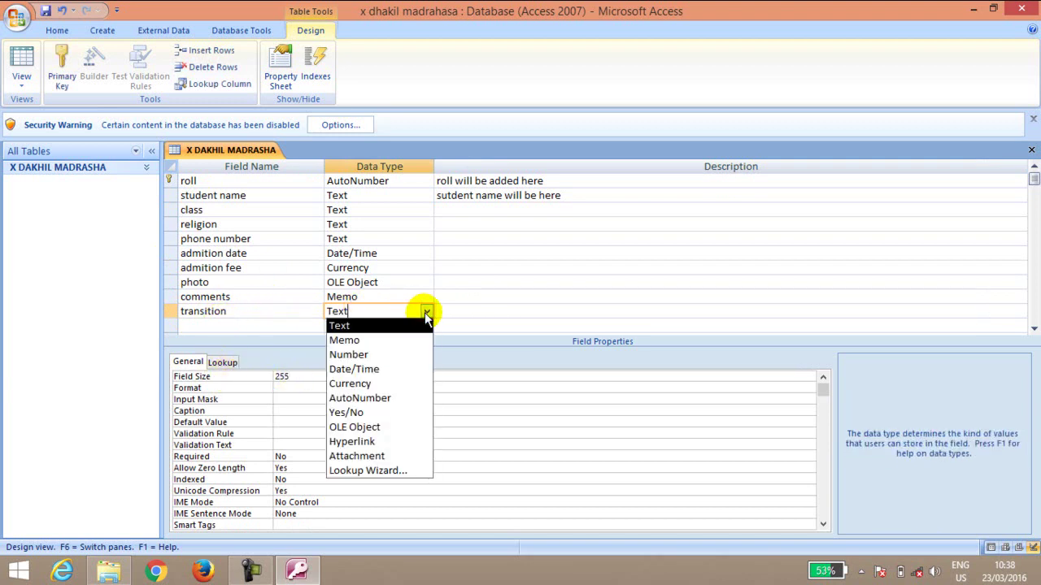
pyautogui.click(370, 354)
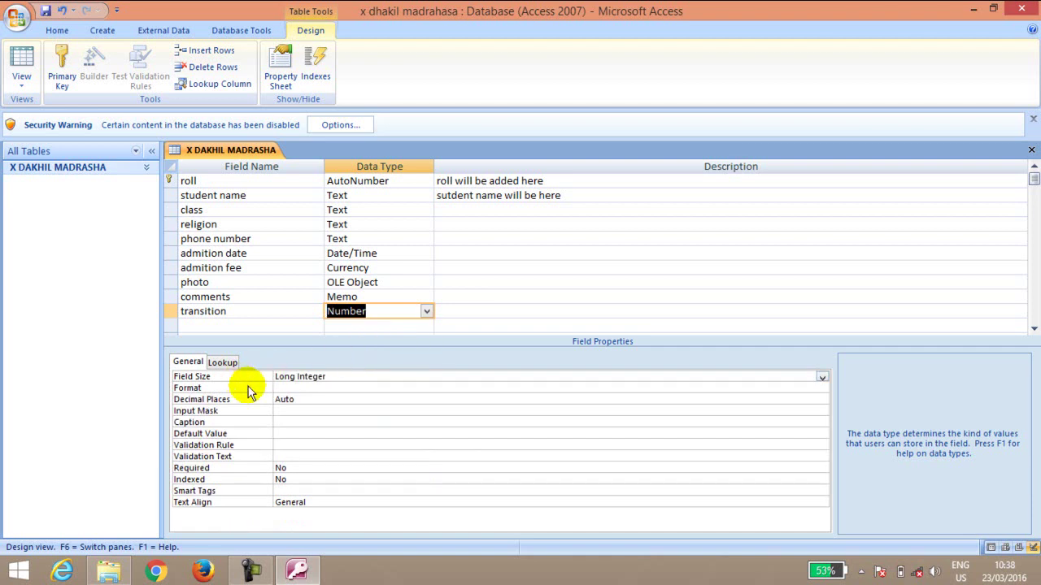
pyautogui.click(453, 317)
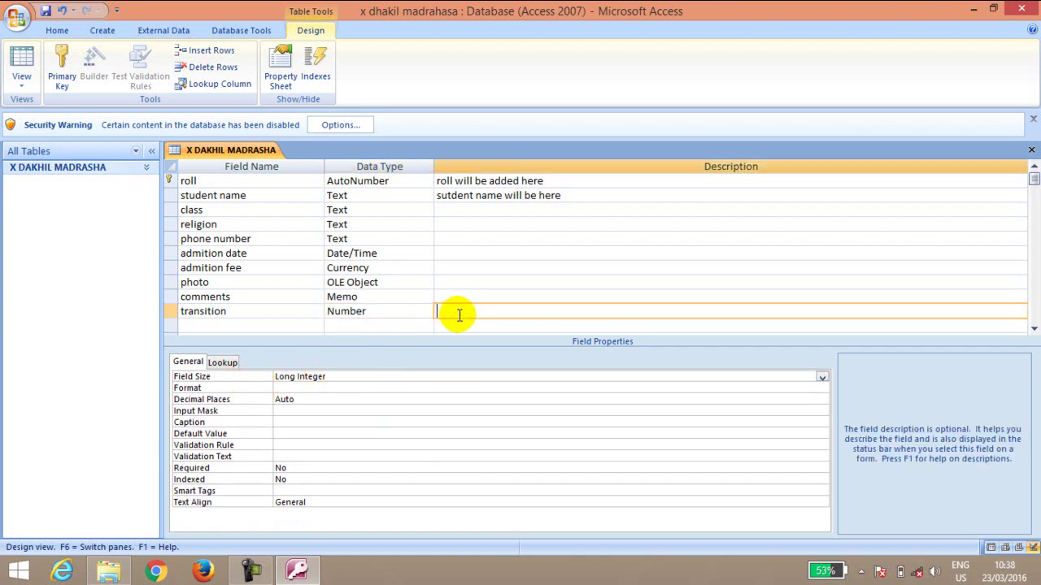
# Step: Change the transition field's data type to Text
pyautogui.click(426, 312)
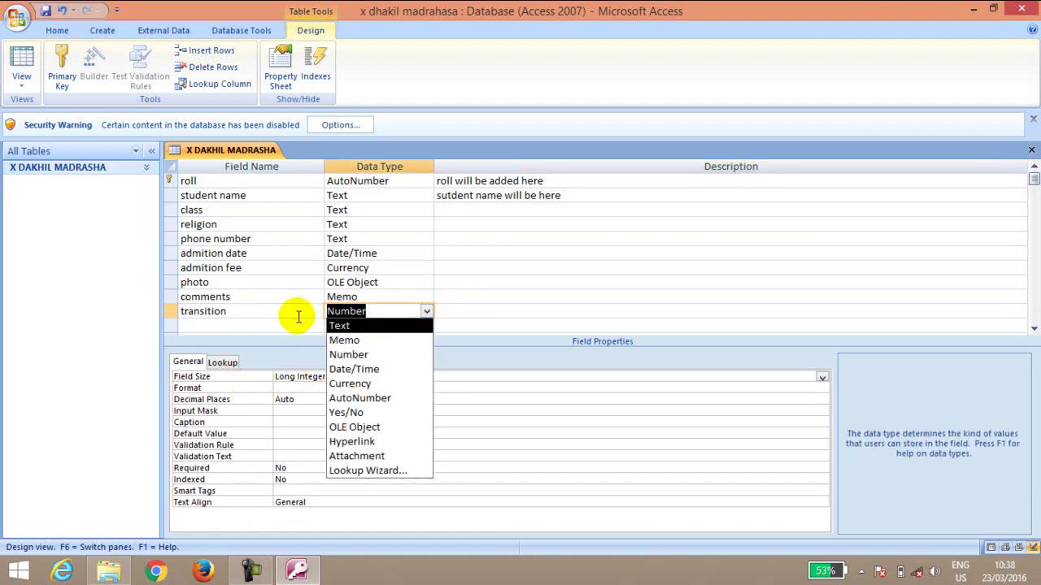
pyautogui.click(297, 314)
pyautogui.click(408, 311)
pyautogui.click(422, 311)
pyautogui.click(410, 324)
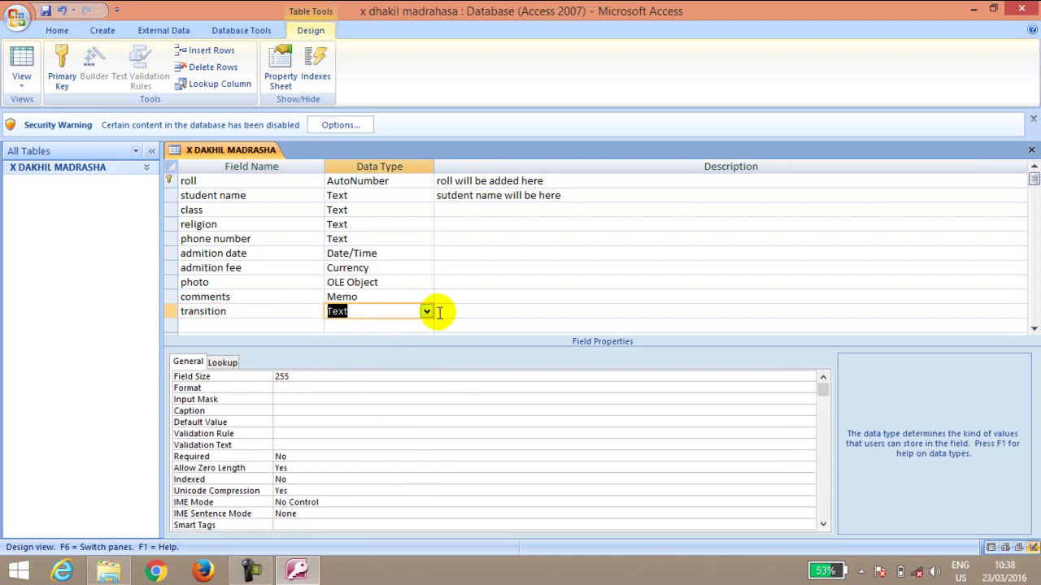
# Step: Set the transition field's Field Size to 4
pyautogui.press('Tab')
pyautogui.click(285, 376)
pyautogui.click(286, 377)
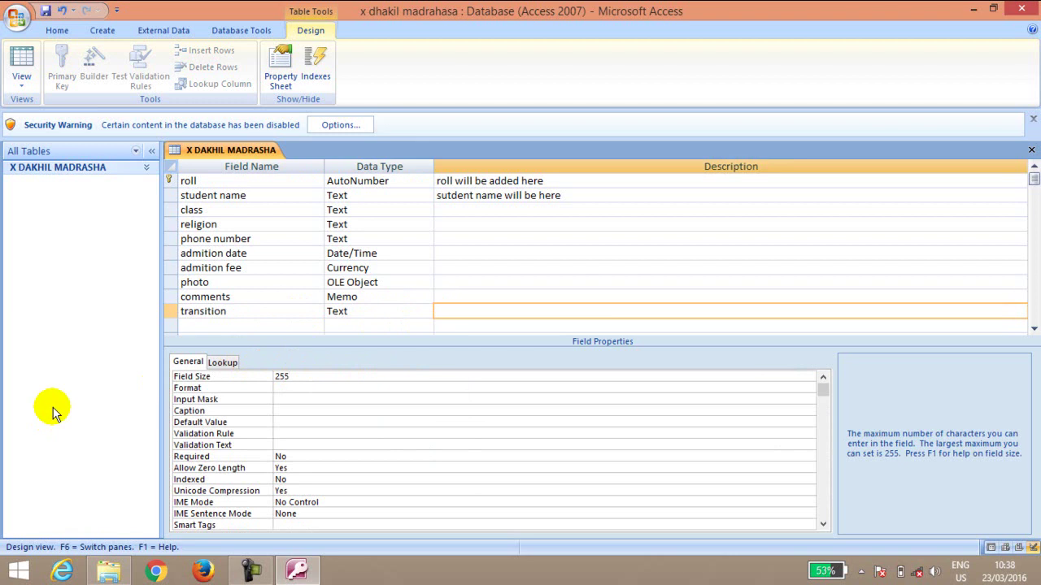
pyautogui.doubleClick(293, 377)
pyautogui.write('4')
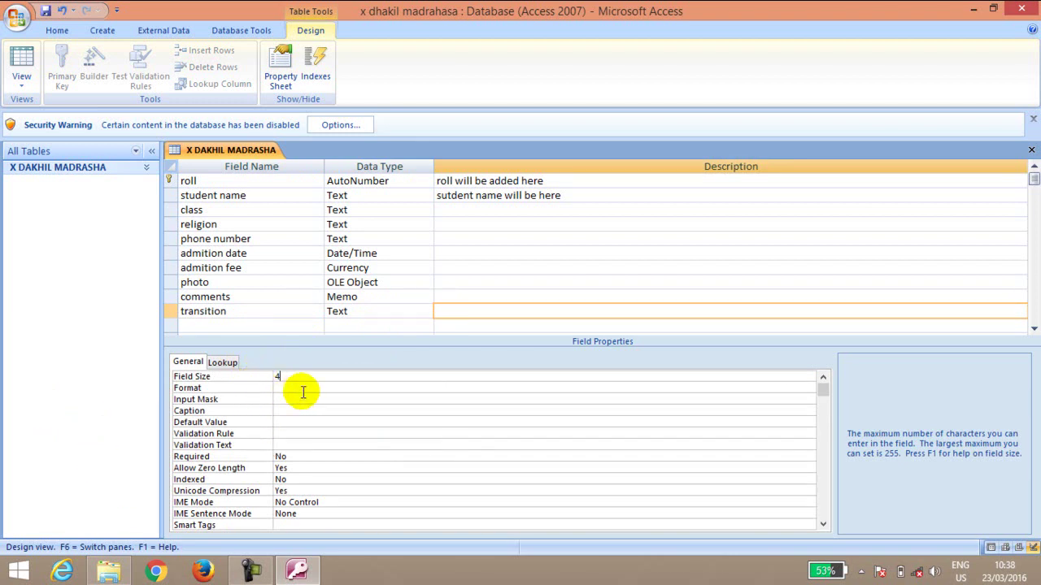
pyautogui.click(455, 313)
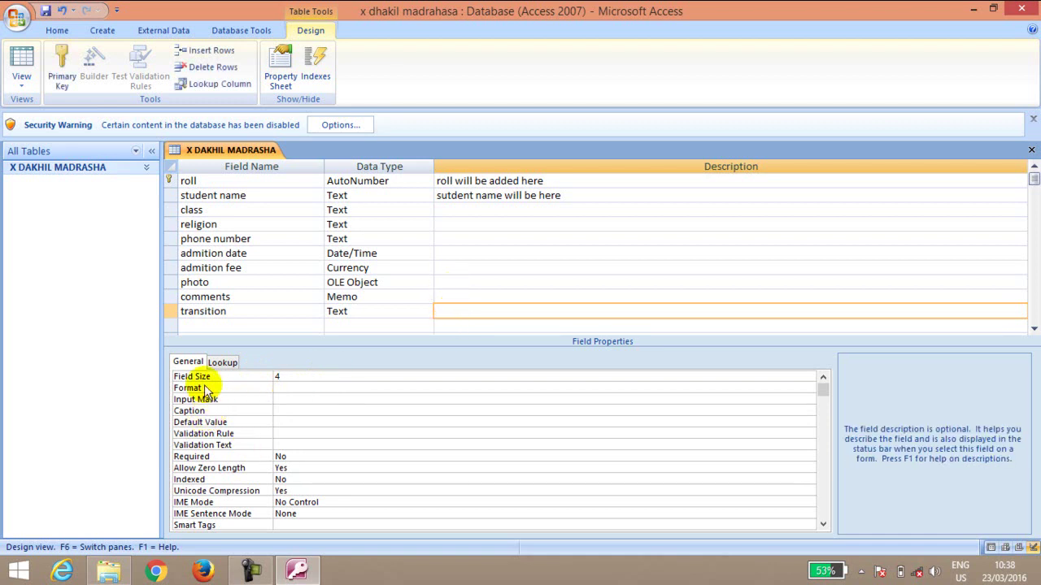
# Step: Clear the name and data type of the transition field
pyautogui.click(374, 311)
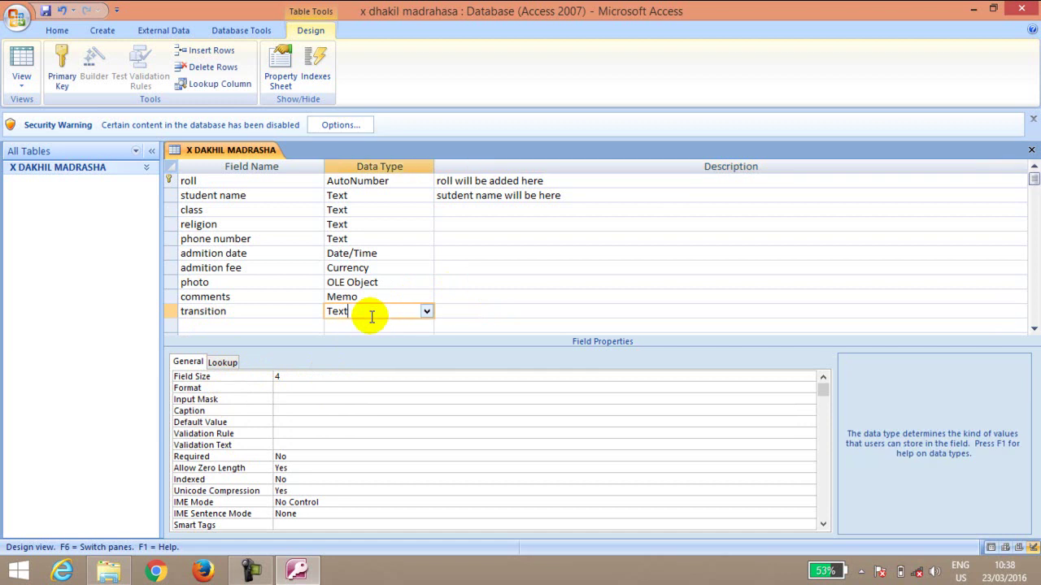
pyautogui.click(240, 311)
pyautogui.press('Delete')
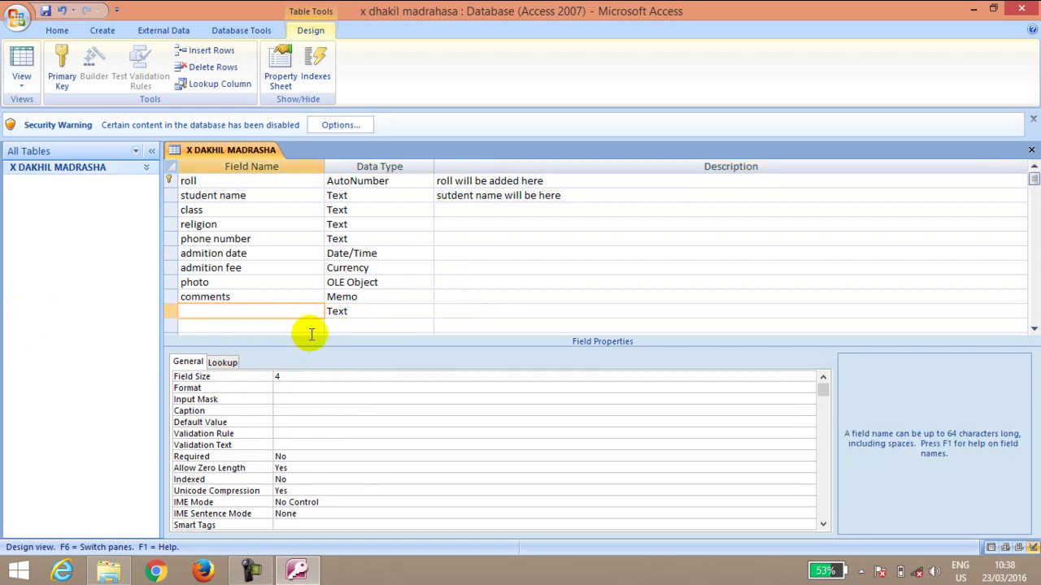
pyautogui.click(338, 311)
pyautogui.press('BackSpace')
pyautogui.press('BackSpace')
pyautogui.press('BackSpace')
pyautogui.press('BackSpace')
pyautogui.click(283, 316)
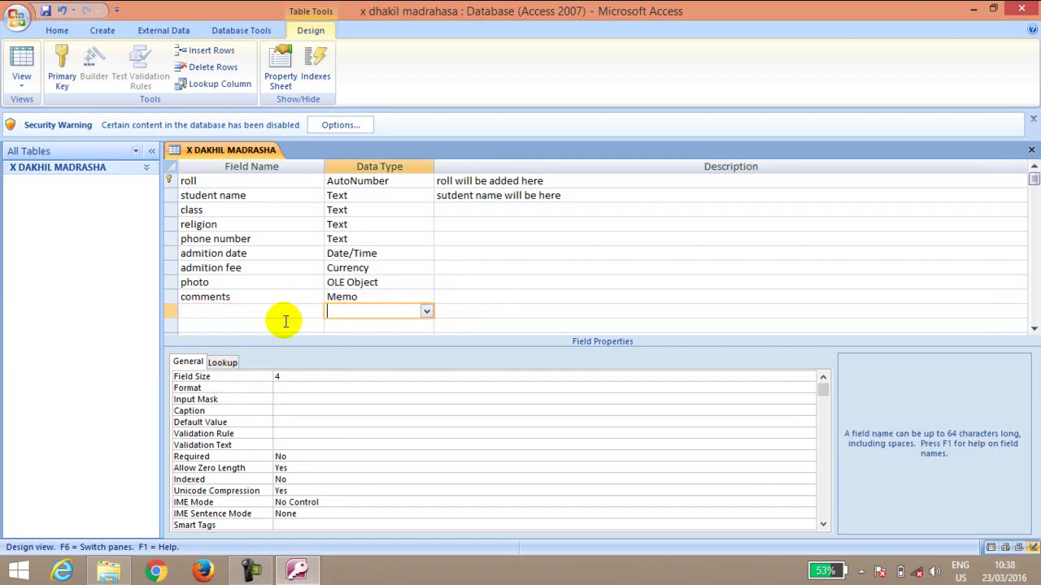
# Step: Undo the recent edits to the last field row below comments
pyautogui.click(521, 327)
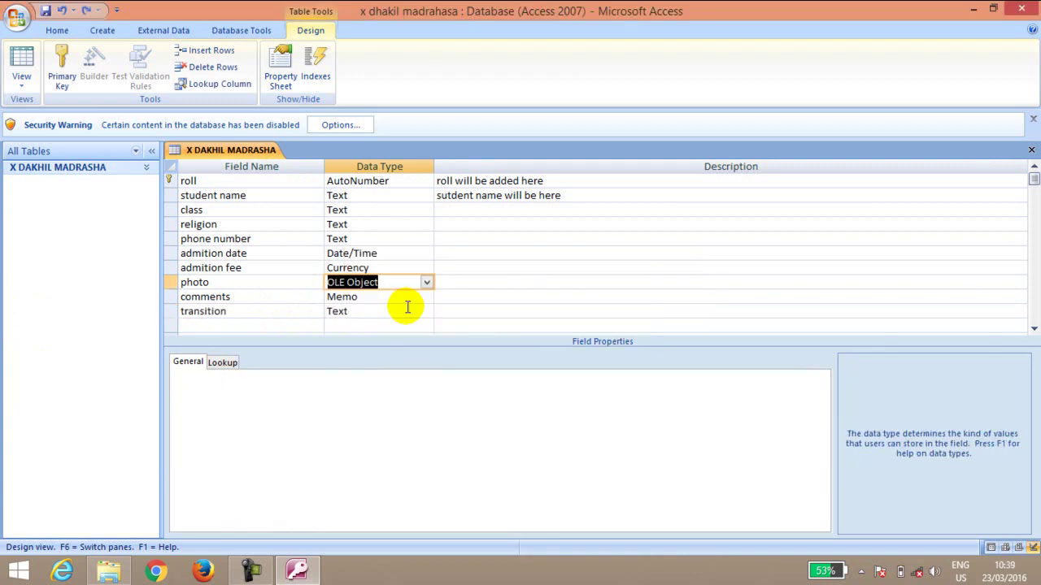
pyautogui.press('Tab')
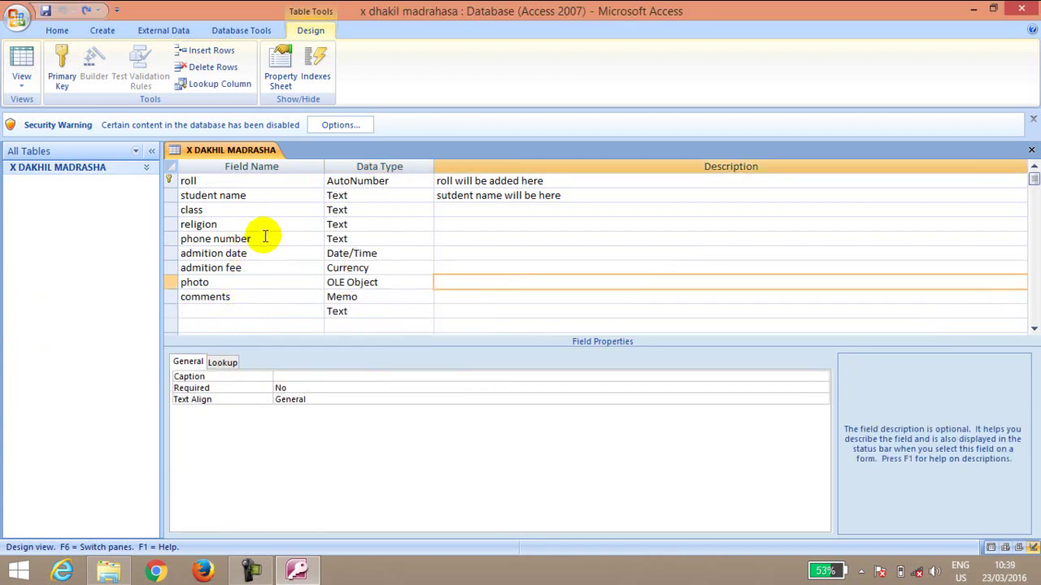
pyautogui.click(426, 310)
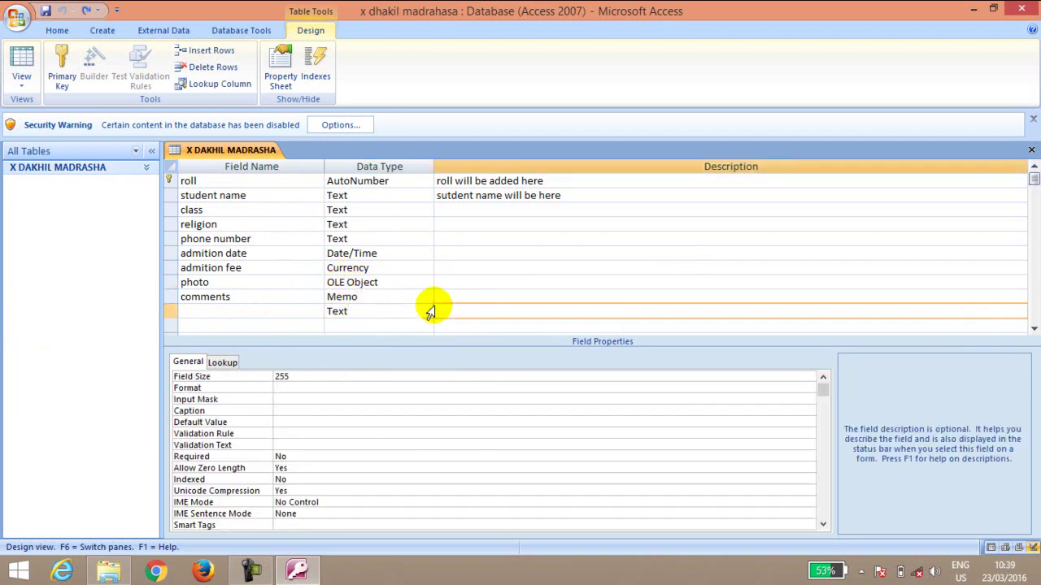
pyautogui.click(427, 311)
pyautogui.click(428, 312)
pyautogui.click(427, 312)
pyautogui.click(427, 312)
# Step: Try to save the table design with the unnamed Text field below comments
pyautogui.click(268, 311)
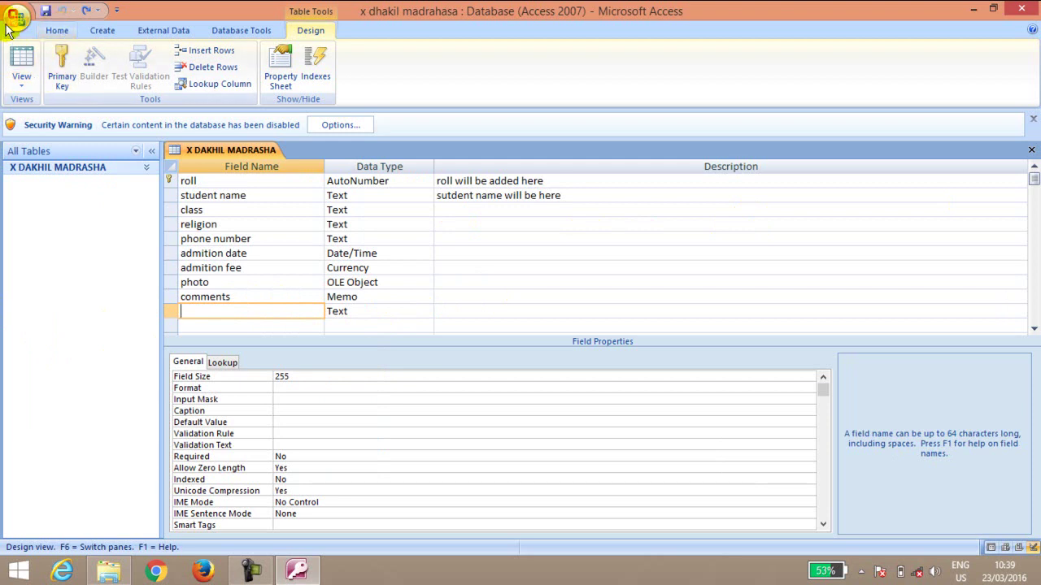
pyautogui.click(45, 11)
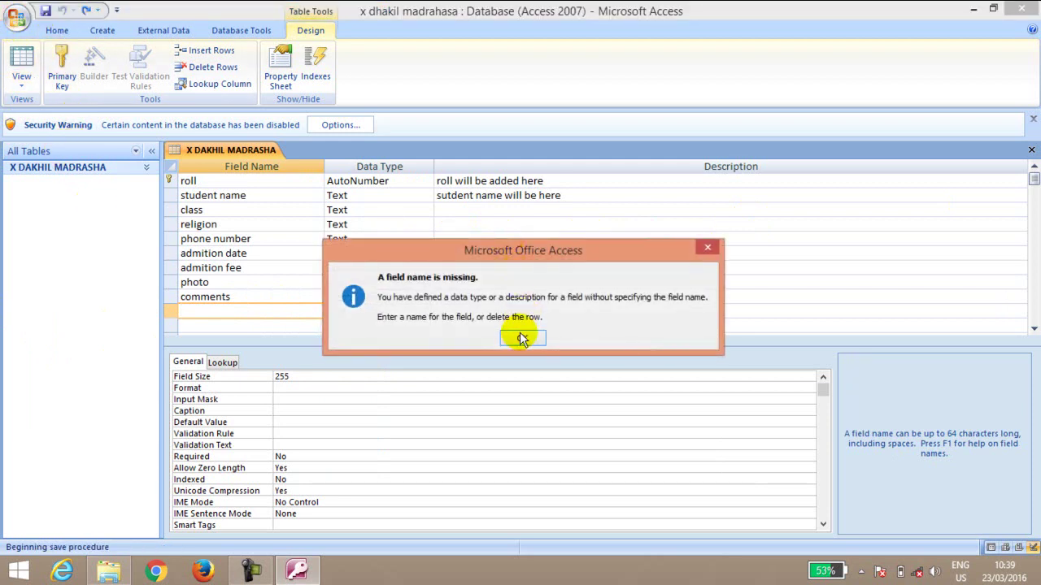
pyautogui.click(522, 335)
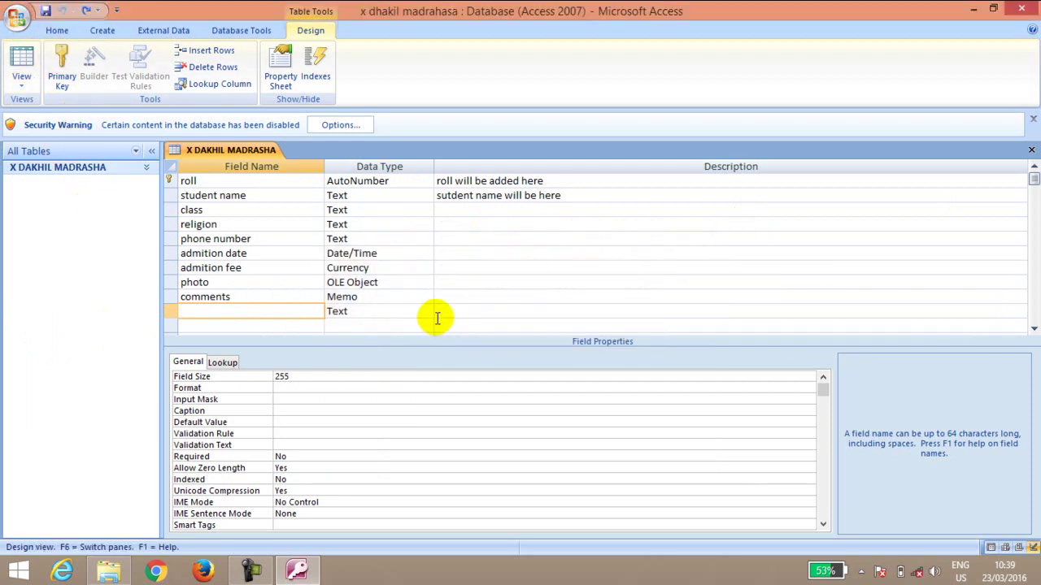
# Step: Name the blank Text field below comments address and save the table design
pyautogui.click(371, 311)
pyautogui.click(281, 312)
pyautogui.write('add')
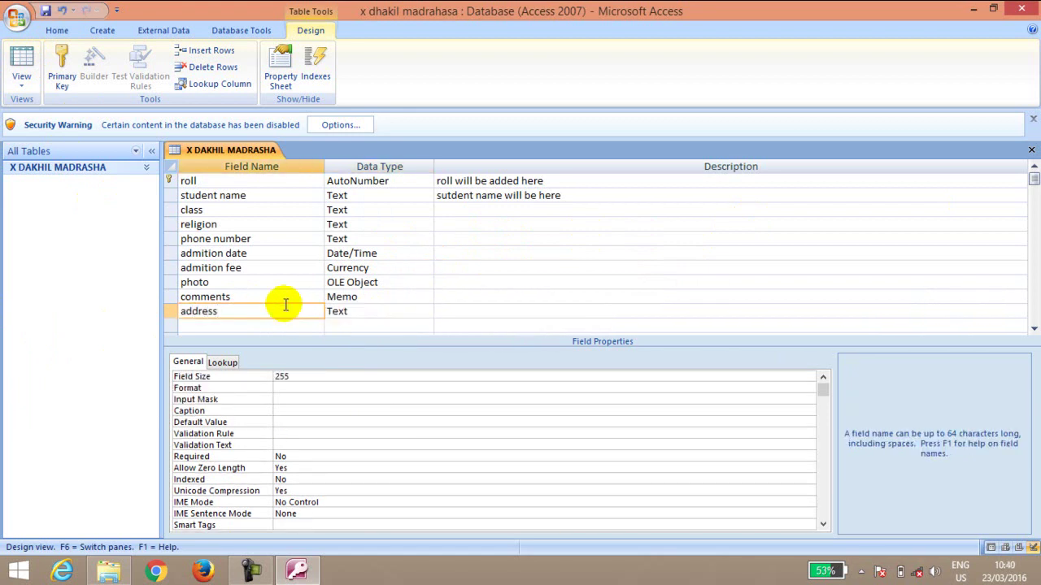
pyautogui.write('ress')
pyautogui.click(453, 297)
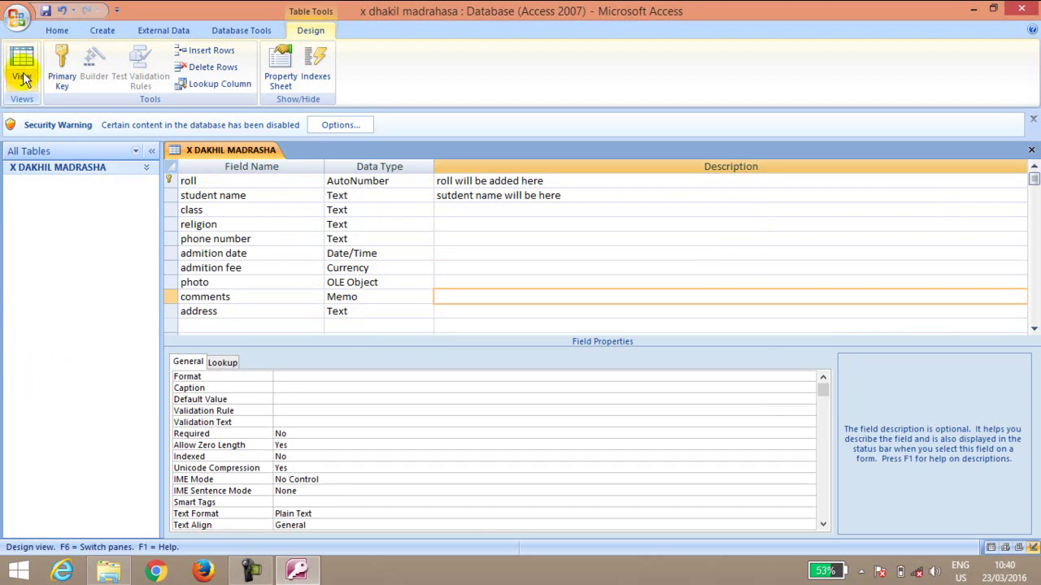
pyautogui.click(46, 13)
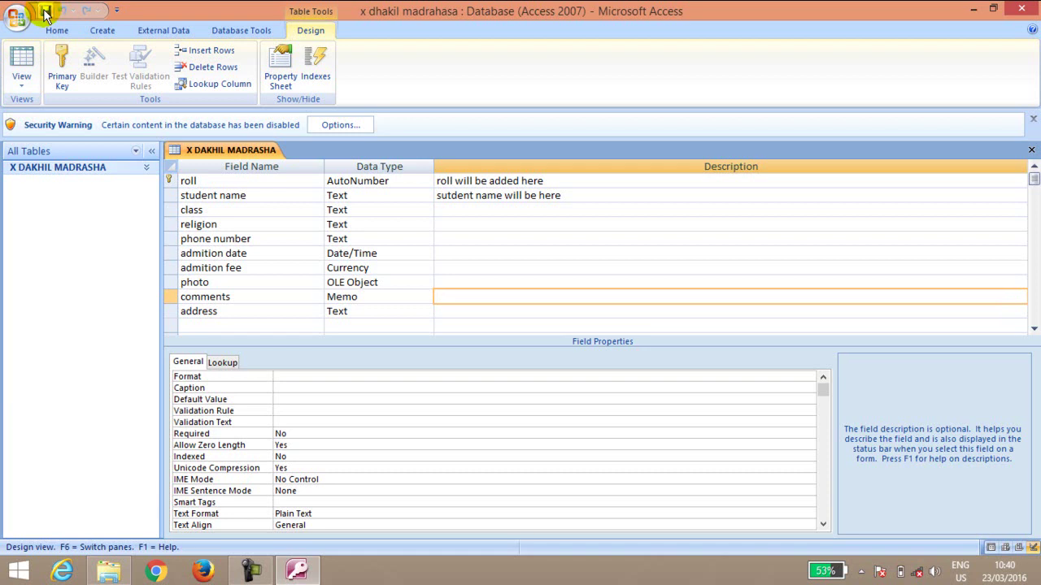
# Step: Close the database and reopen the x dhakil madrahasa database in Access from the Documents folder
pyautogui.click(973, 8)
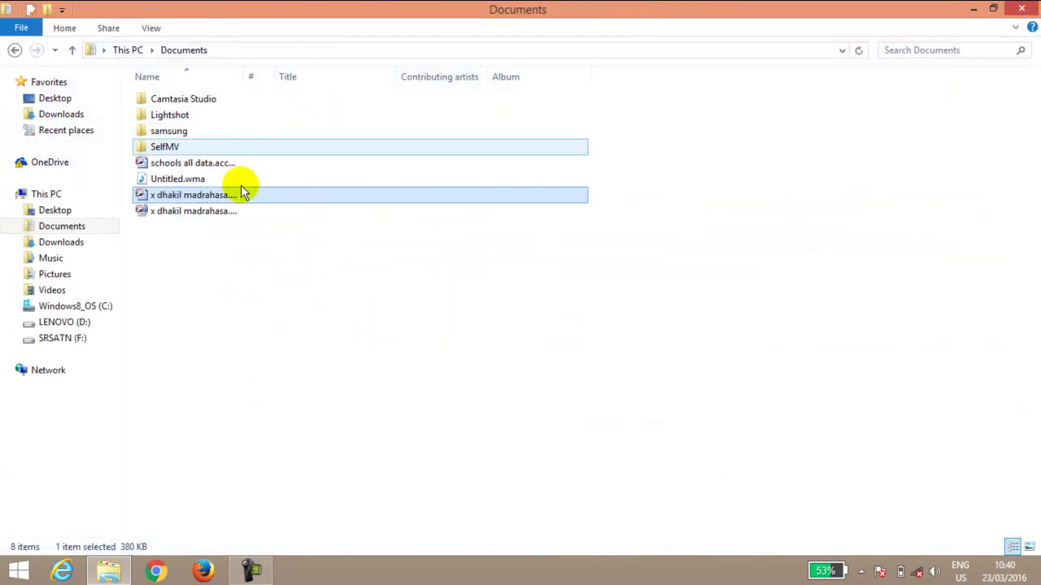
pyautogui.click(174, 198)
pyautogui.click(181, 213)
pyautogui.click(173, 196)
pyautogui.rightClick(184, 199)
pyautogui.click(218, 206)
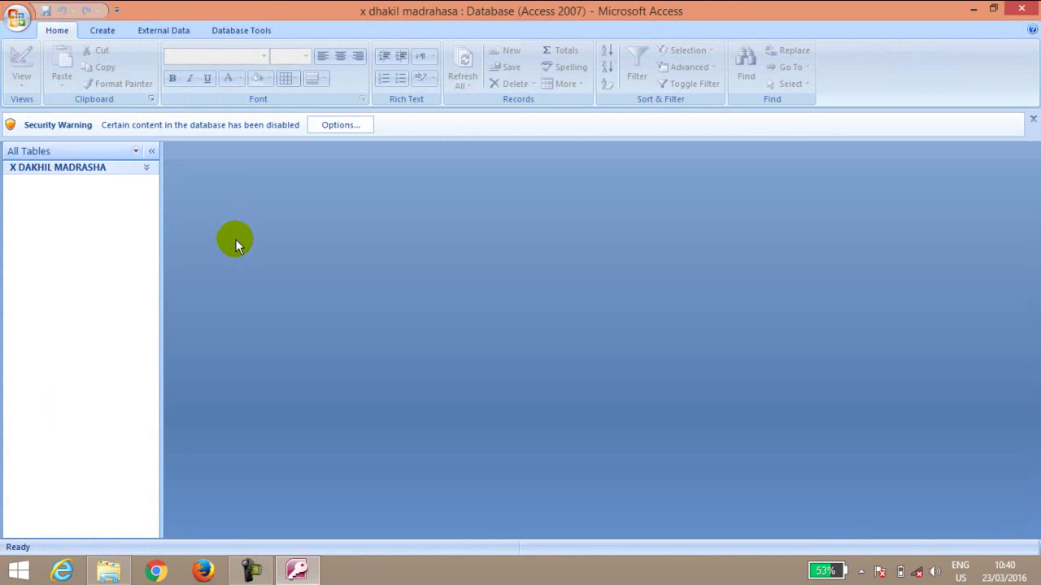
# Step: Expand the X DAKHIL MADRASHA group and open its table in Datasheet view
pyautogui.click(85, 169)
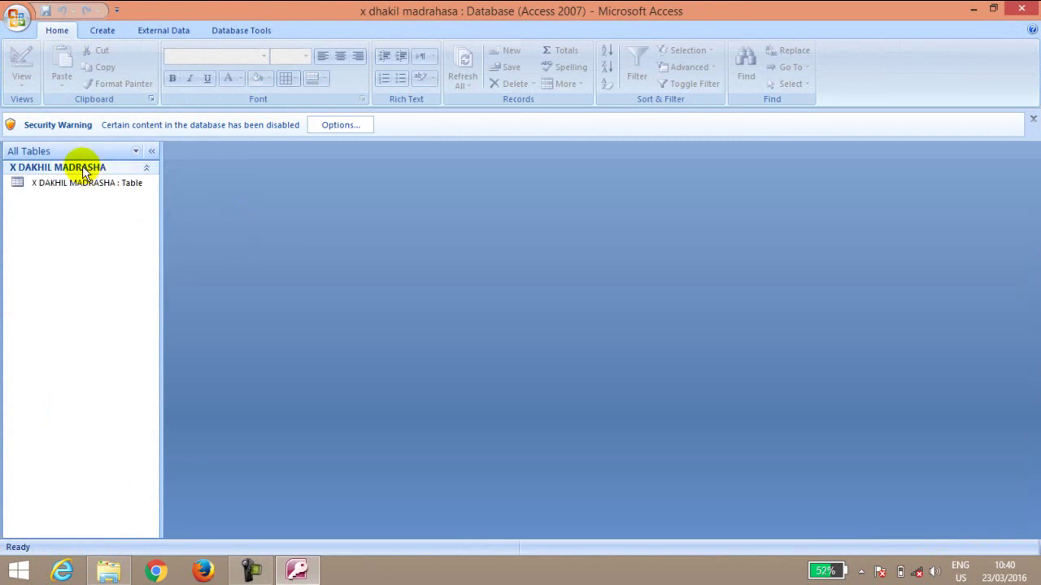
pyautogui.click(69, 183)
pyautogui.doubleClick(92, 182)
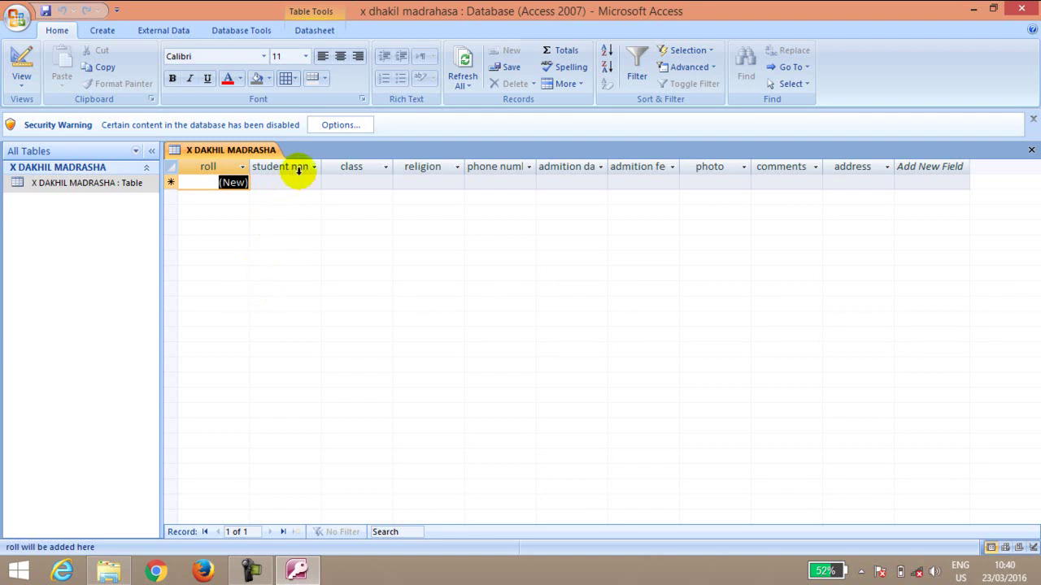
# Step: Widen the student name, phone number, admition date and admition fee columns to fit their full headings
pyautogui.moveTo(321, 163); pyautogui.dragTo(348, 163)
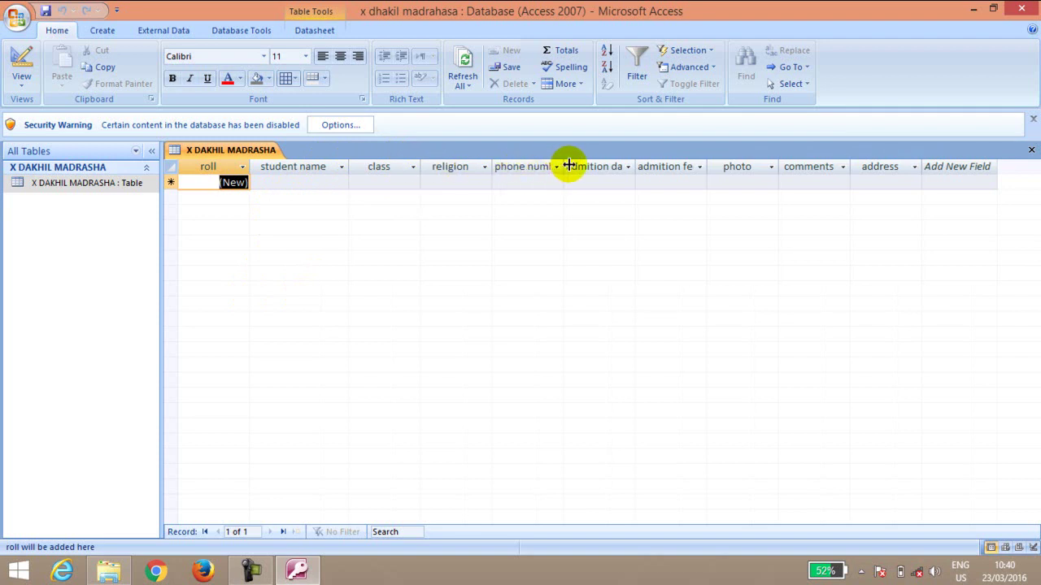
pyautogui.moveTo(567, 166); pyautogui.dragTo(578, 166)
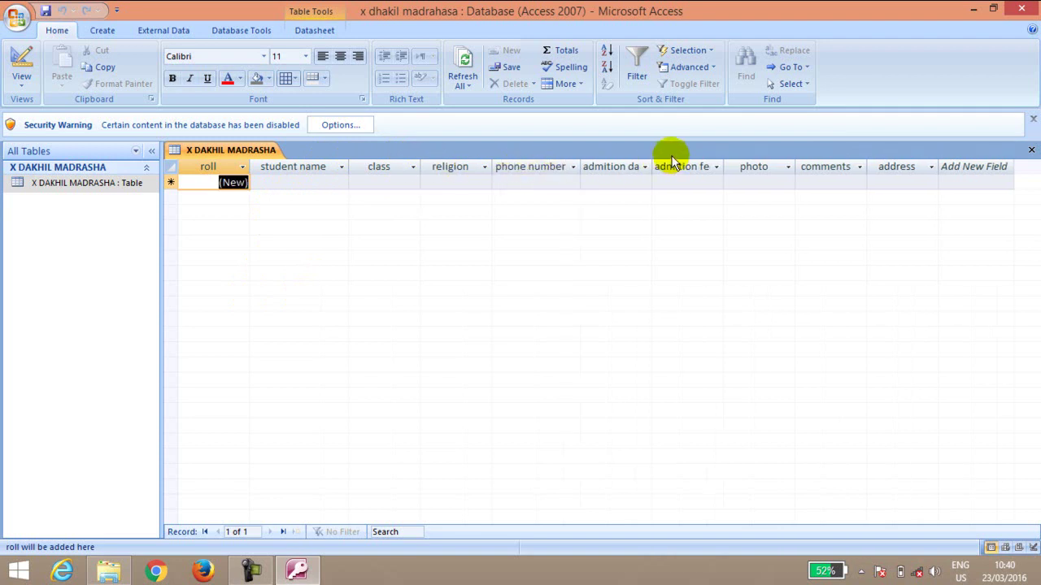
pyautogui.moveTo(651, 164); pyautogui.dragTo(666, 166)
pyautogui.click(732, 167)
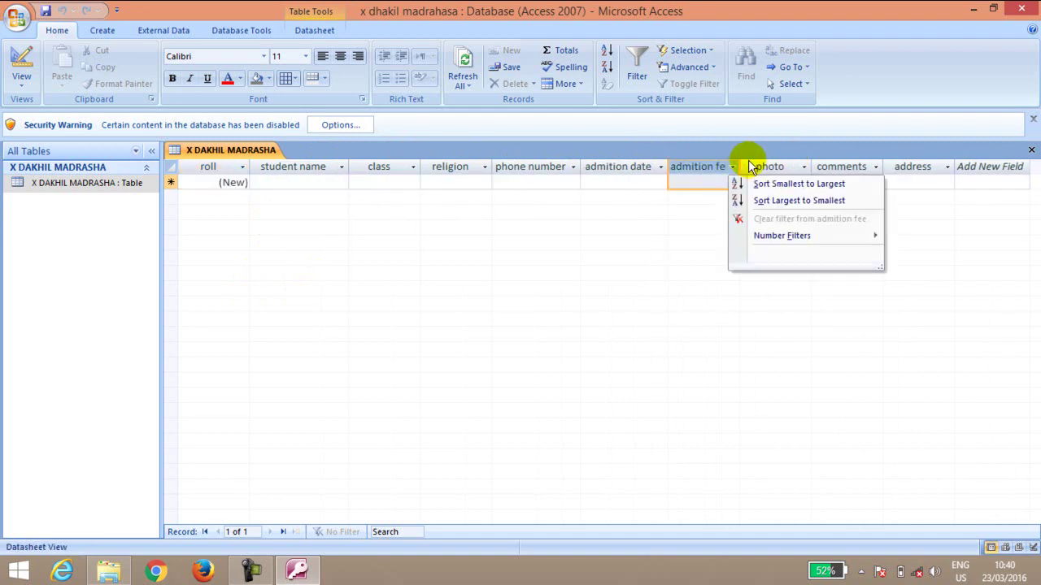
pyautogui.click(740, 166)
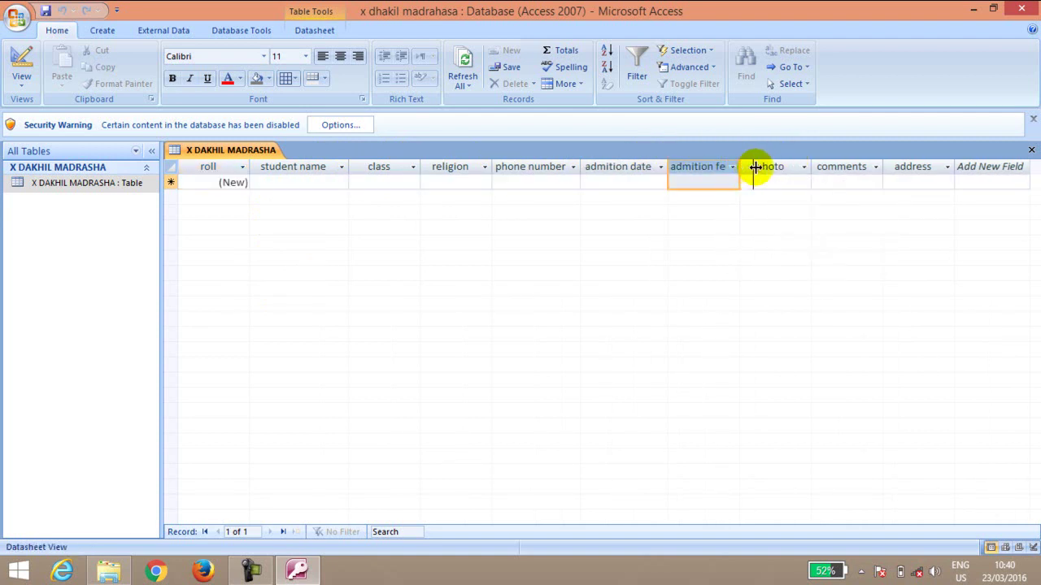
pyautogui.moveTo(751, 166); pyautogui.dragTo(756, 167)
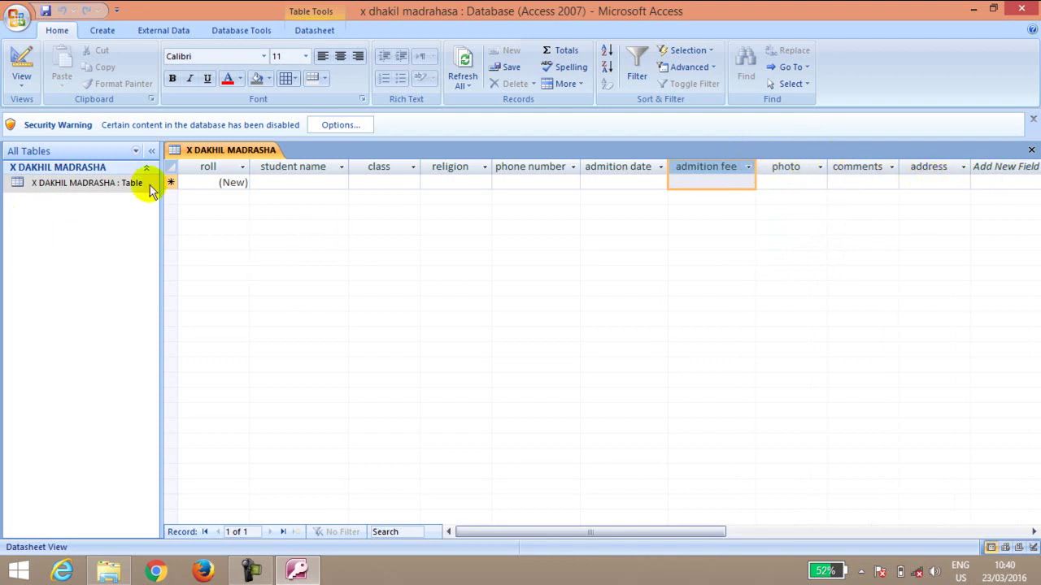
# Step: Check the field descriptions for the roll and student name cells of the new record
pyautogui.click(298, 184)
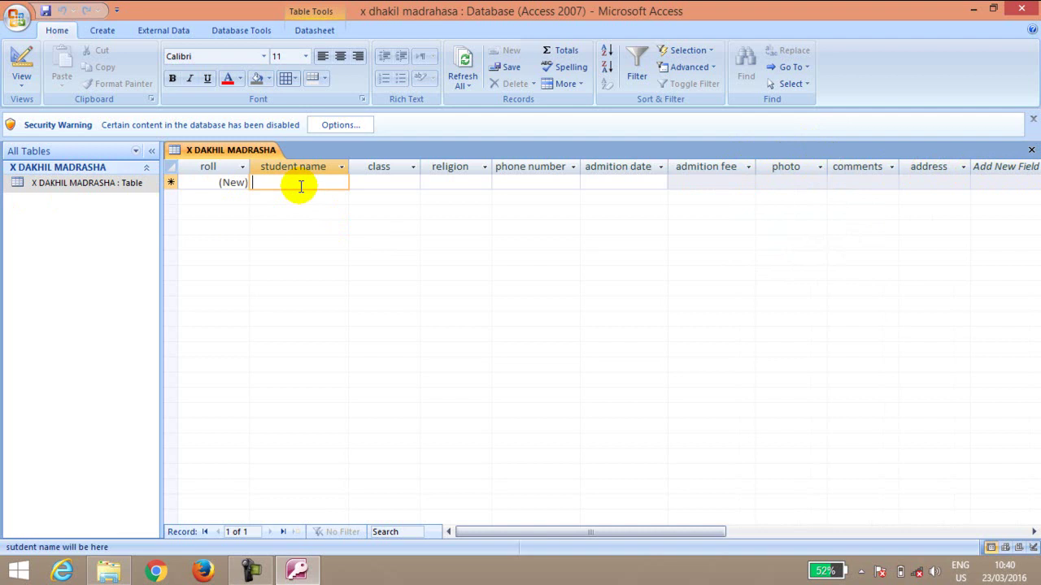
pyautogui.click(209, 183)
pyautogui.click(262, 184)
pyautogui.click(203, 184)
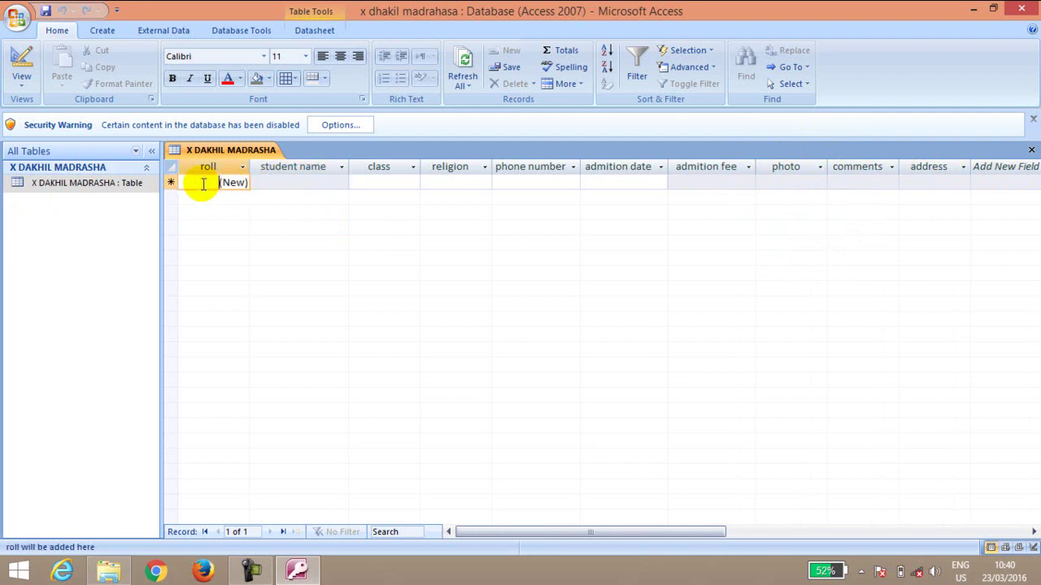
# Step: Enter the student's name in the new record of the table
pyautogui.press('Tab')
pyautogui.hotkey('shift', 'Tab')
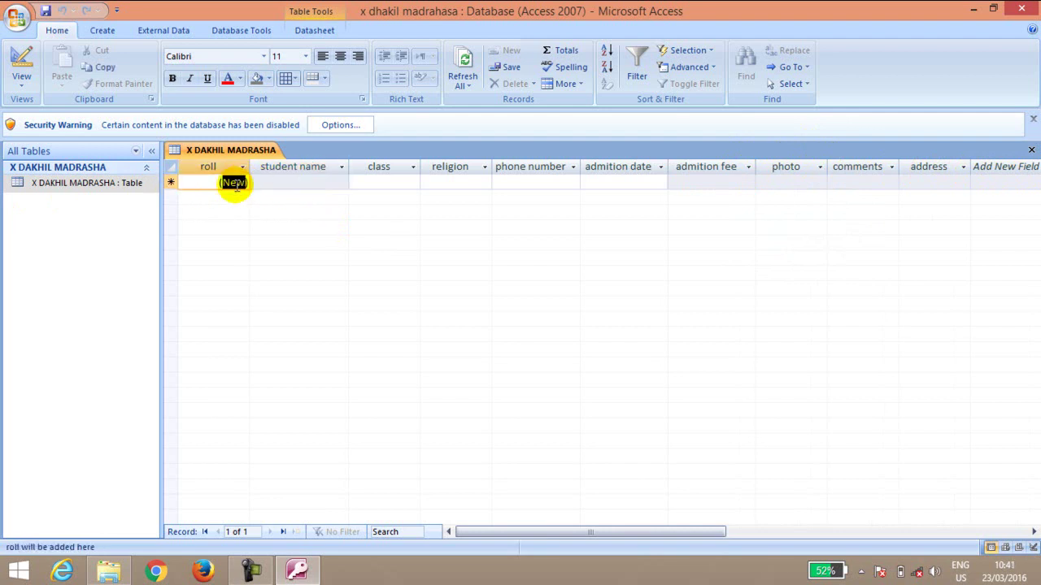
pyautogui.click(233, 185)
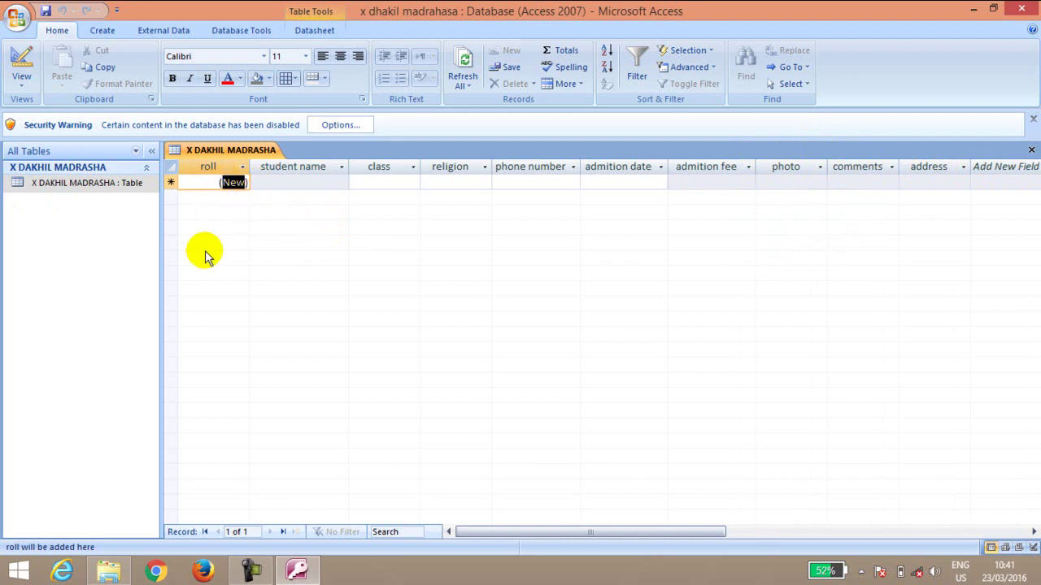
pyautogui.press('Tab')
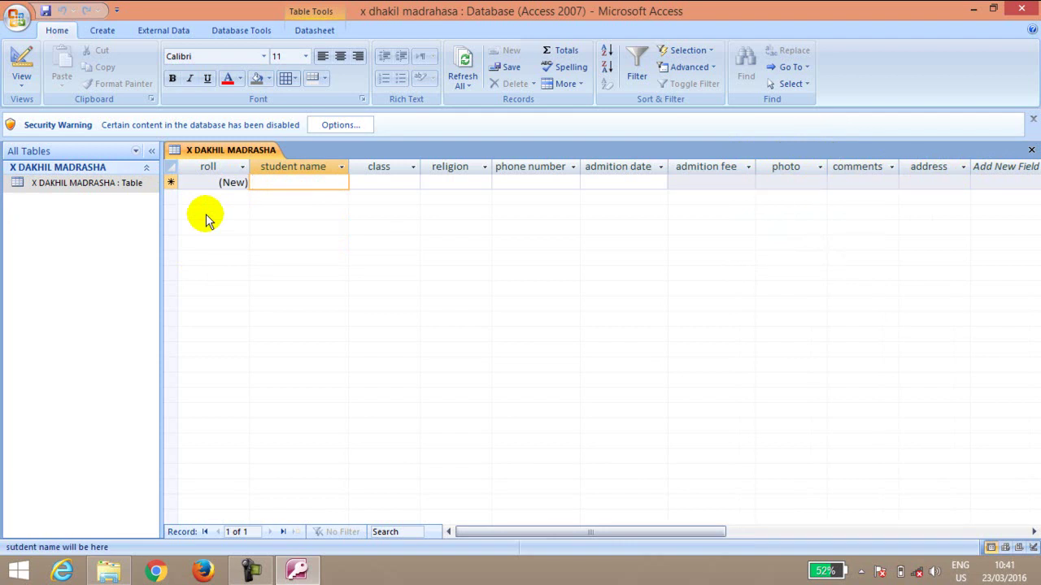
pyautogui.write('jamal')
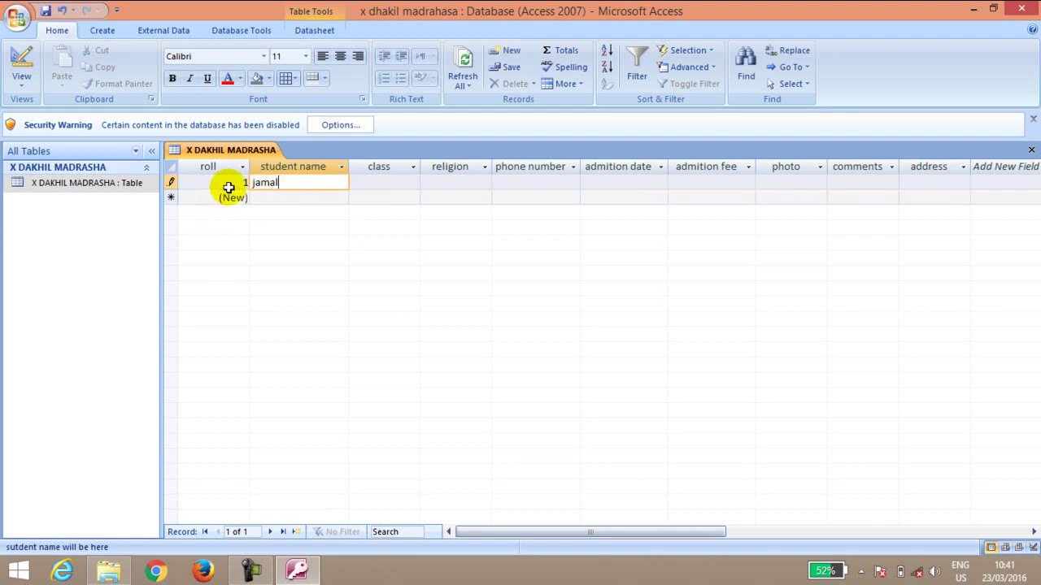
# Step: Fill in class five, religion muslim and the student's phone number in the first record
pyautogui.press('Tab')
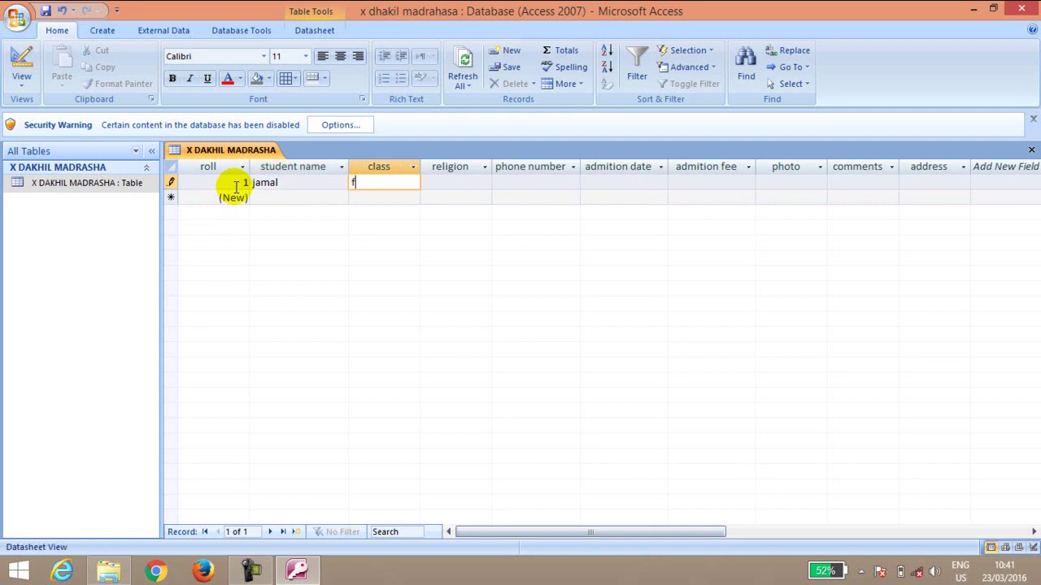
pyautogui.press('Tab')
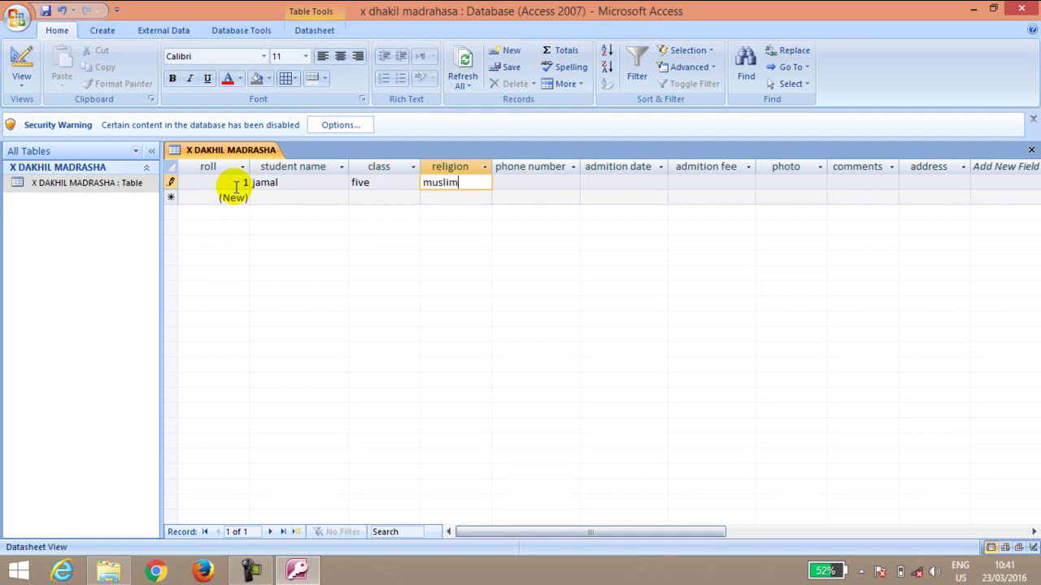
pyautogui.press('Tab')
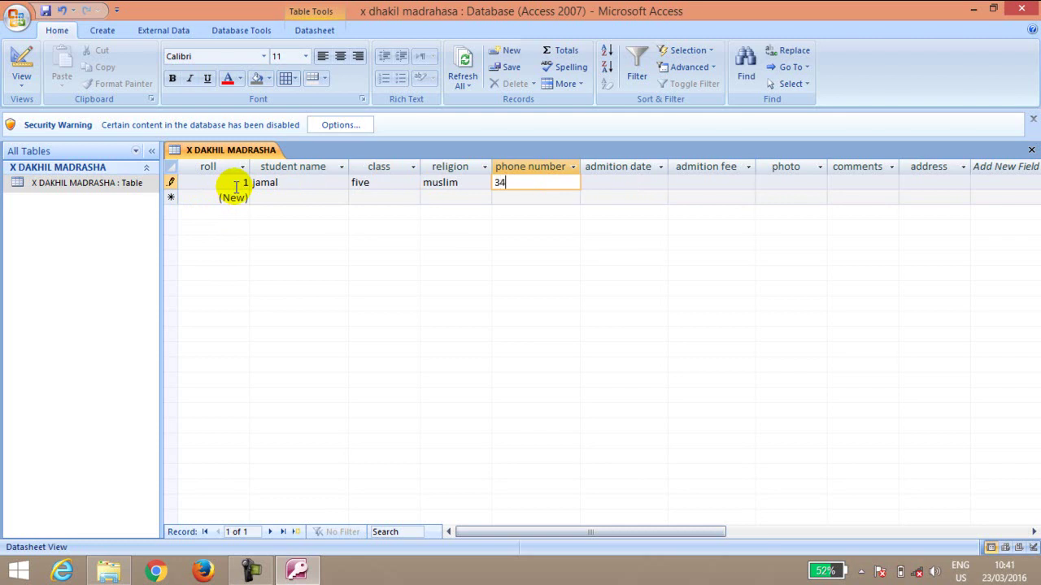
pyautogui.write('345888')
pyautogui.press('Tab')
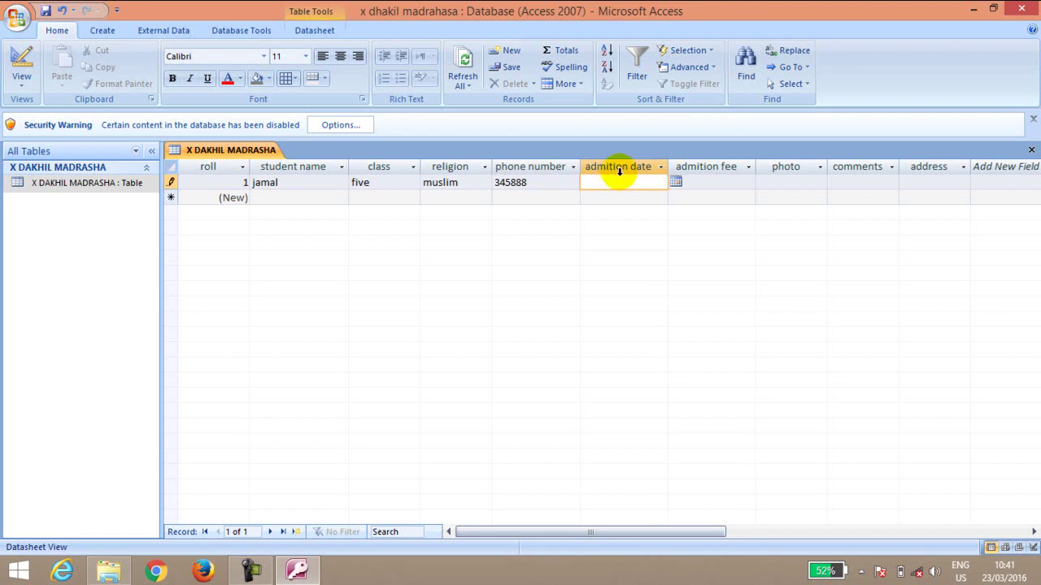
# Step: Set the first student's admition date to 23/02/2016 using the date picker
pyautogui.click(675, 183)
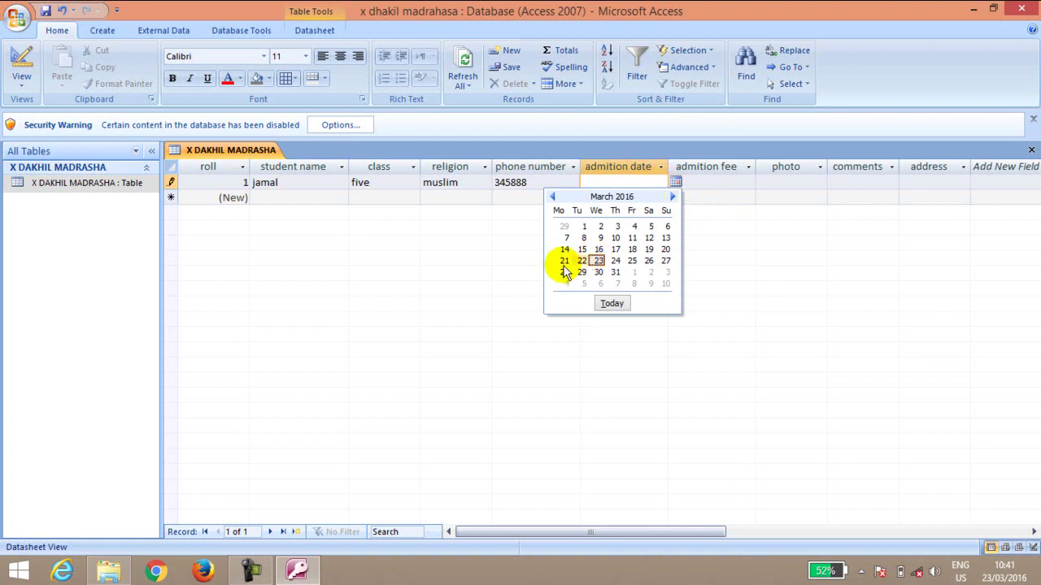
pyautogui.click(678, 182)
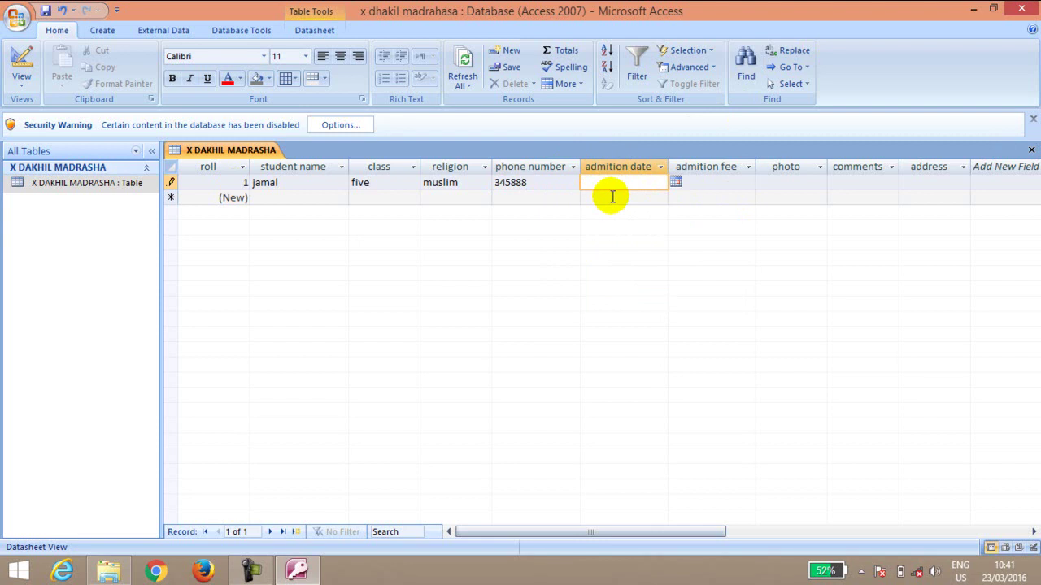
pyautogui.click(676, 183)
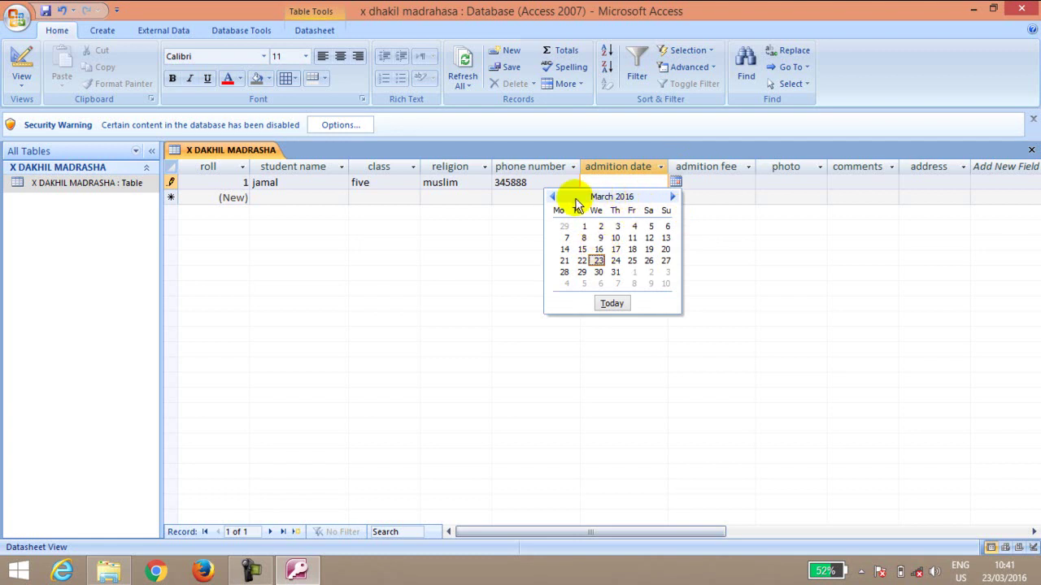
pyautogui.click(671, 197)
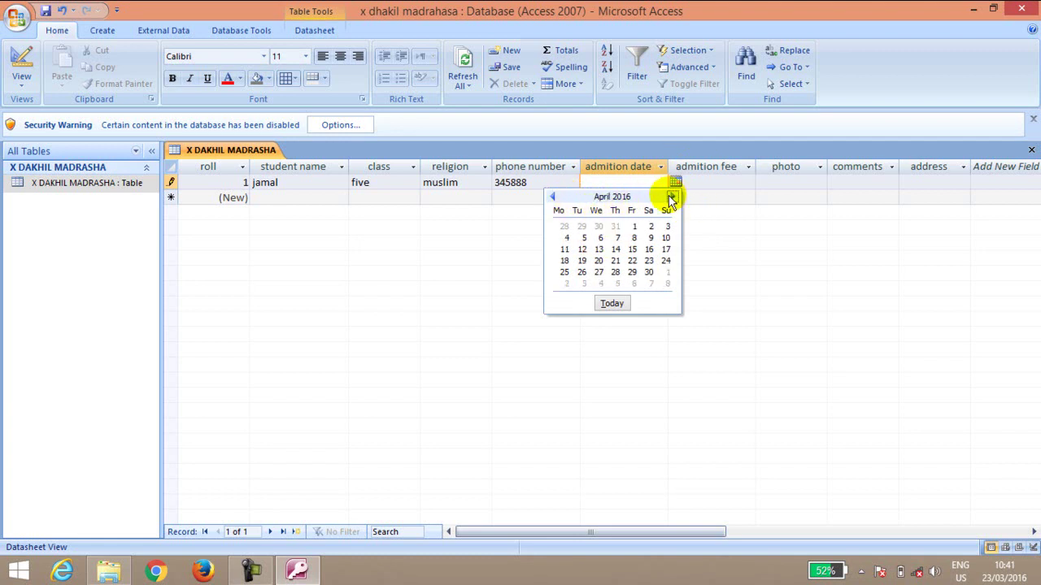
pyautogui.click(553, 197)
pyautogui.click(553, 197)
pyautogui.click(553, 198)
pyautogui.click(553, 198)
pyautogui.click(553, 198)
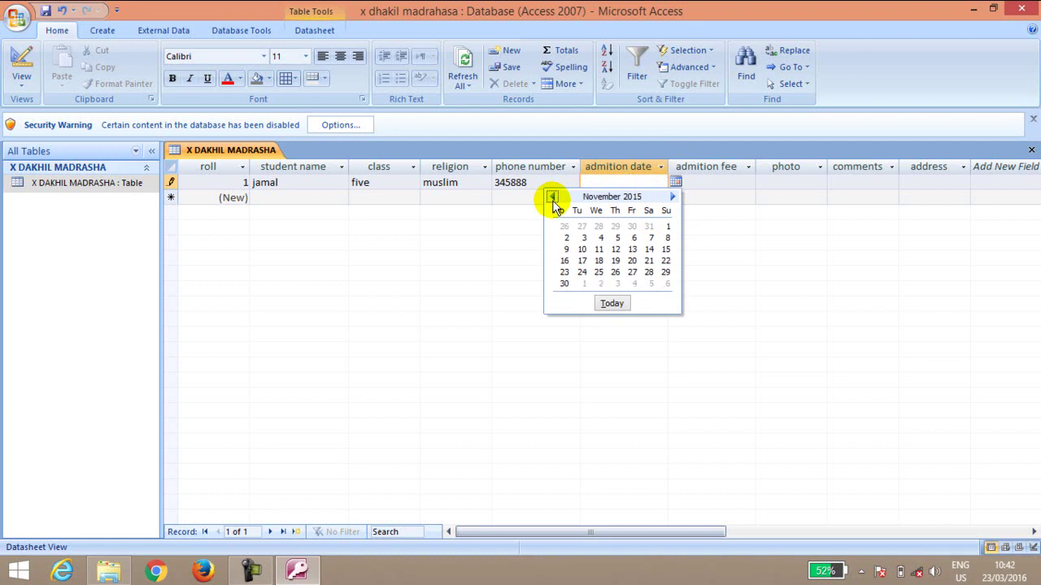
pyautogui.click(674, 197)
pyautogui.click(674, 198)
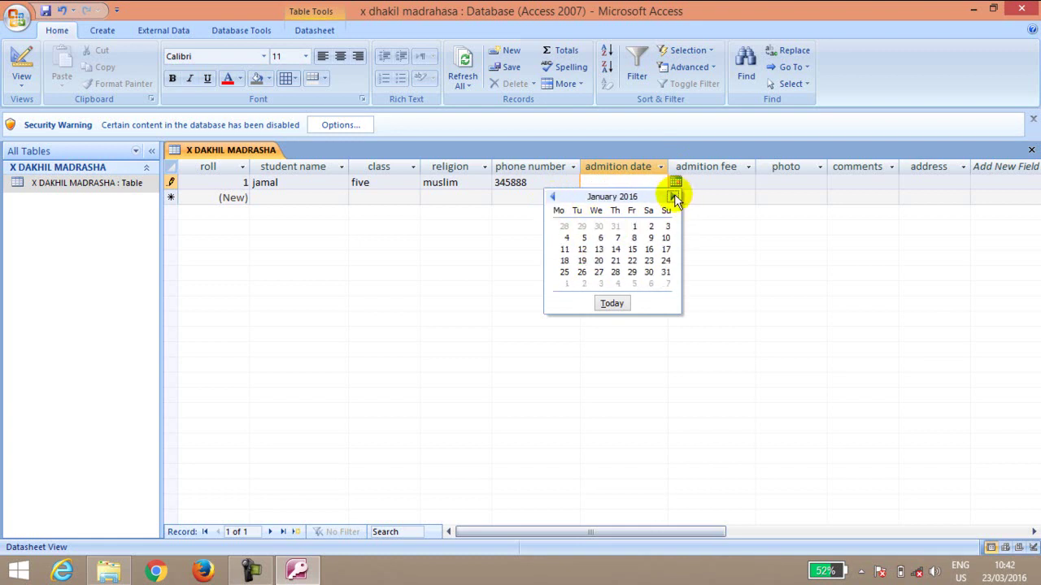
pyautogui.click(674, 198)
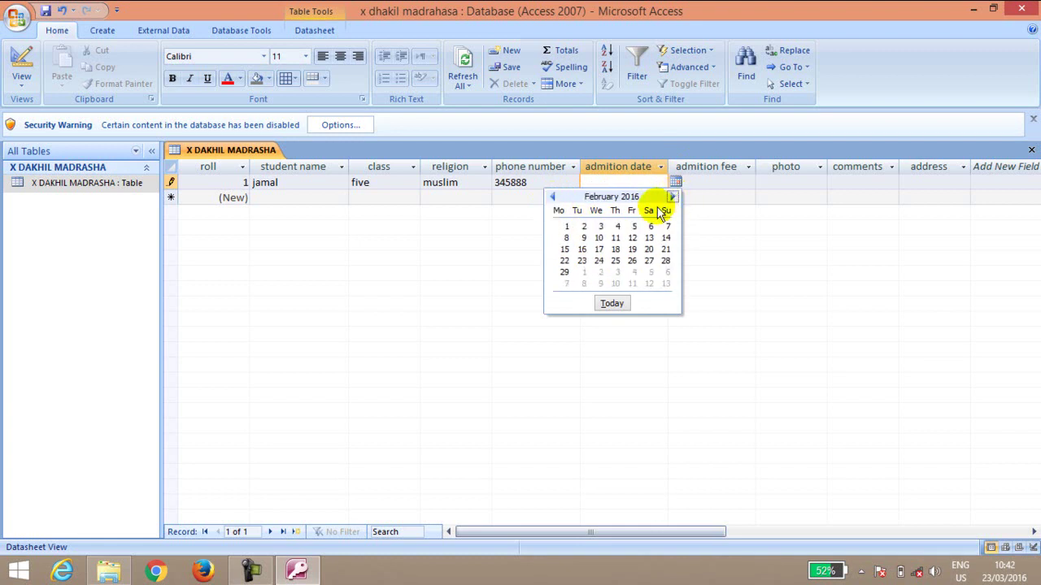
pyautogui.click(581, 260)
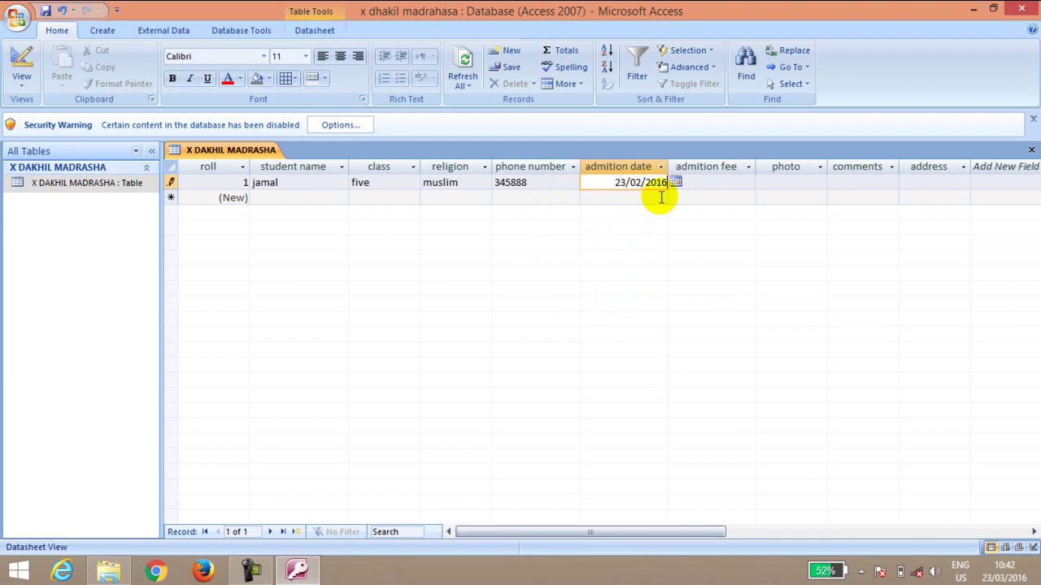
# Step: Set the first student's admition fee to 2000 and try to open the object in the photo cell
pyautogui.click(704, 183)
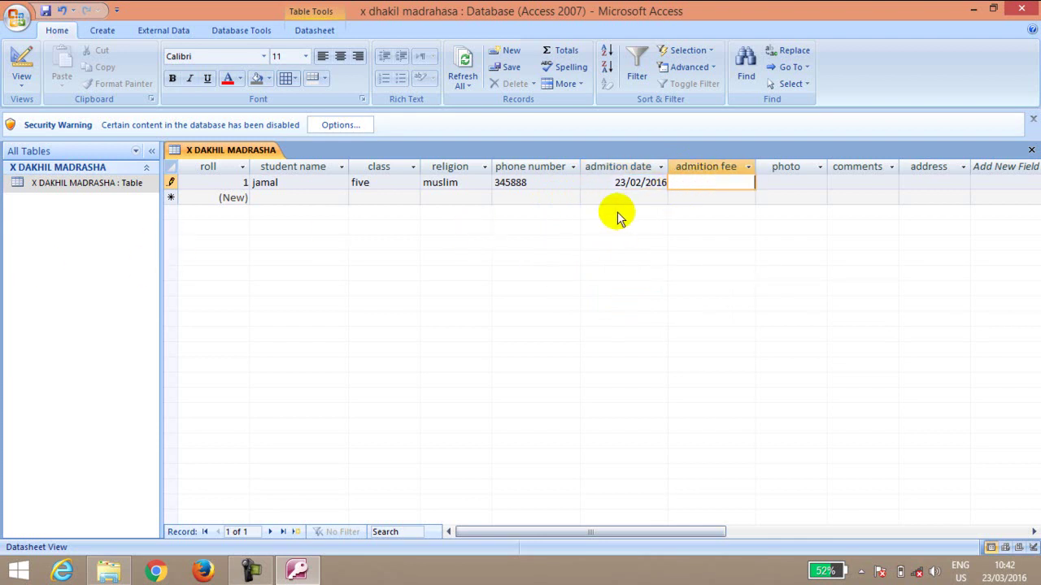
pyautogui.write('2000')
pyautogui.press('Tab')
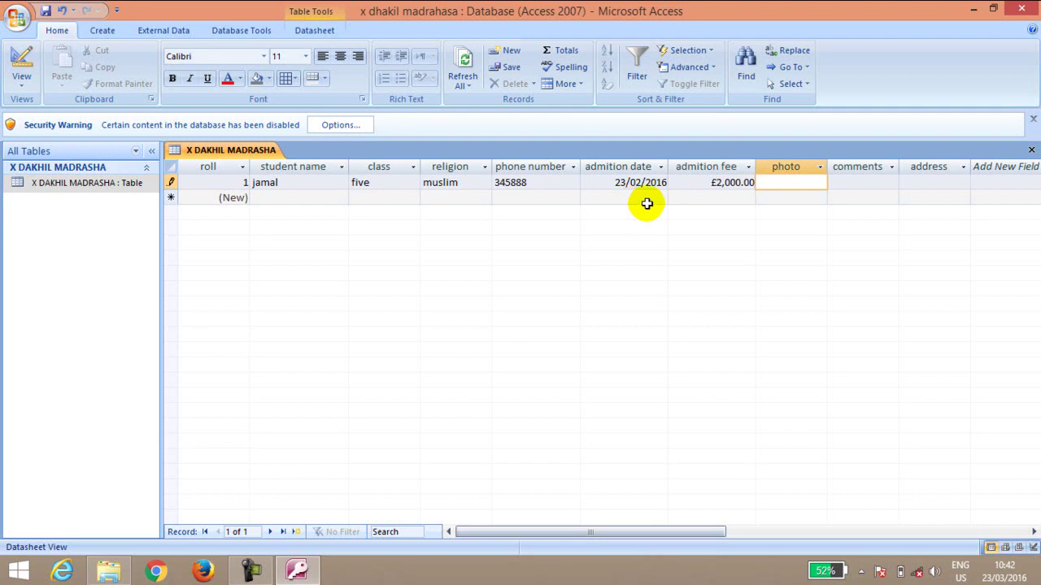
pyautogui.click(728, 186)
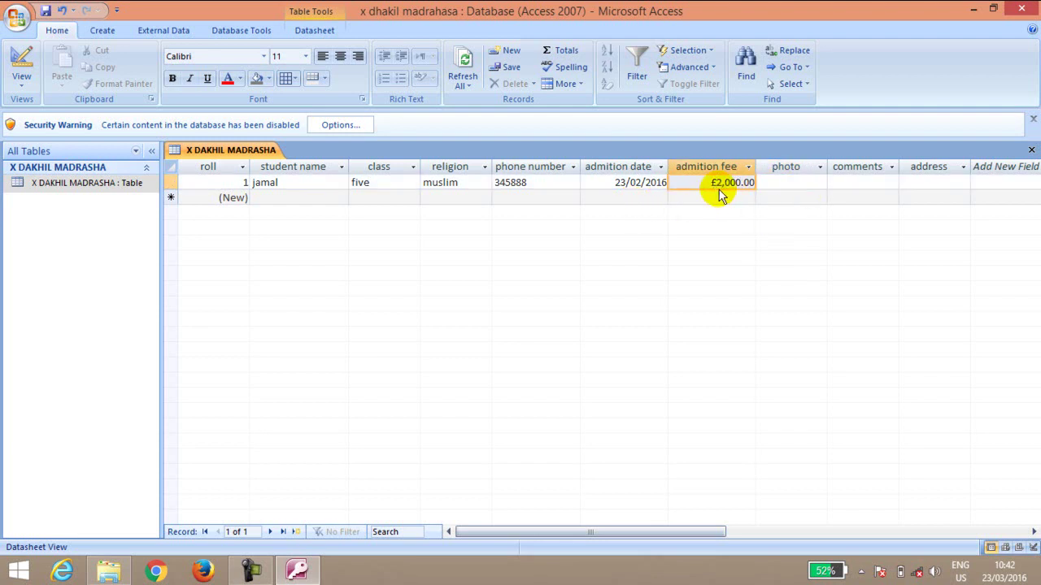
pyautogui.doubleClick(795, 182)
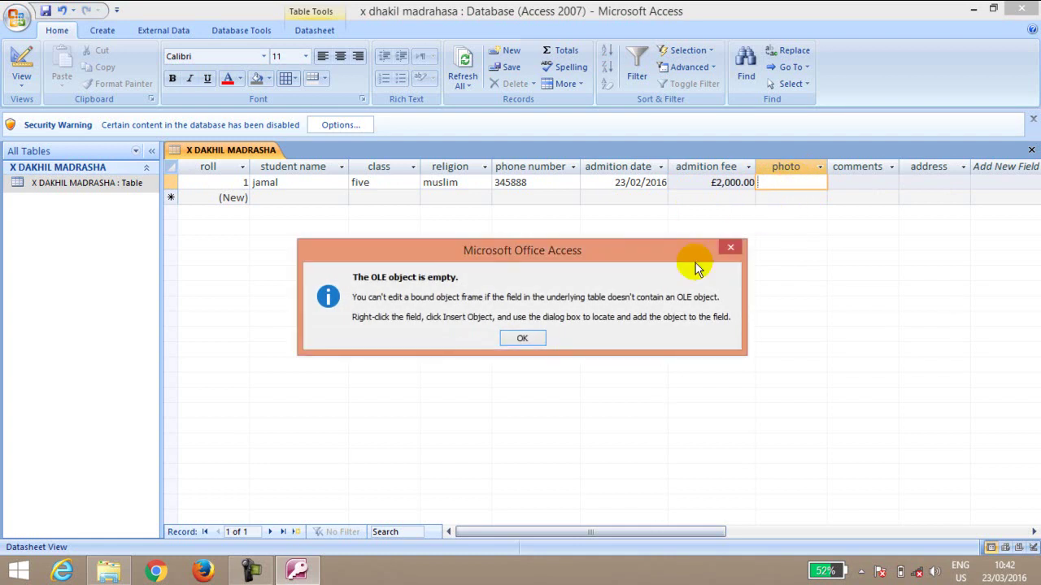
pyautogui.click(522, 338)
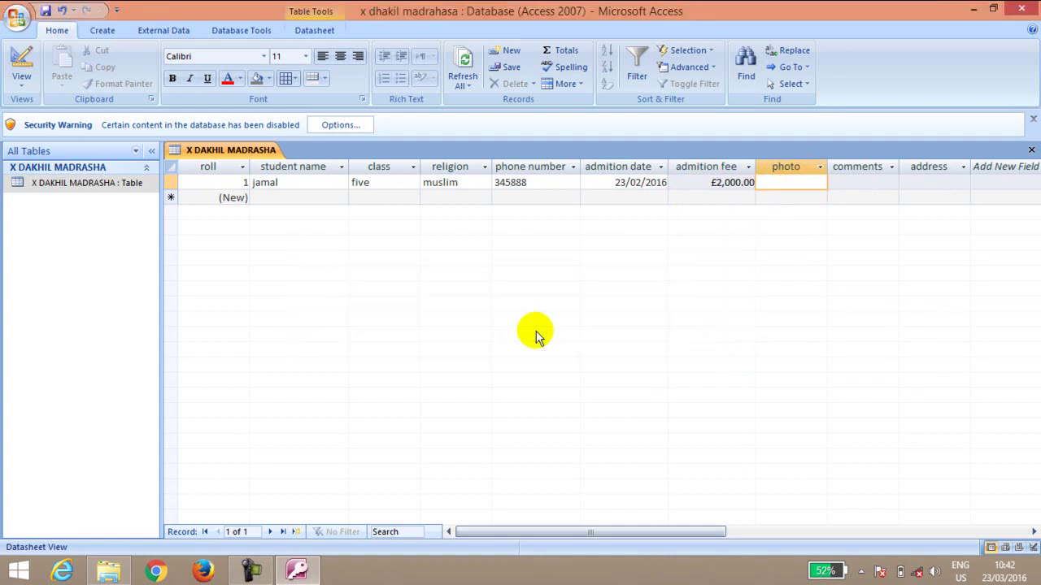
# Step: Enter the comment "valo chele" and the student's address, and commit the first record
pyautogui.click(855, 181)
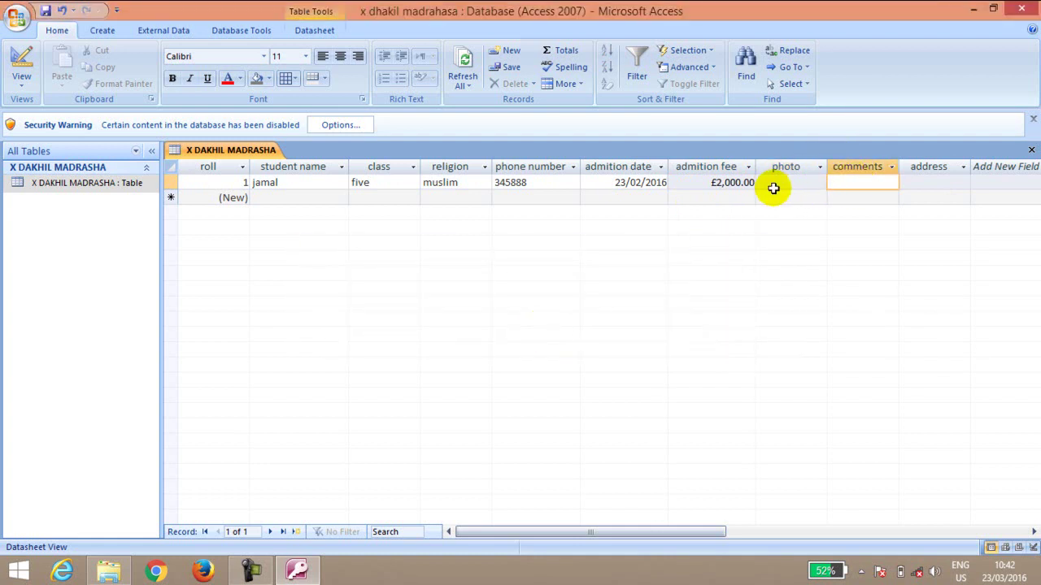
pyautogui.write('valo chele')
pyautogui.click(925, 182)
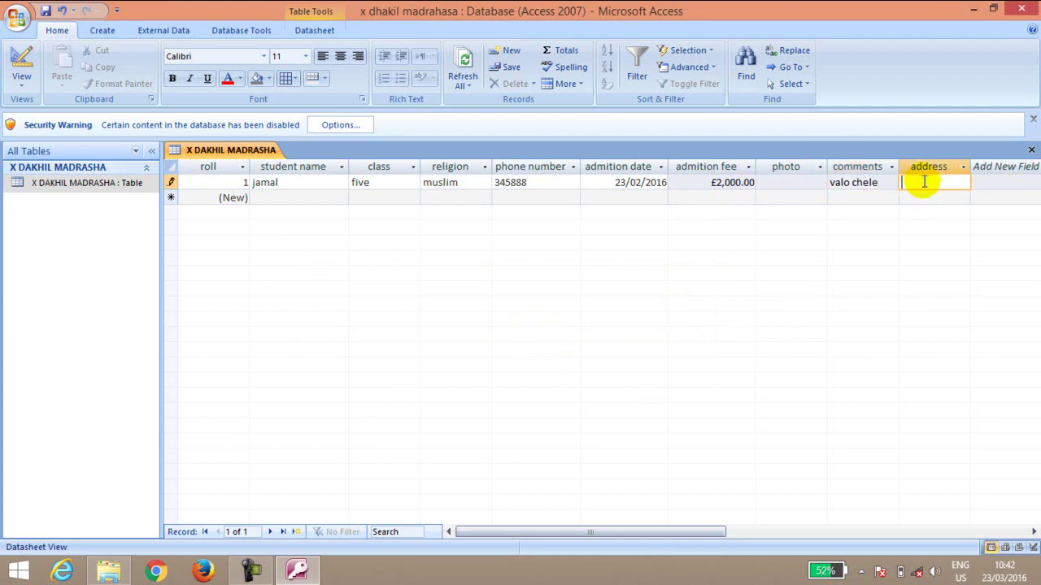
pyautogui.write('chittagong')
pyautogui.click(1006, 198)
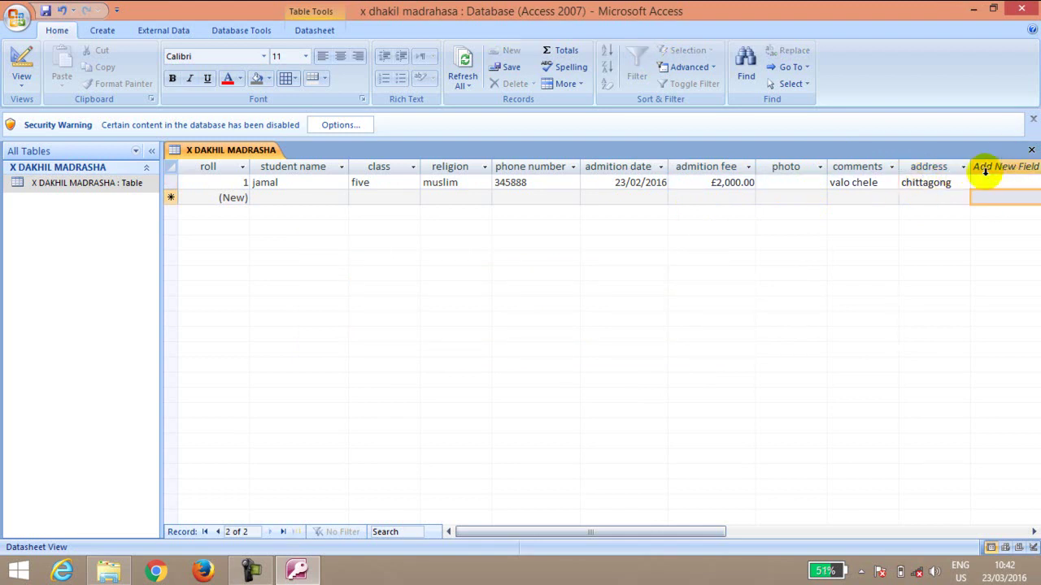
pyautogui.click(943, 183)
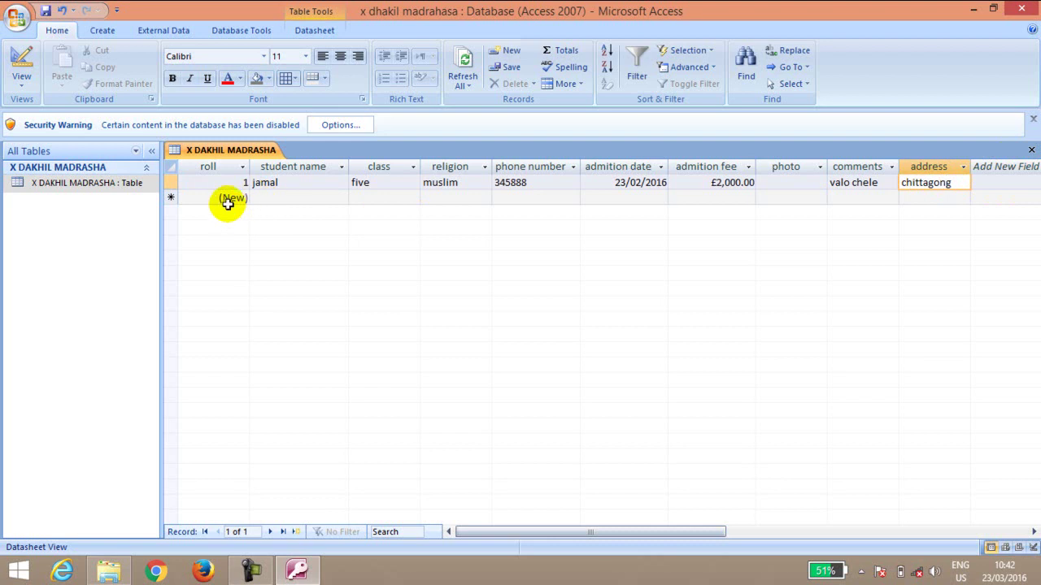
# Step: Try the name soijfoid for the new field after address and clear the heading again
pyautogui.click(992, 182)
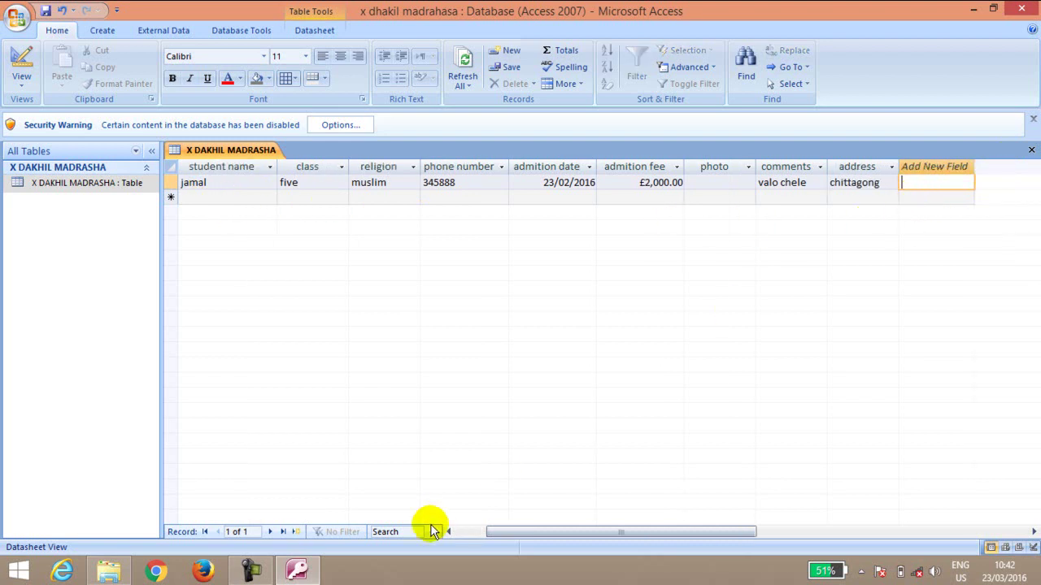
pyautogui.moveTo(529, 532); pyautogui.dragTo(395, 546)
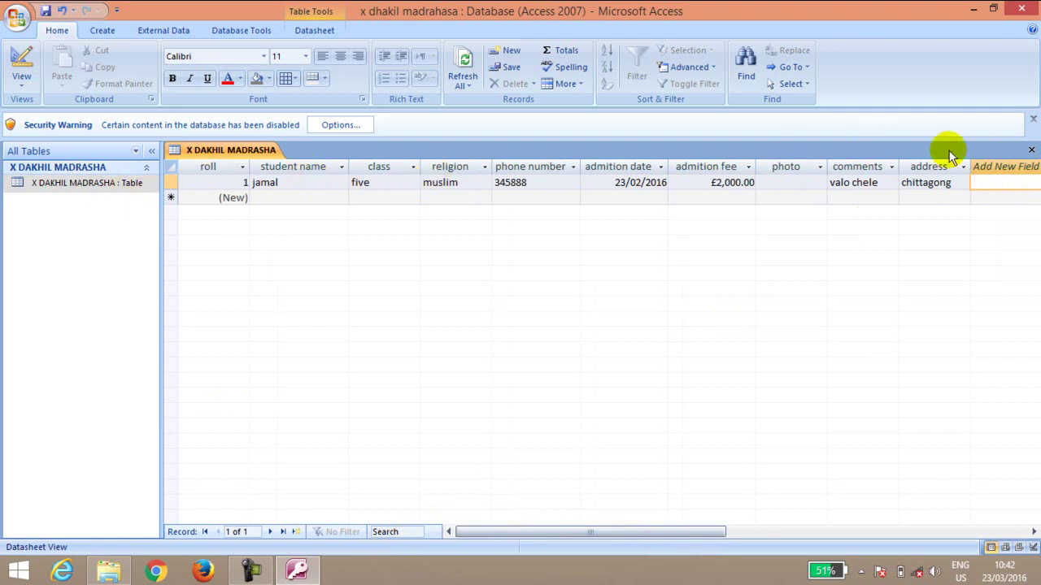
pyautogui.click(1008, 169)
pyautogui.doubleClick(1008, 168)
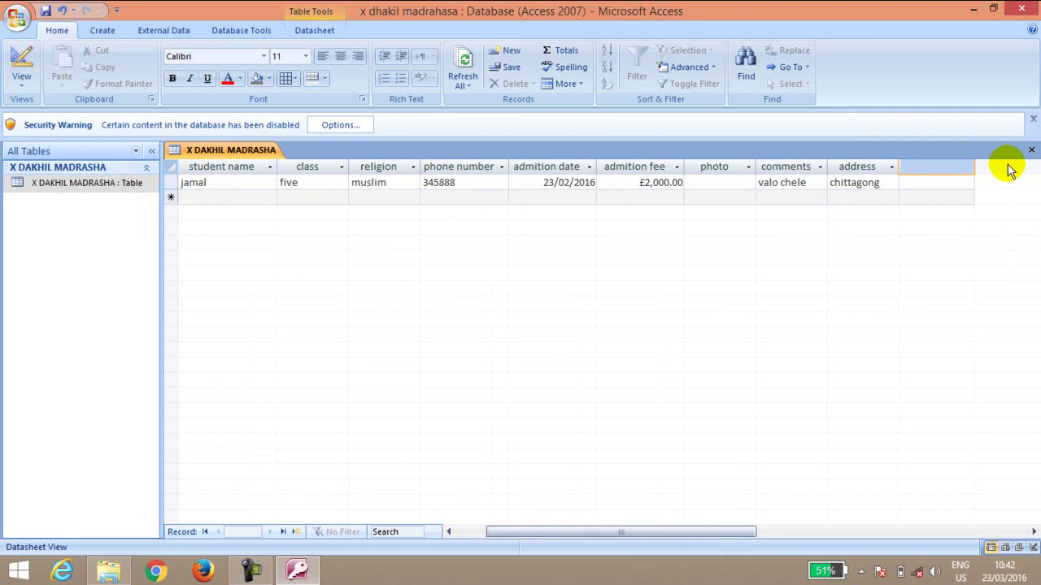
pyautogui.write('soijfoid')
pyautogui.press('BackSpace')
pyautogui.press('BackSpace')
pyautogui.press('BackSpace')
pyautogui.press('BackSpace')
pyautogui.press('BackSpace')
pyautogui.press('BackSpace')
pyautogui.press('BackSpace')
pyautogui.press('BackSpace')
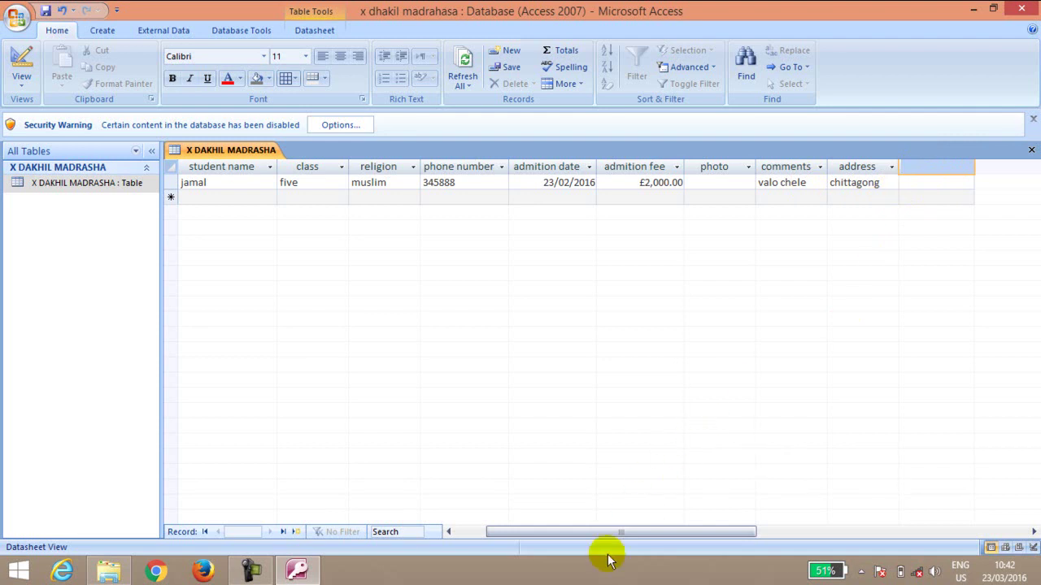
pyautogui.moveTo(623, 535); pyautogui.dragTo(500, 533)
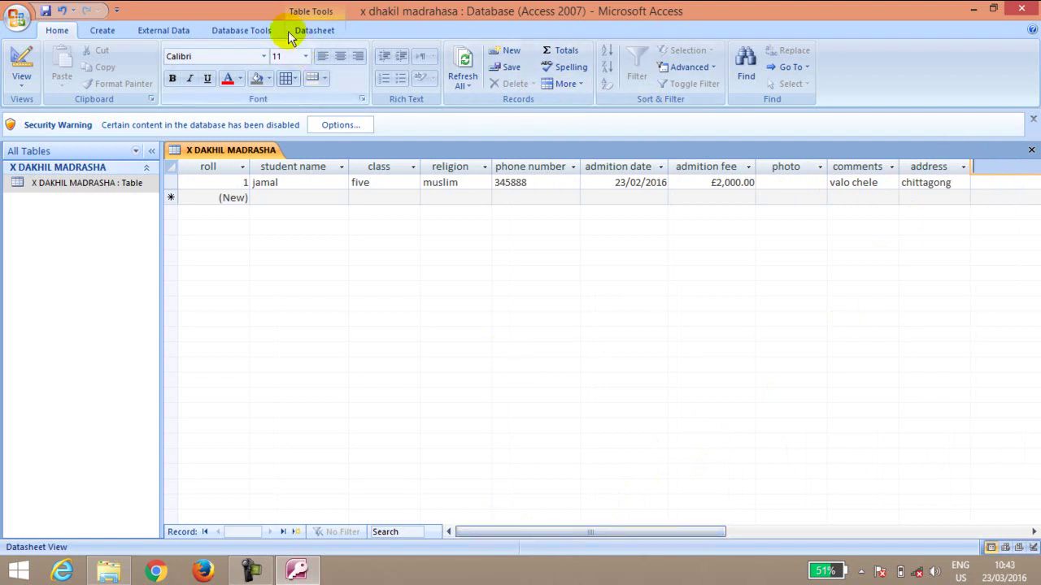
# Step: Dismiss the invalid field name message and name the new field after address fff
pyautogui.click(103, 32)
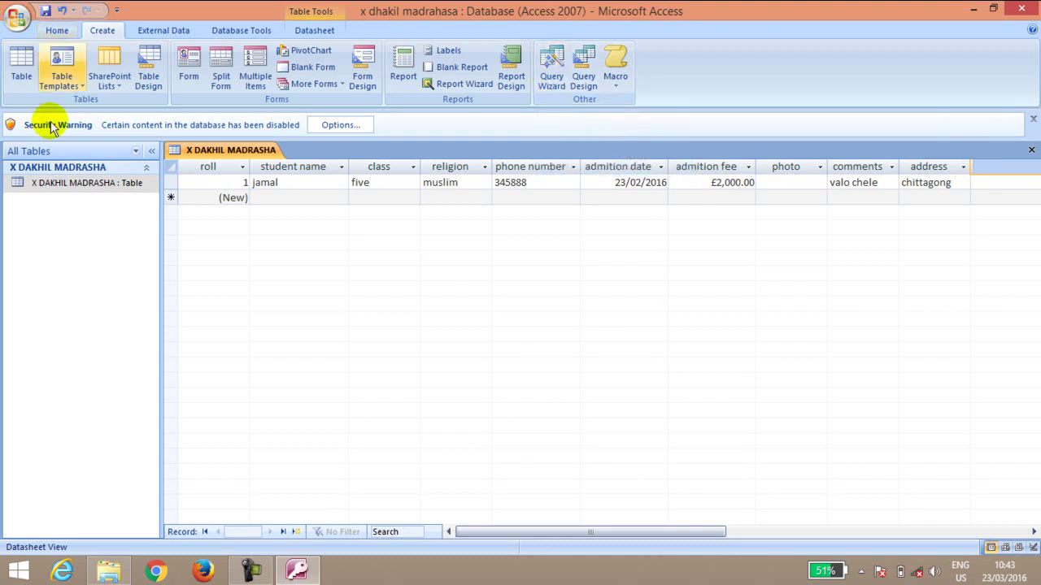
pyautogui.click(101, 188)
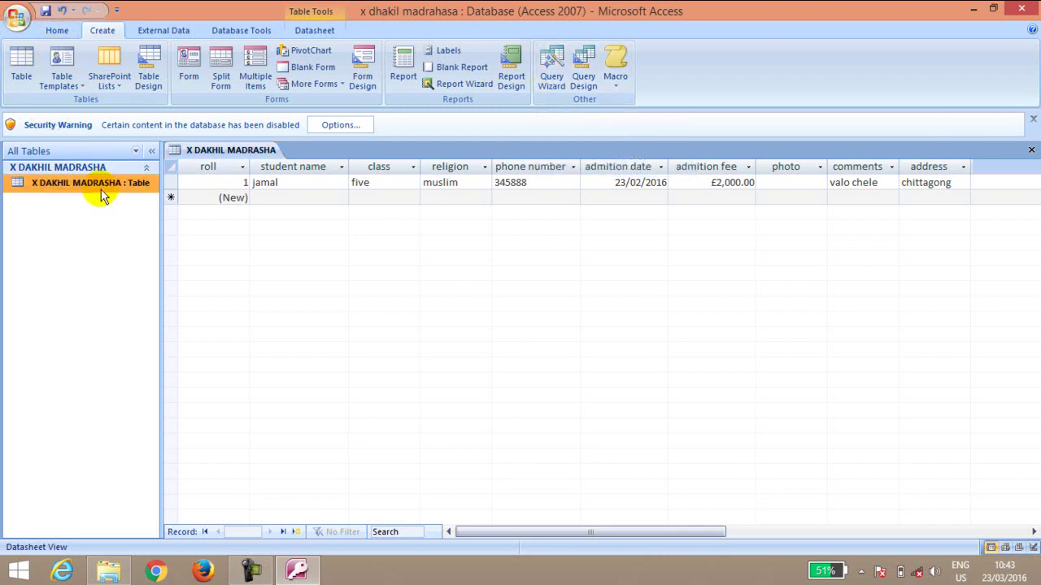
pyautogui.click(291, 199)
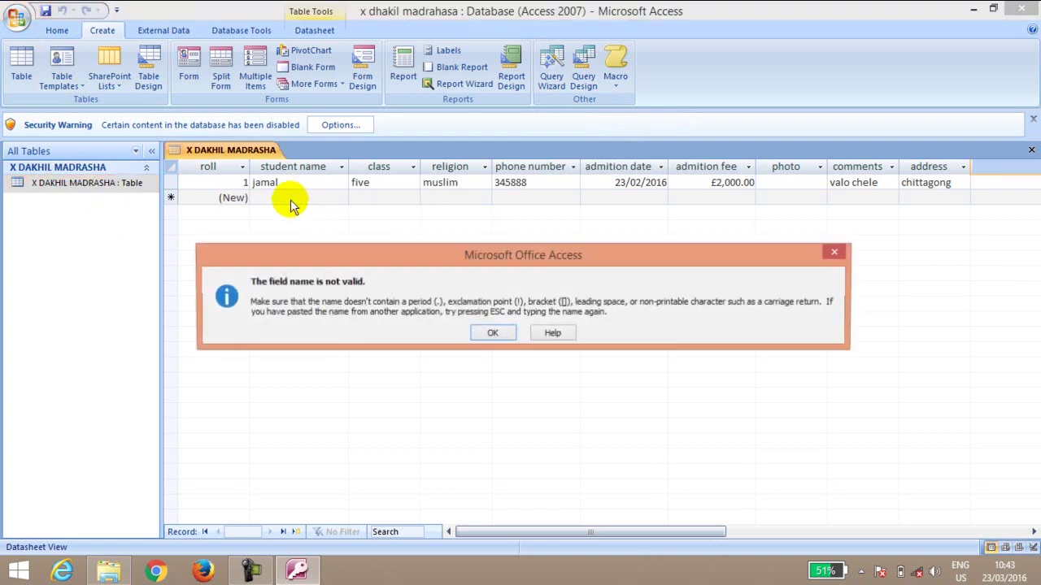
pyautogui.click(844, 252)
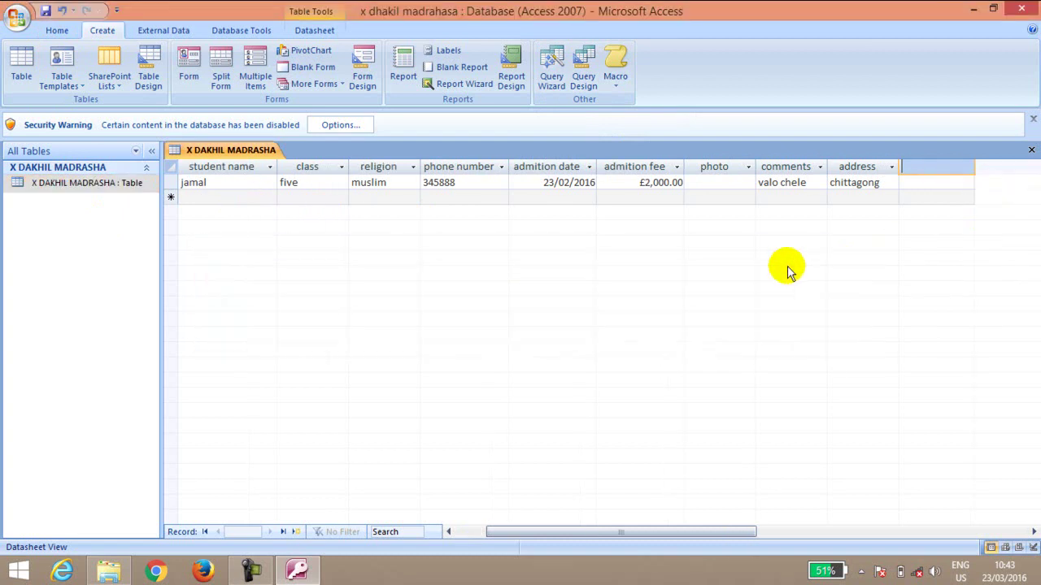
pyautogui.write('fff')
pyautogui.click(935, 197)
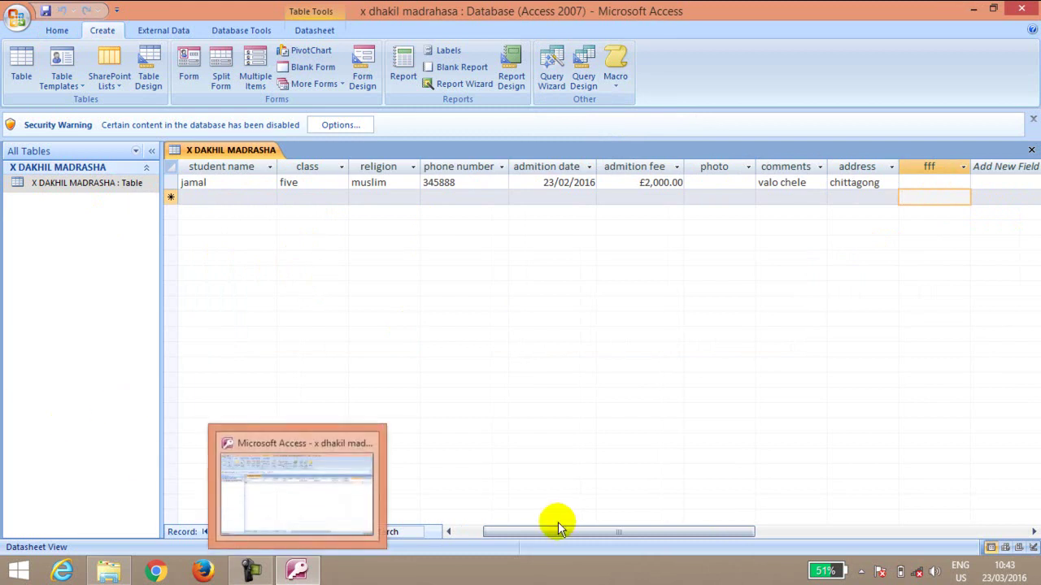
# Step: Start the second record with the student's name, class four, religion muslim and the phone number
pyautogui.moveTo(546, 532); pyautogui.dragTo(518, 533)
pyautogui.click(229, 197)
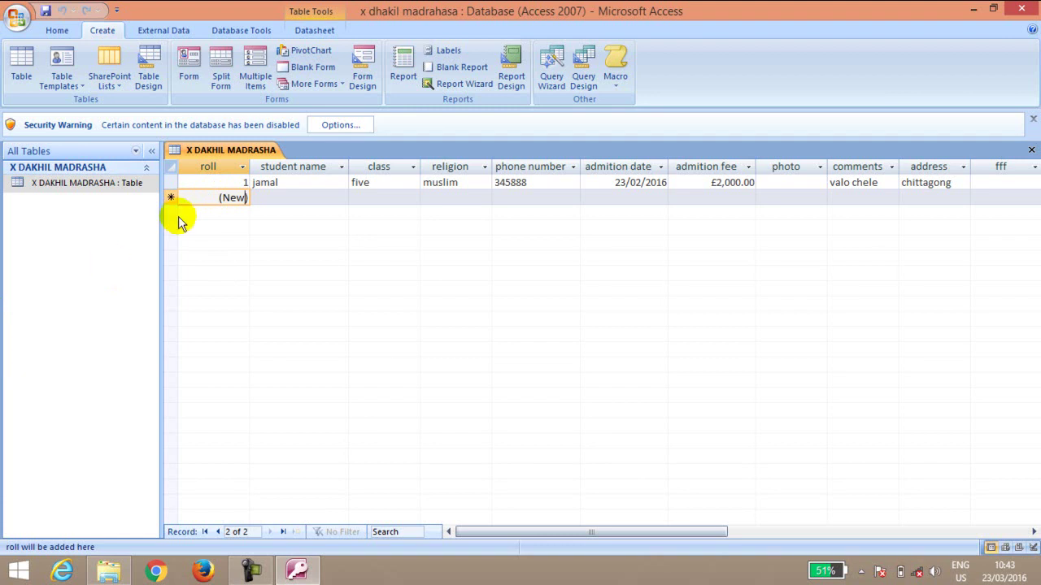
pyautogui.press('Tab')
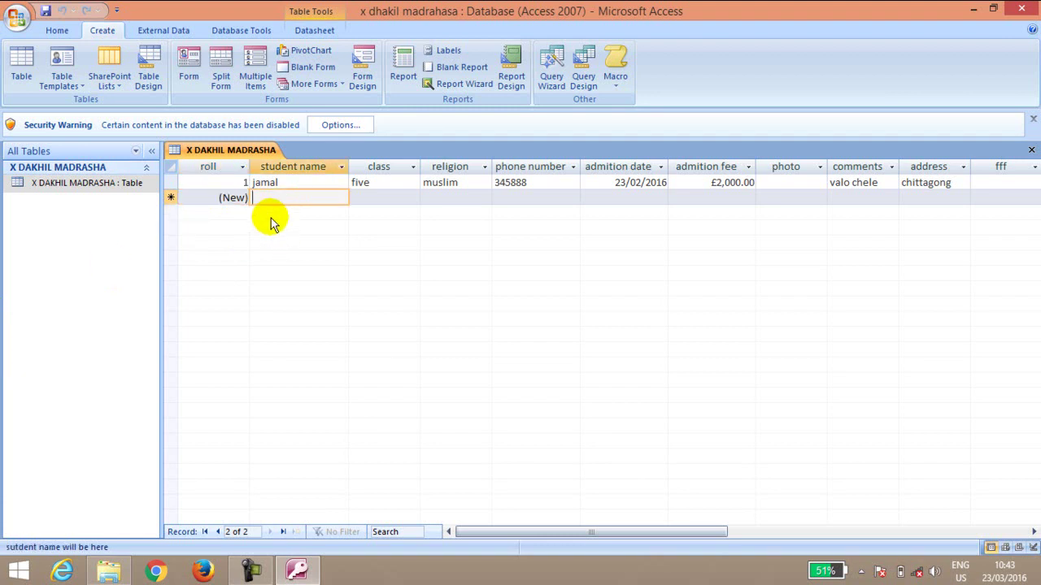
pyautogui.write('kamal')
pyautogui.press('Tab')
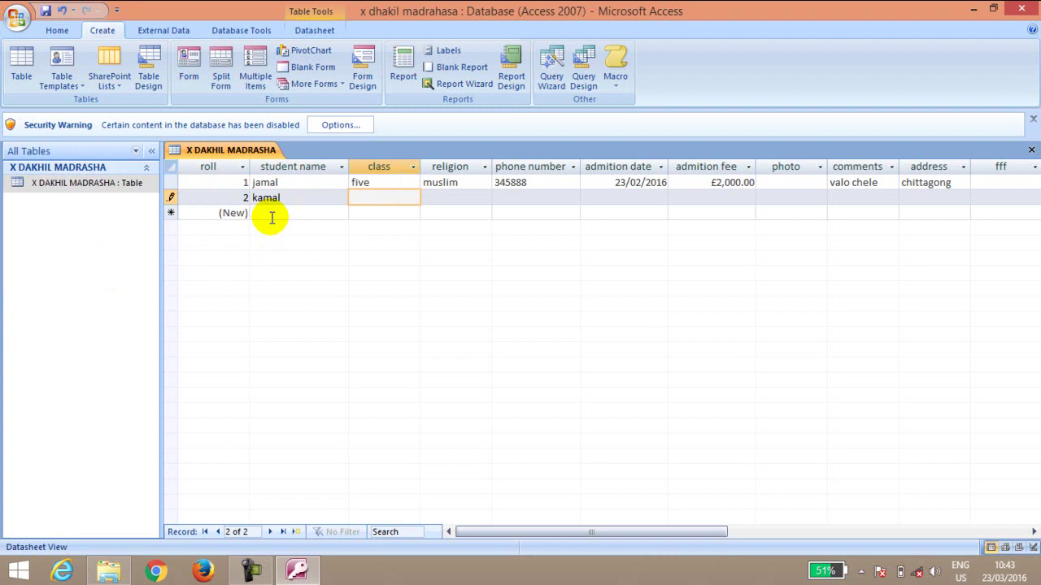
pyautogui.write('four')
pyautogui.press('Tab')
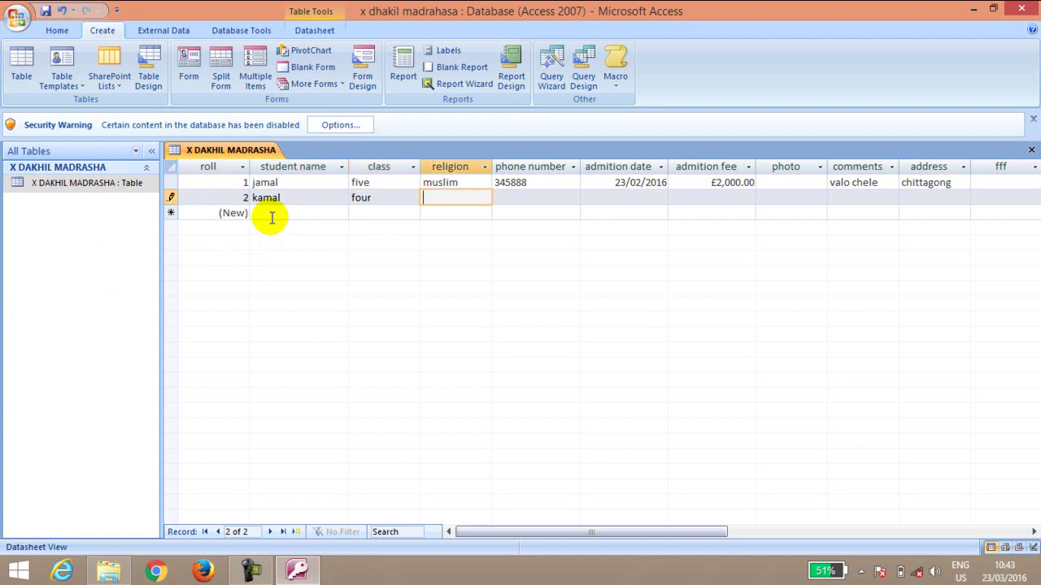
pyautogui.write('muslim')
pyautogui.press('Tab')
pyautogui.write('333090')
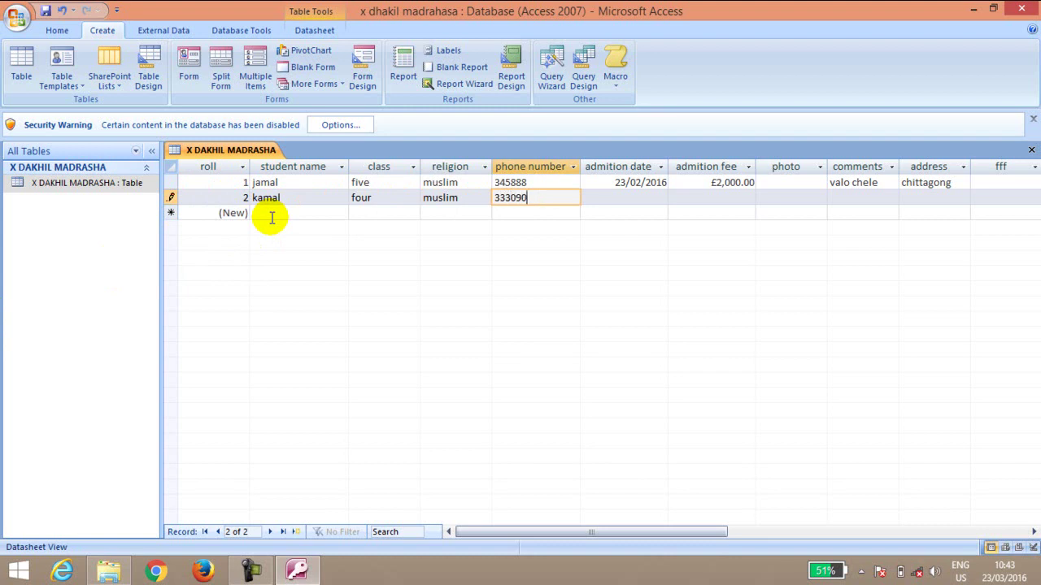
pyautogui.press('Tab')
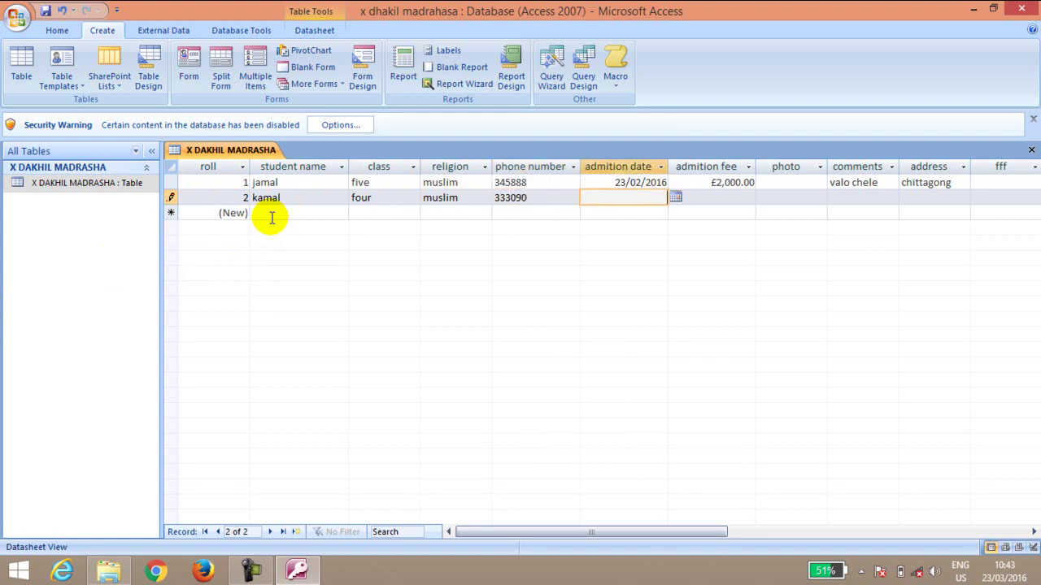
# Step: Set the second student's admition date to 04/03/2016 and the admition fee to 3,000
pyautogui.click(676, 198)
pyautogui.click(634, 243)
pyautogui.click(732, 199)
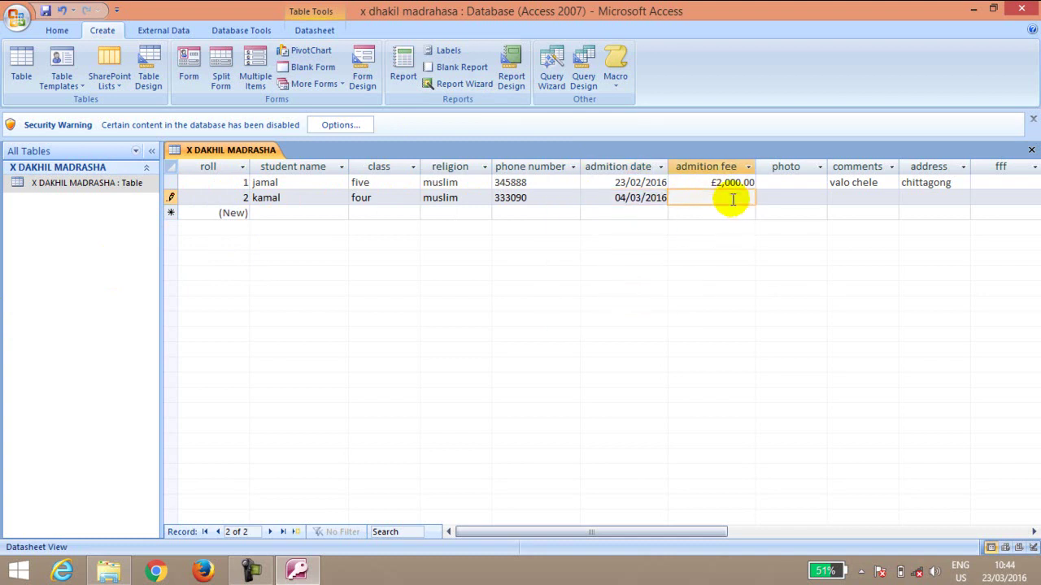
pyautogui.write('3,000')
pyautogui.press('Tab')
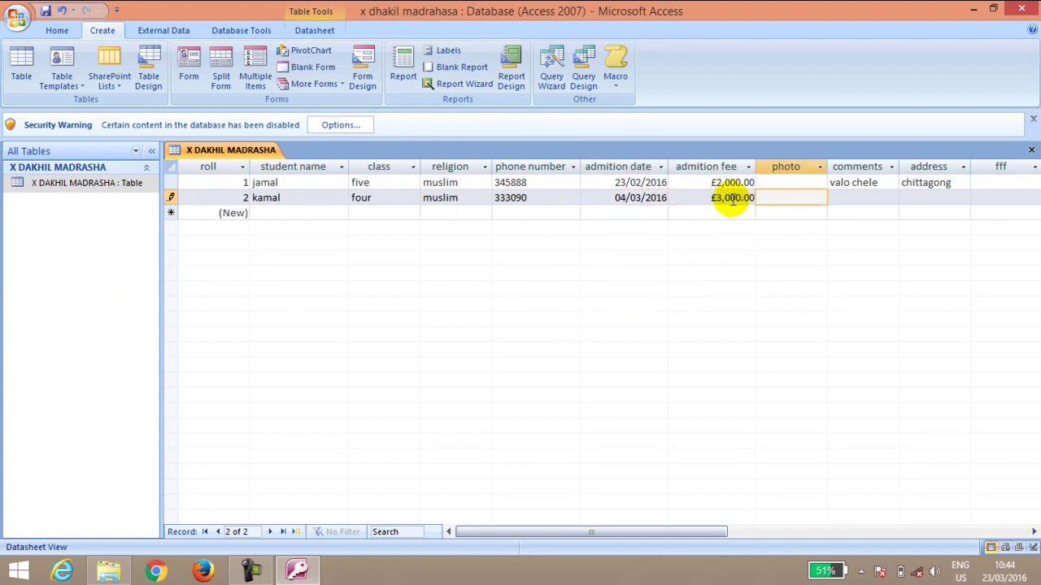
# Step: Leave the second student's photo empty and enter the comment "motamoti" and the student's address
pyautogui.press('Tab')
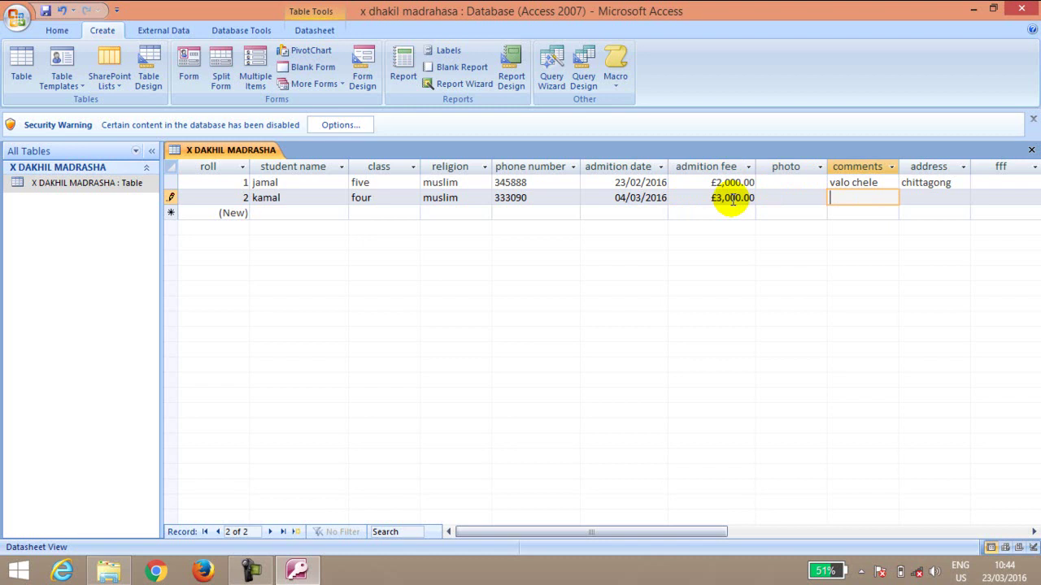
pyautogui.write('motamoti')
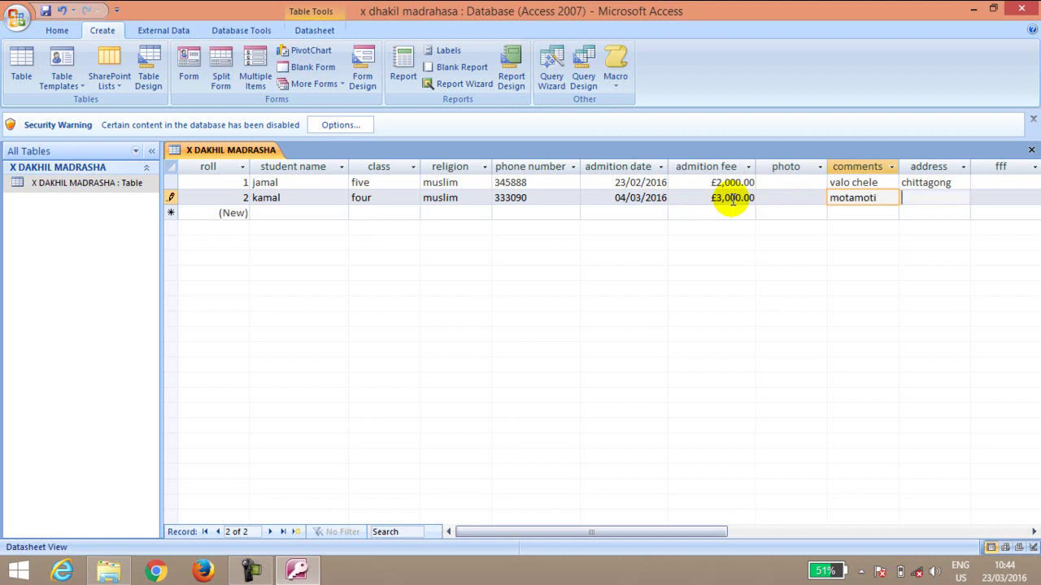
pyautogui.press('Tab')
pyautogui.write('dhala')
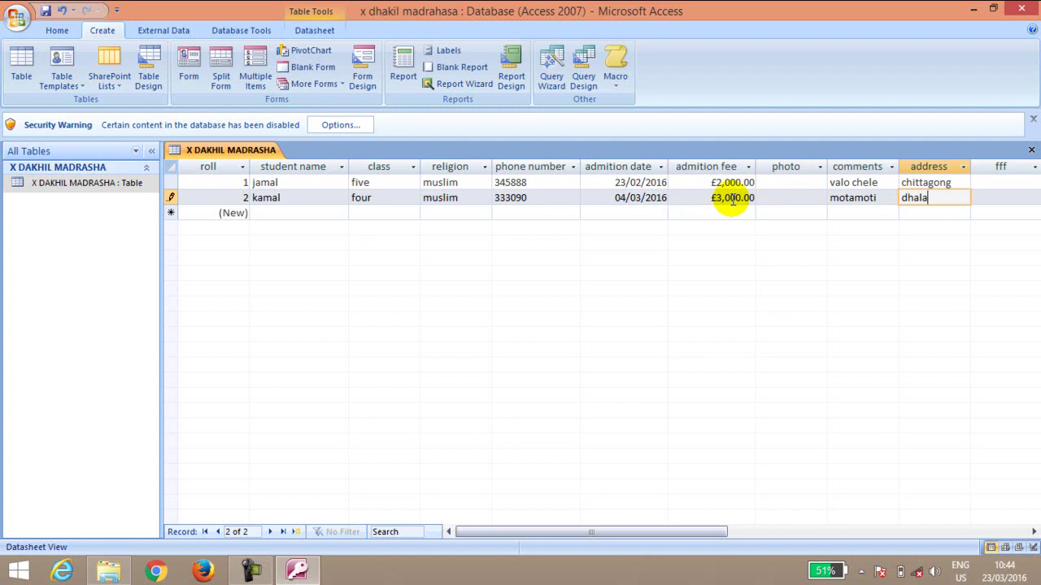
pyautogui.press('BackSpace')
pyautogui.press('BackSpace')
pyautogui.write('ka')
# Step: Begin the third record with the student's name, class three, religion muslim and the phone number
pyautogui.click(217, 216)
pyautogui.click(327, 215)
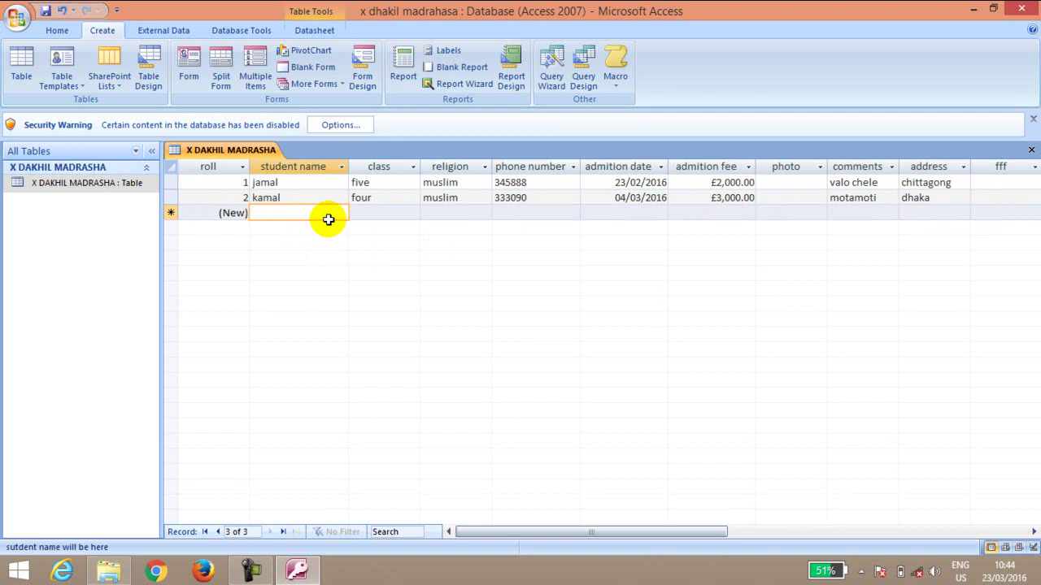
pyautogui.write('korim')
pyautogui.press('Tab')
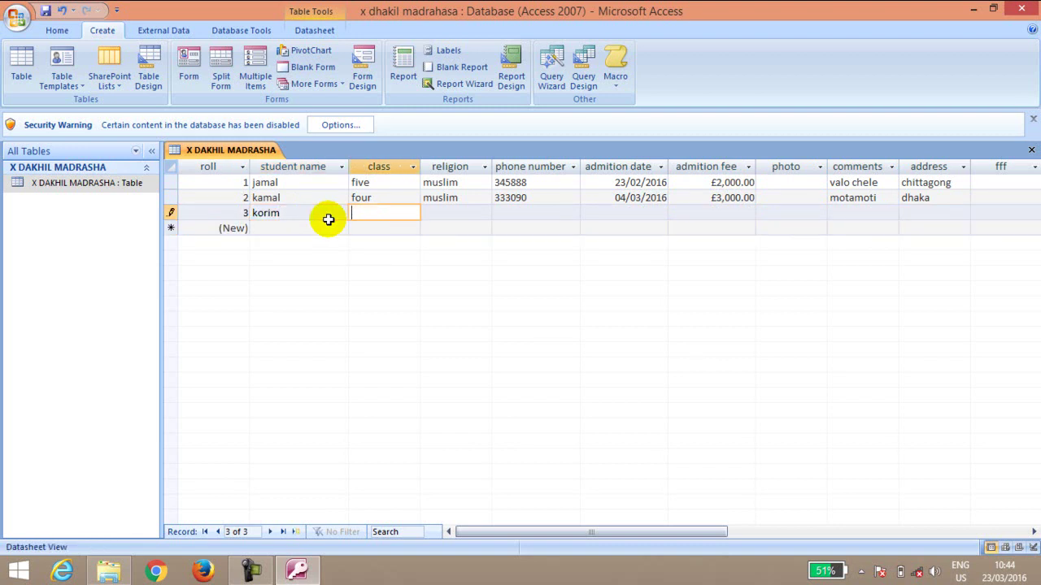
pyautogui.write('three')
pyautogui.press('Tab')
pyautogui.write('m')
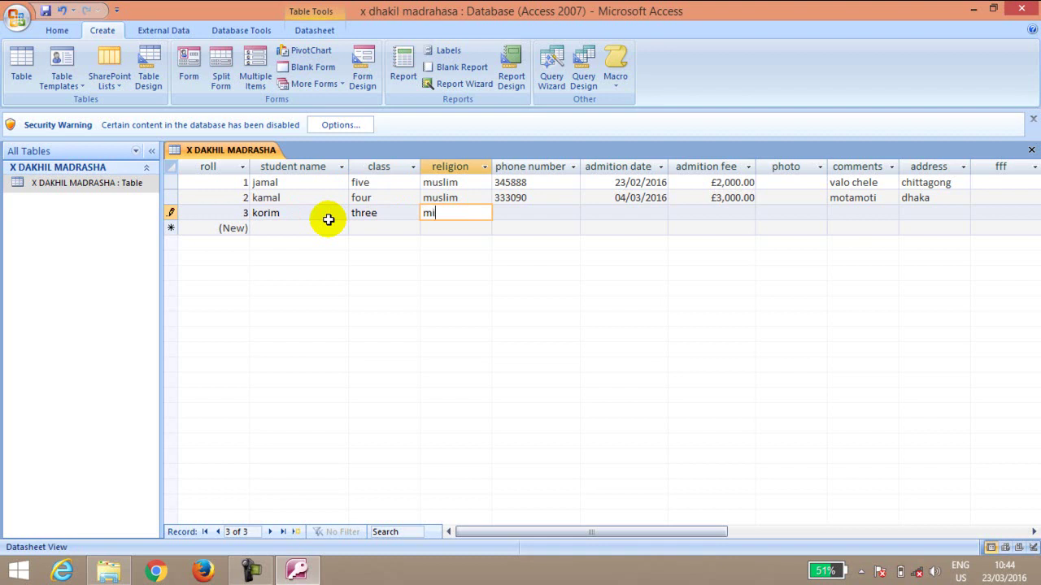
pyautogui.write('uslim')
pyautogui.press('Tab')
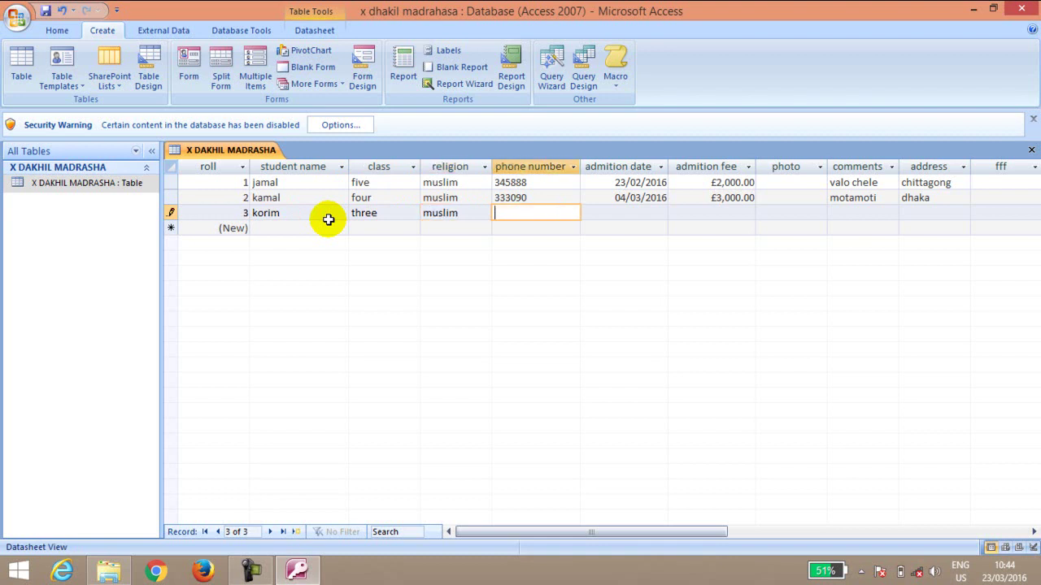
pyautogui.write('23232')
pyautogui.press('Tab')
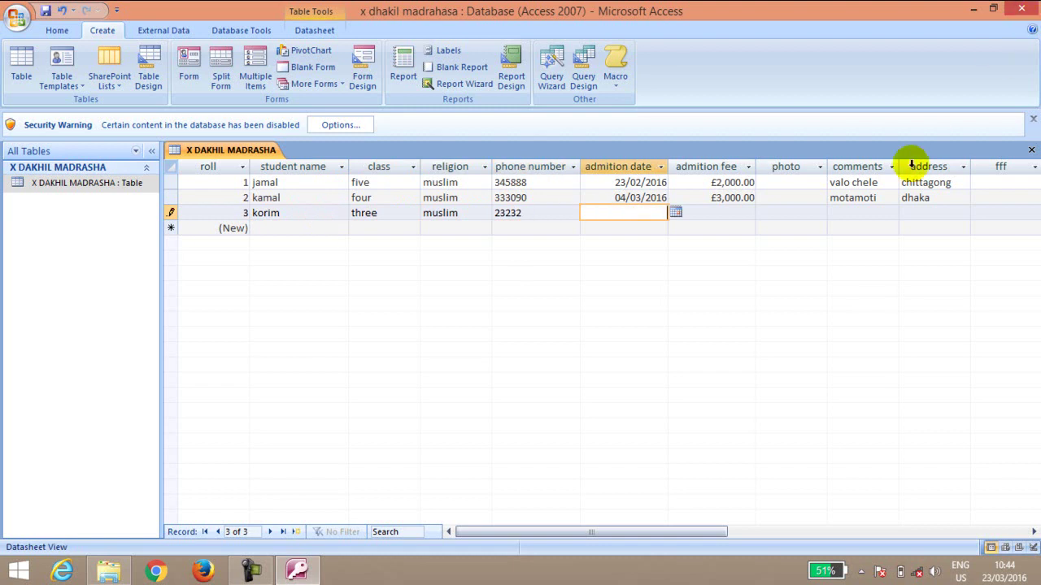
# Step: Set the third student's admition date to 05/03/2016 and the admition fee to 33
pyautogui.click(676, 213)
pyautogui.click(643, 254)
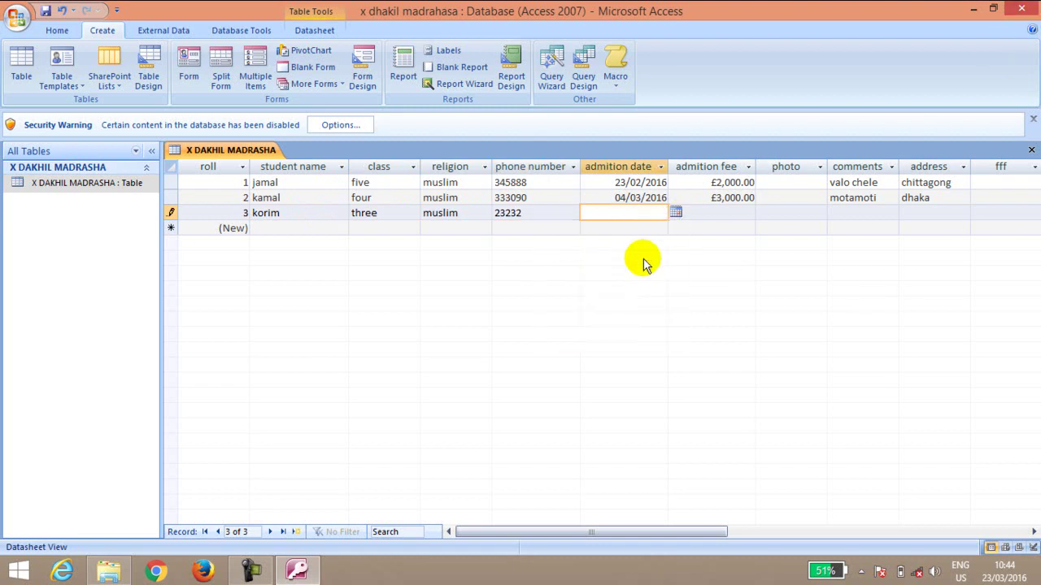
pyautogui.click(731, 213)
pyautogui.write('33')
pyautogui.press('Tab')
pyautogui.click(862, 213)
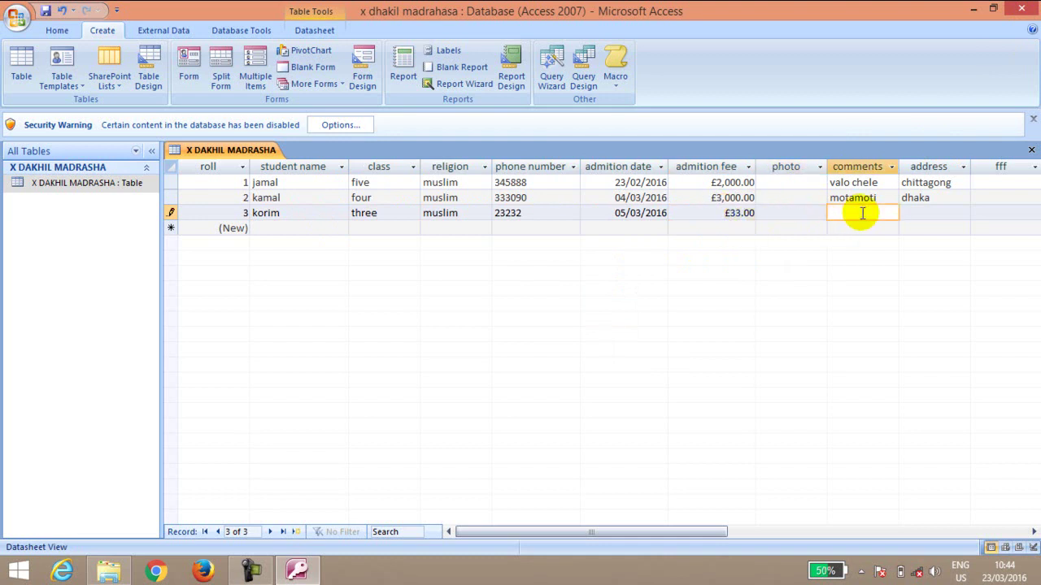
pyautogui.write('karap')
pyautogui.press('BackSpace')
pyautogui.press('BackSpace')
pyautogui.press('BackSpace')
pyautogui.press('BackSpace')
pyautogui.press('BackSpace')
pyautogui.write('kob')
pyautogui.press('BackSpace')
pyautogui.press('BackSpace')
# Step: Enter the comment "valo chele" and the address for the third student
pyautogui.write('valo chele')
pyautogui.press('Tab')
pyautogui.write('ko')
pyautogui.press('BackSpace')
pyautogui.press('BackSpace')
pyautogui.write('chittagon')
pyautogui.press('Tab')
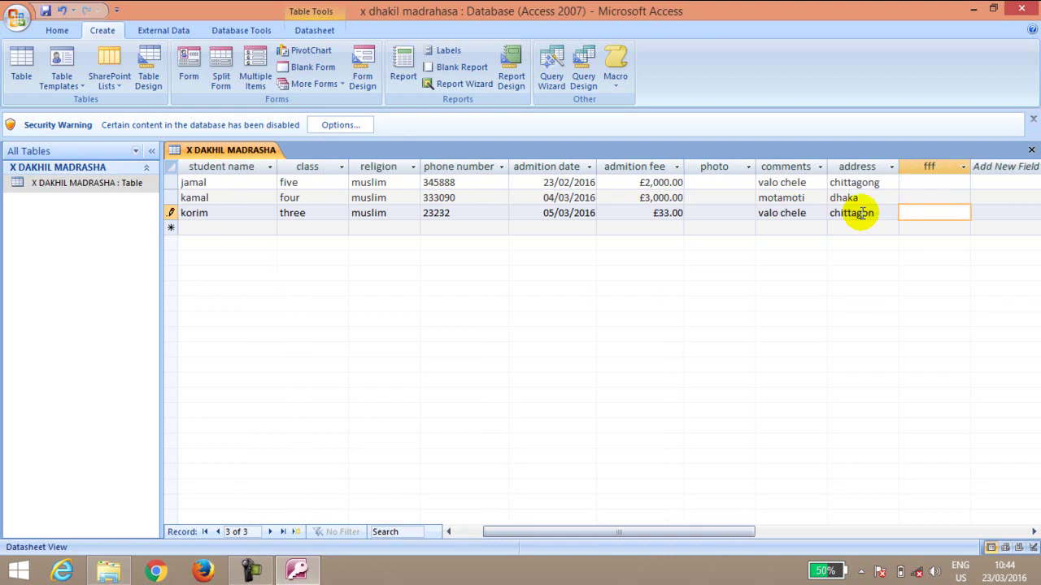
# Step: Begin the fourth record with the student's name and class five
pyautogui.moveTo(588, 530); pyautogui.dragTo(442, 535)
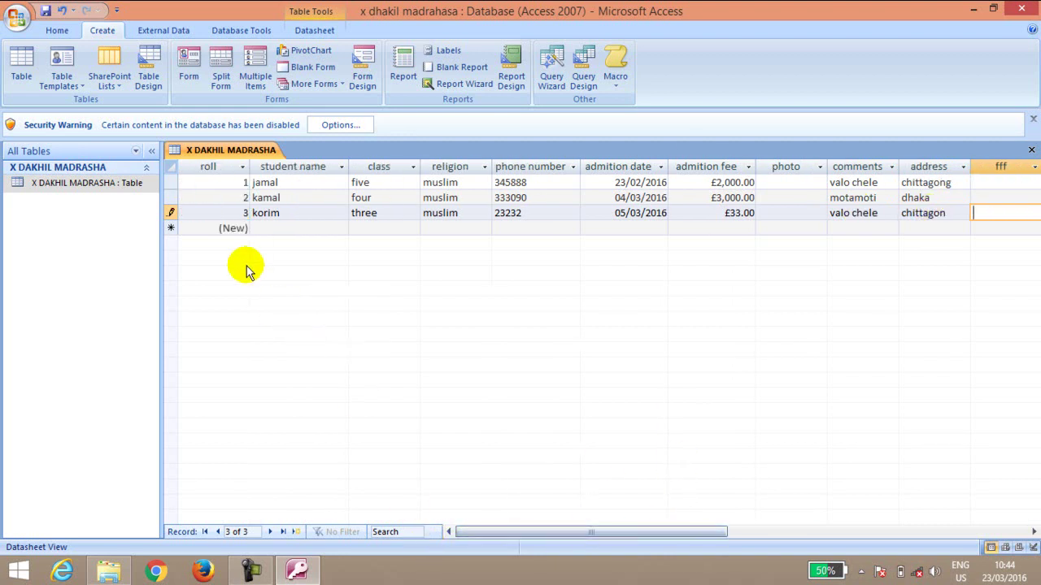
pyautogui.click(227, 228)
pyautogui.press('Tab')
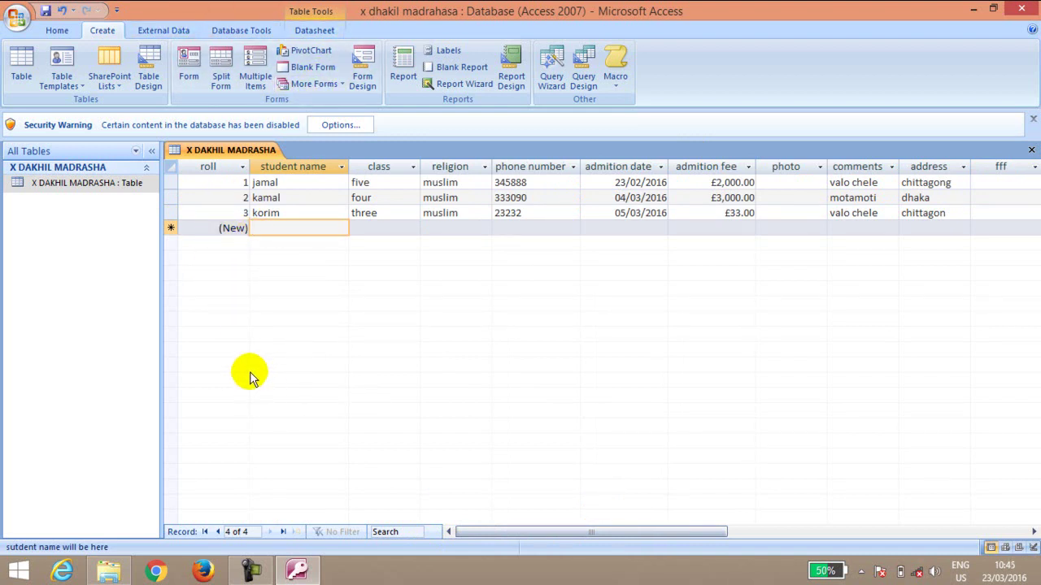
pyautogui.write('r')
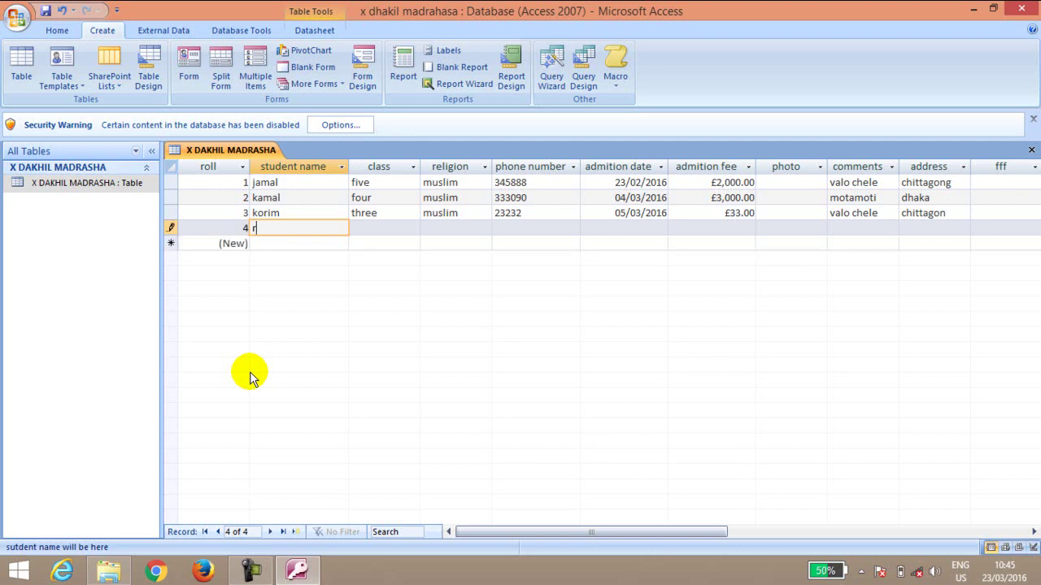
pyautogui.write('obi')
pyautogui.press('Tab')
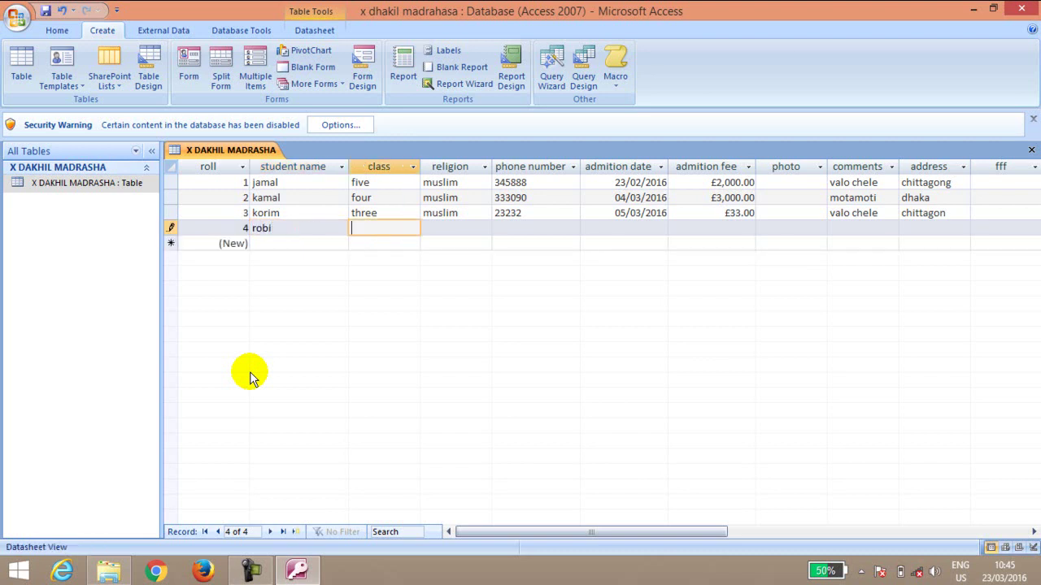
pyautogui.write('five')
# Step: Enter the religion hindo and the phone number for the fourth student
pyautogui.press('Tab')
pyautogui.write('himn')
pyautogui.press('BackSpace')
pyautogui.press('BackSpace')
pyautogui.write('ndo')
pyautogui.press('Tab')
pyautogui.write('44222')
pyautogui.press('Tab')
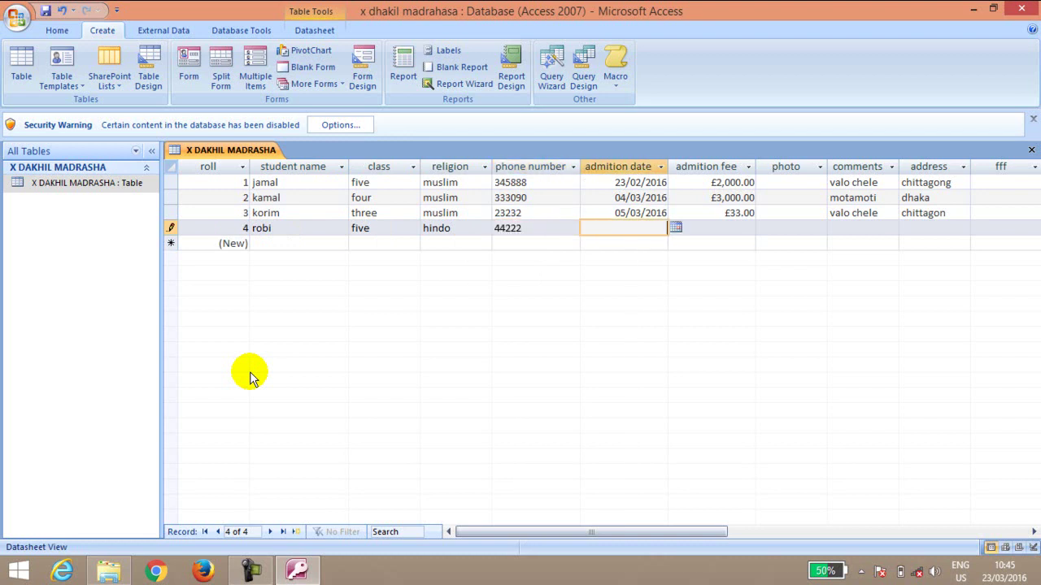
# Step: Set the fourth student's admition date to 05/03/2016 and the admition fee to 2222
pyautogui.click(678, 232)
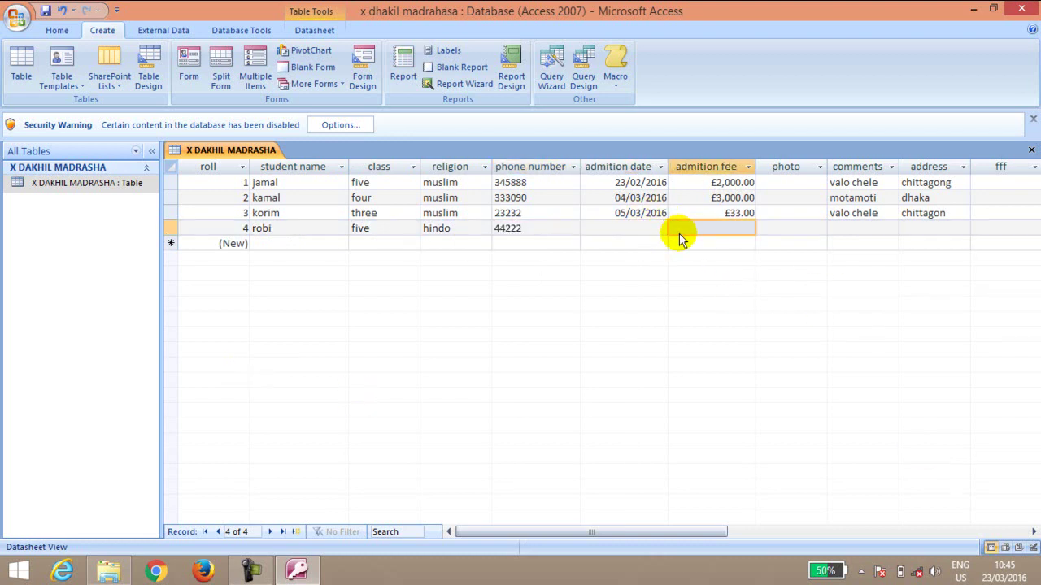
pyautogui.click(655, 234)
pyautogui.click(676, 228)
pyautogui.click(651, 271)
pyautogui.click(727, 227)
pyautogui.write('eee')
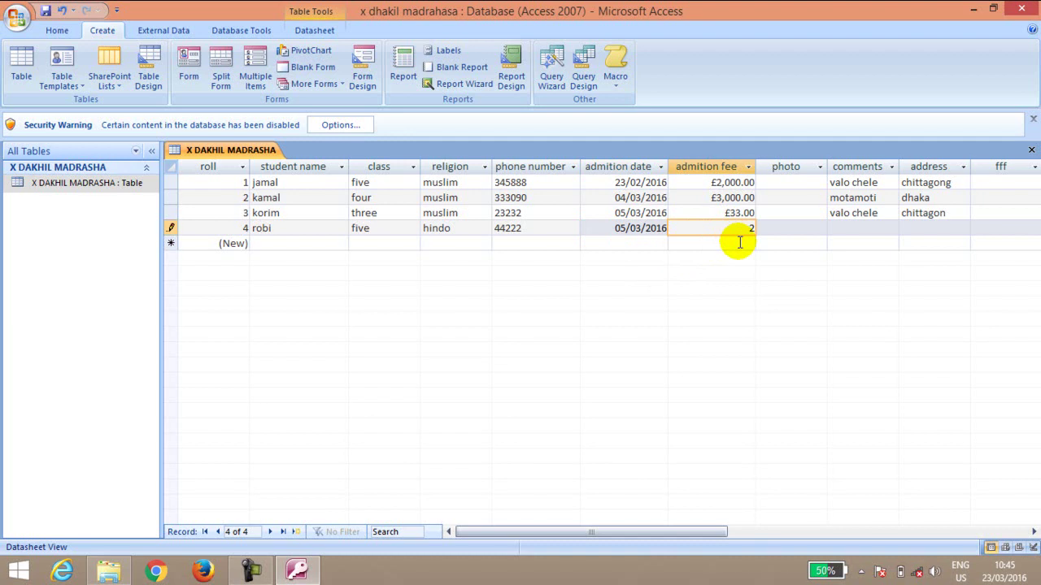
pyautogui.write('2')
pyautogui.press('Tab')
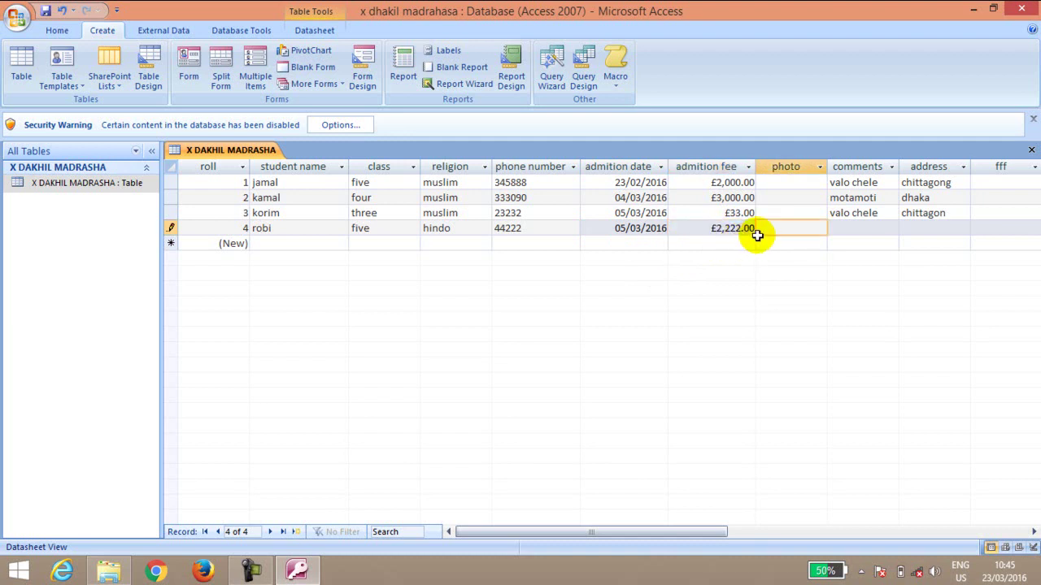
# Step: Leave the fourth student's photo empty and enter the comment "valo chele" and the student's address
pyautogui.press('Tab')
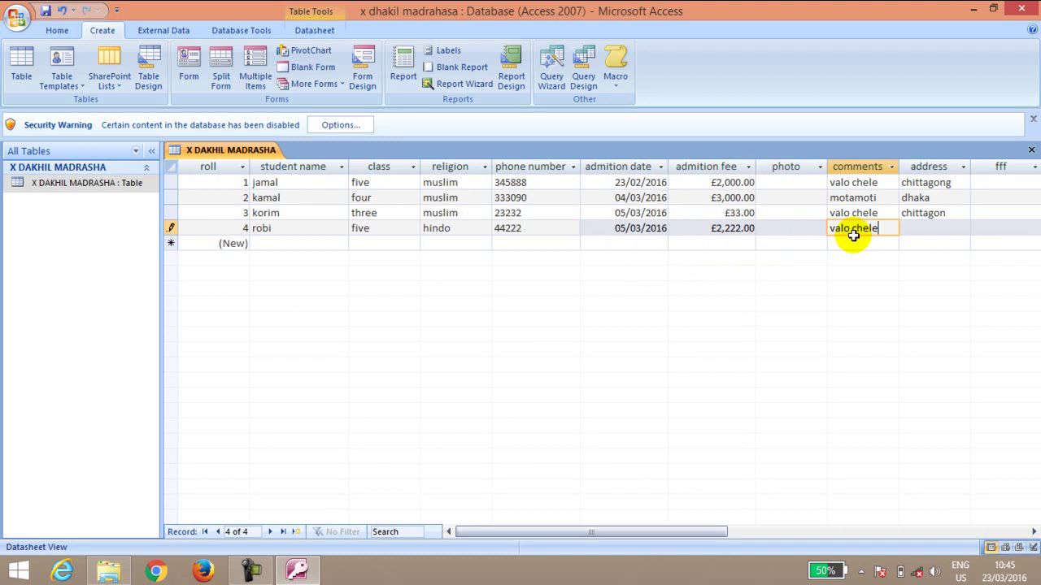
pyautogui.press('Tab')
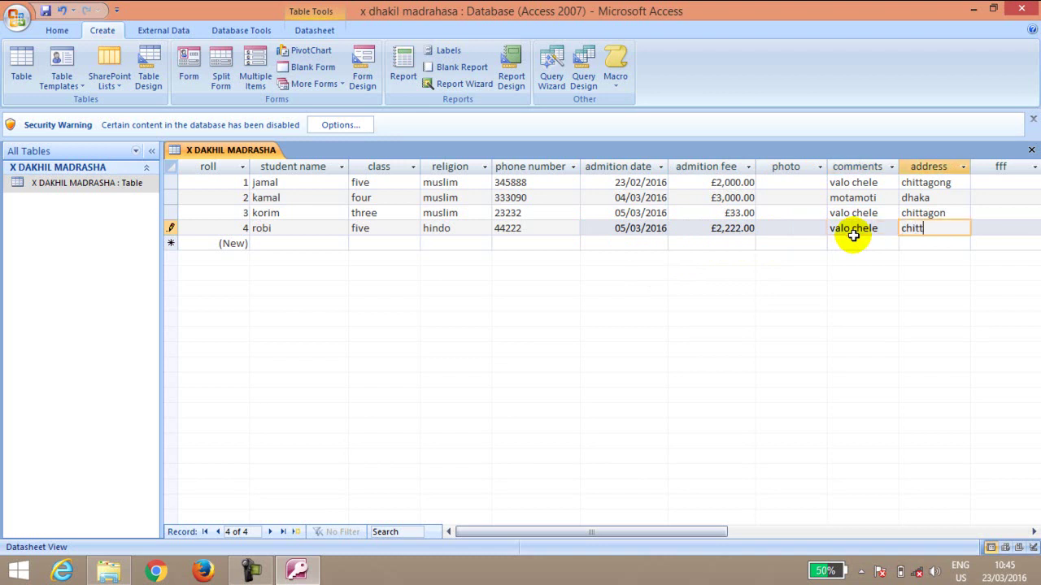
pyautogui.press('Tab')
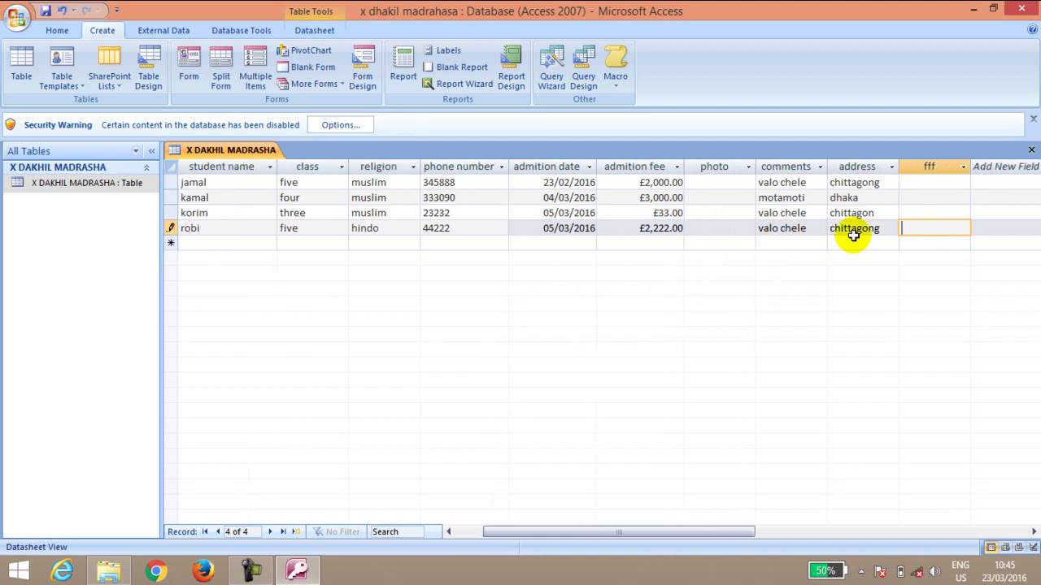
# Step: Begin the fifth record with the student's name, class three and religion hindo
pyautogui.moveTo(513, 533); pyautogui.dragTo(486, 534)
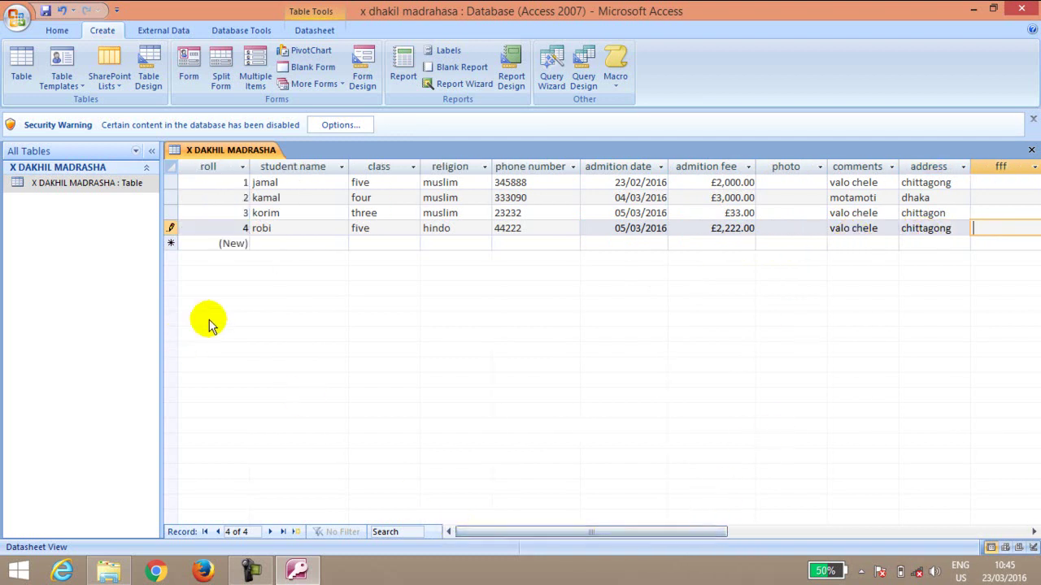
pyautogui.click(209, 243)
pyautogui.press('Tab')
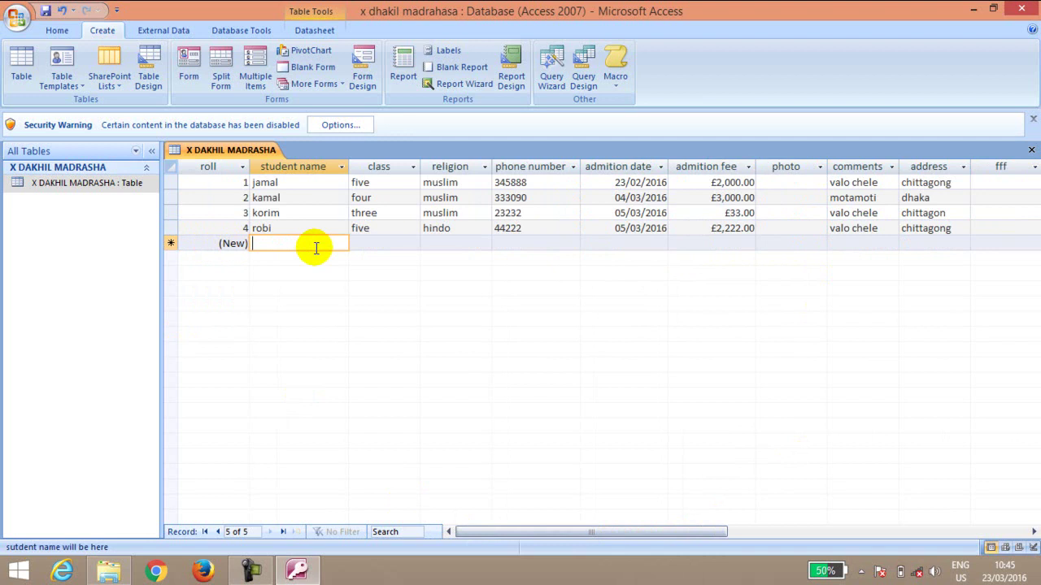
pyautogui.write('sosi')
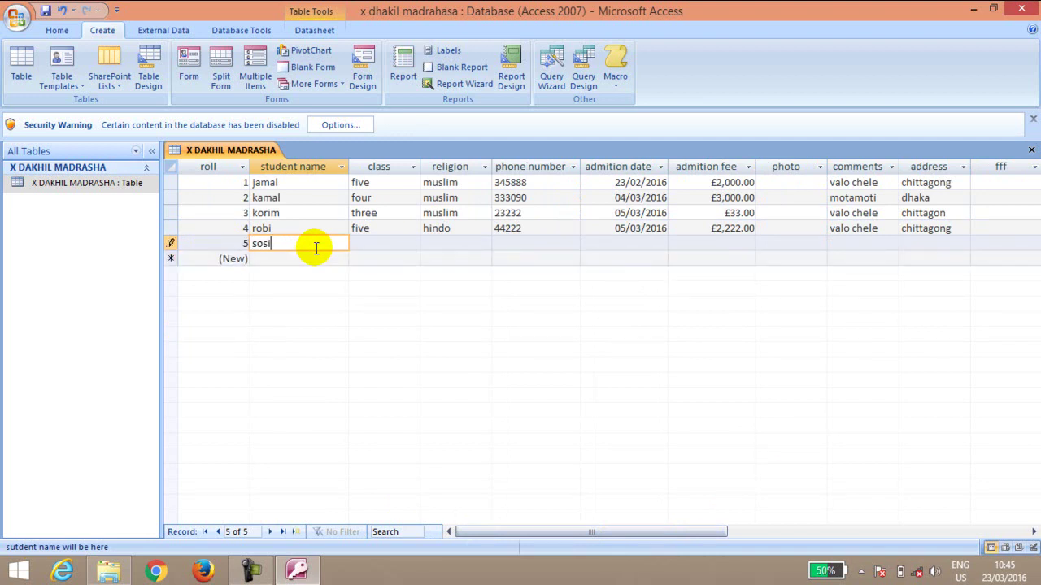
pyautogui.press('Tab')
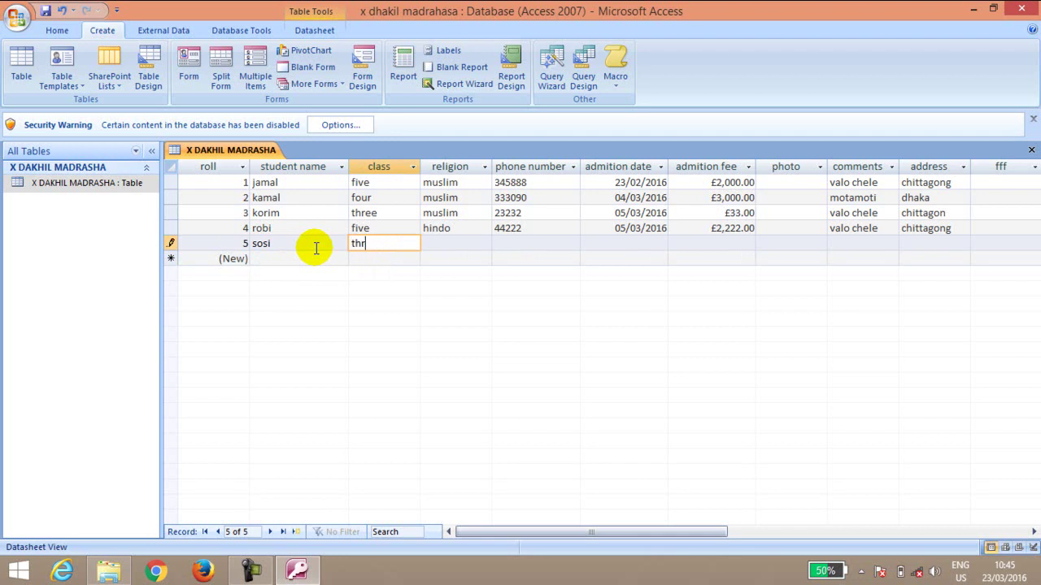
pyautogui.press('Tab')
pyautogui.write('hindo')
pyautogui.press('Tab')
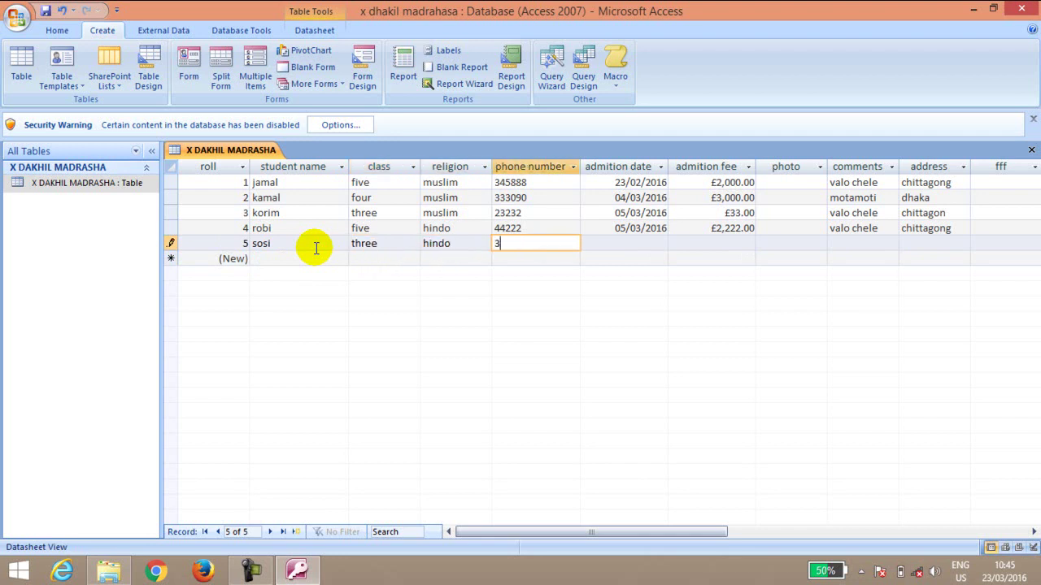
# Step: Finish the fifth student's phone number, and set the admition date to 10/03/2016 and the admition fee to 333
pyautogui.press('Tab')
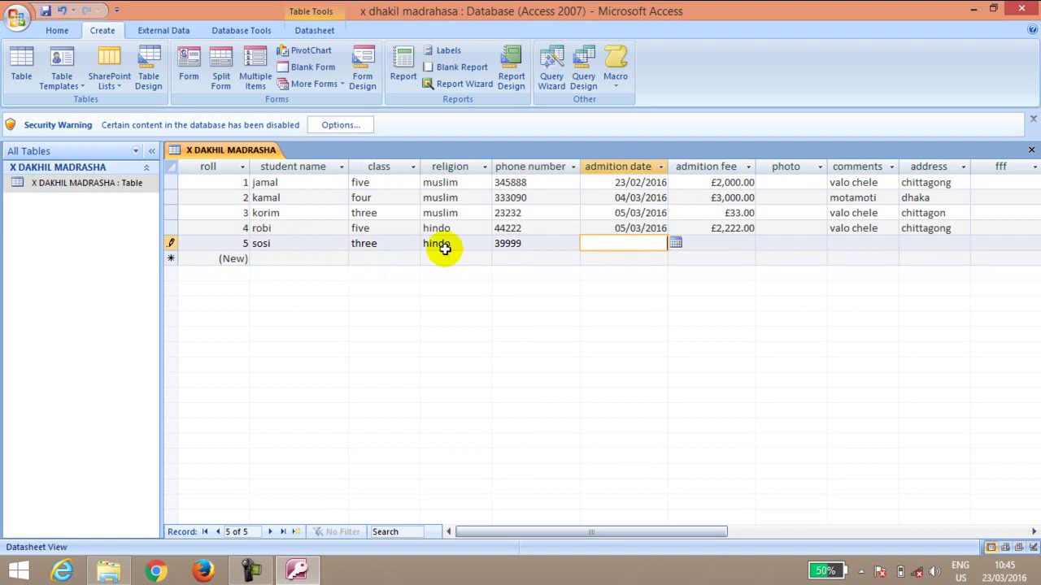
pyautogui.click(675, 242)
pyautogui.click(616, 299)
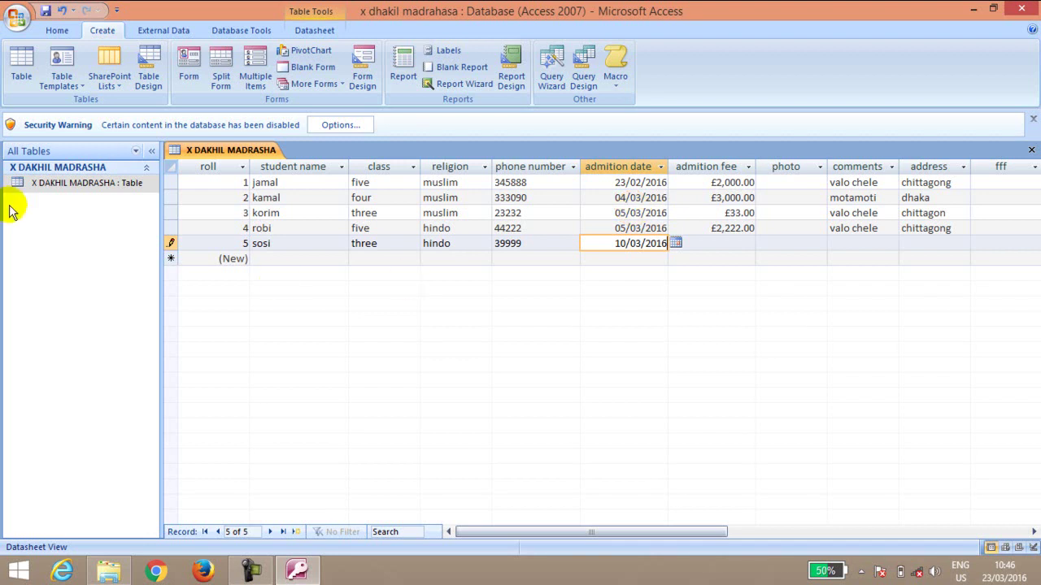
pyautogui.press('Tab')
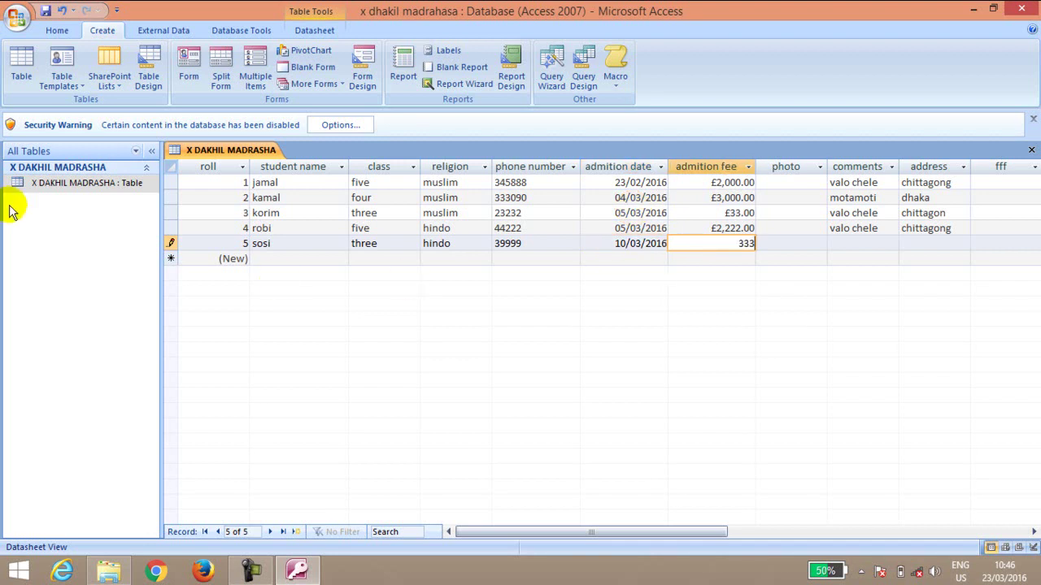
pyautogui.write('333')
# Step: Leave the fifth student's photo empty and enter the comment "karap chele" and the student's address
pyautogui.press('Tab')
pyautogui.press('Tab')
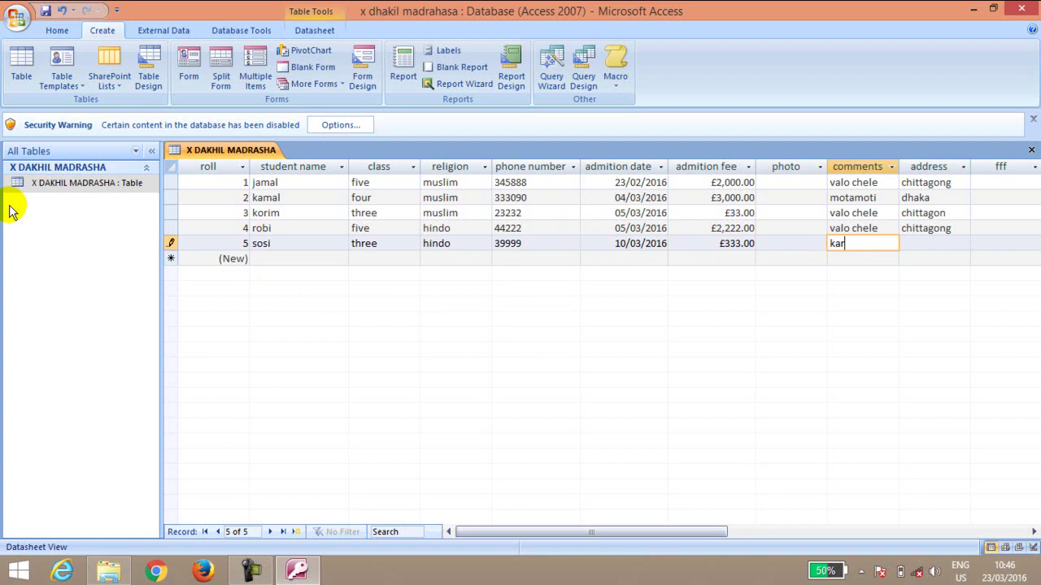
pyautogui.write('karap chele')
pyautogui.press('Tab')
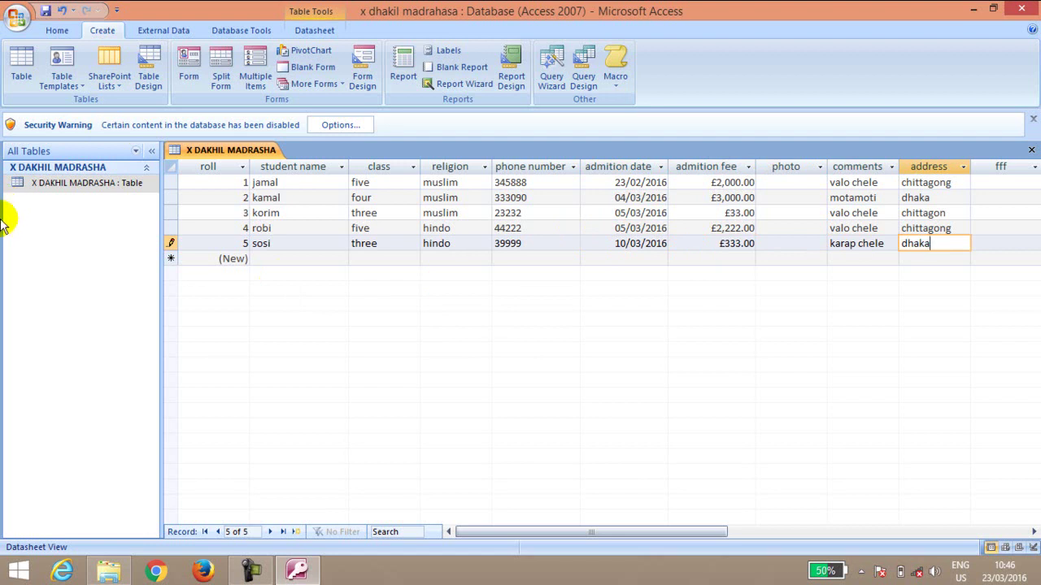
pyautogui.click(252, 259)
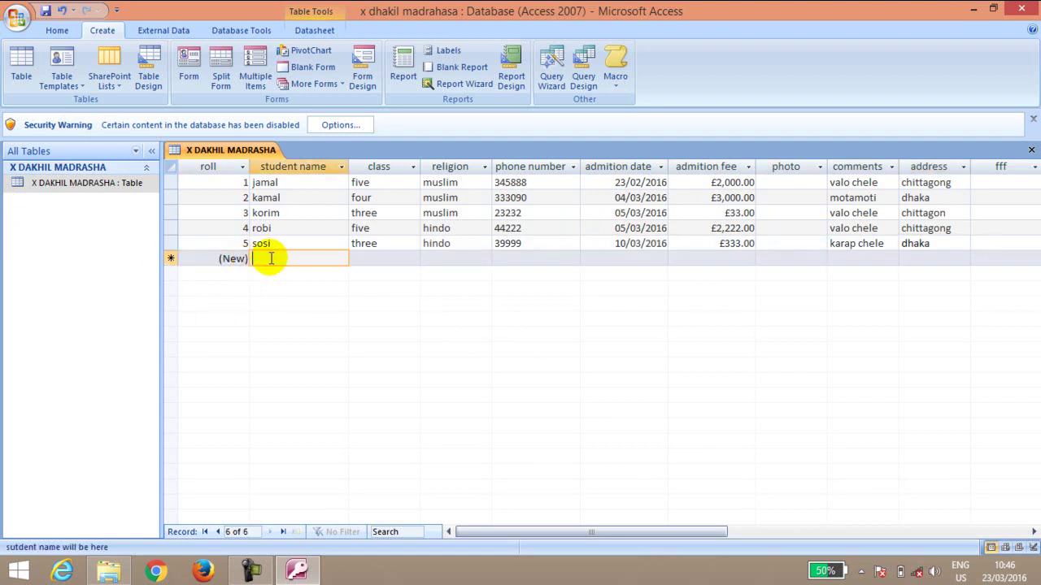
pyautogui.click(251, 571)
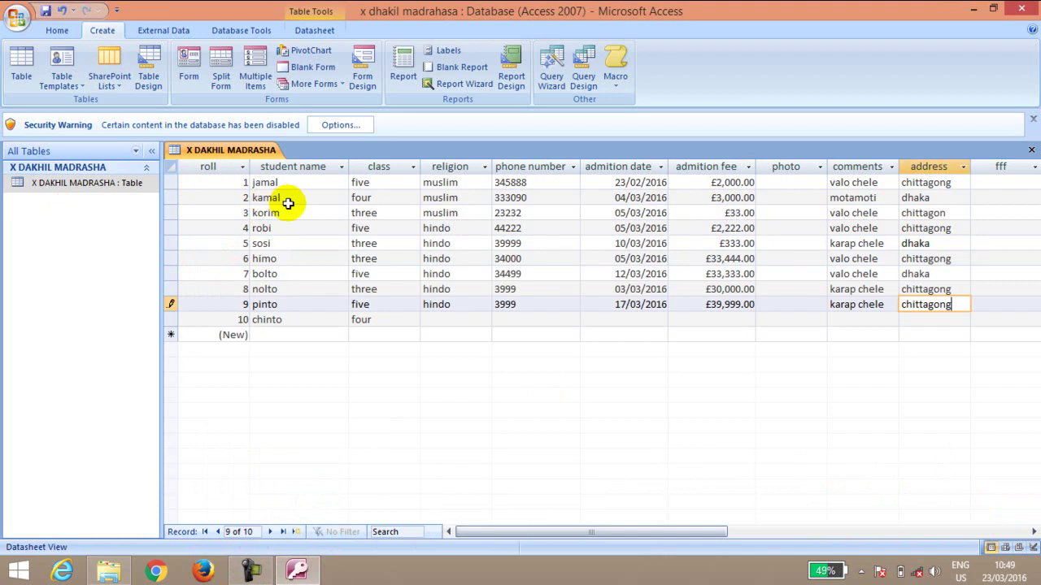
pyautogui.click(260, 181)
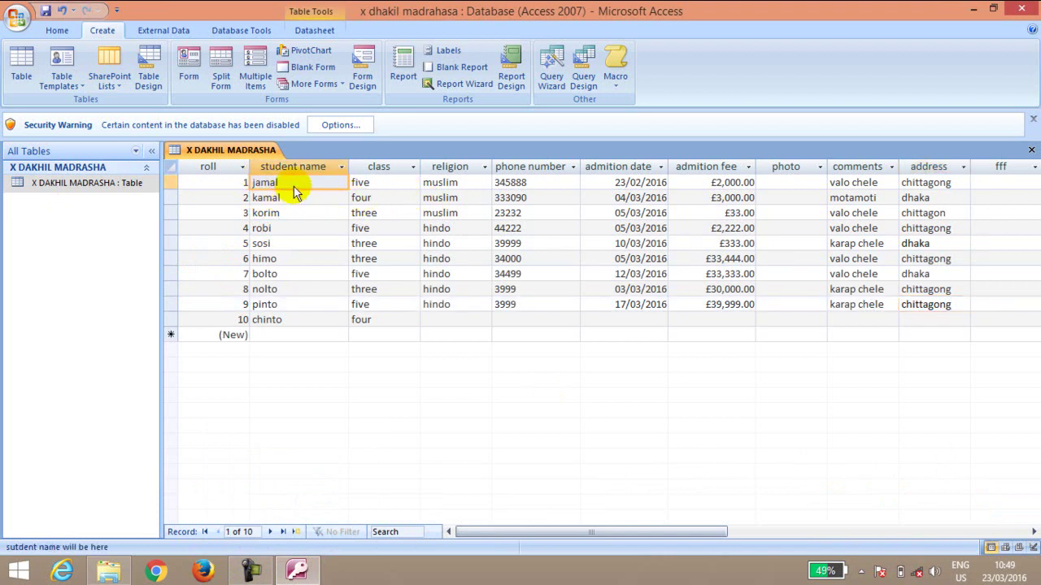
pyautogui.click(362, 183)
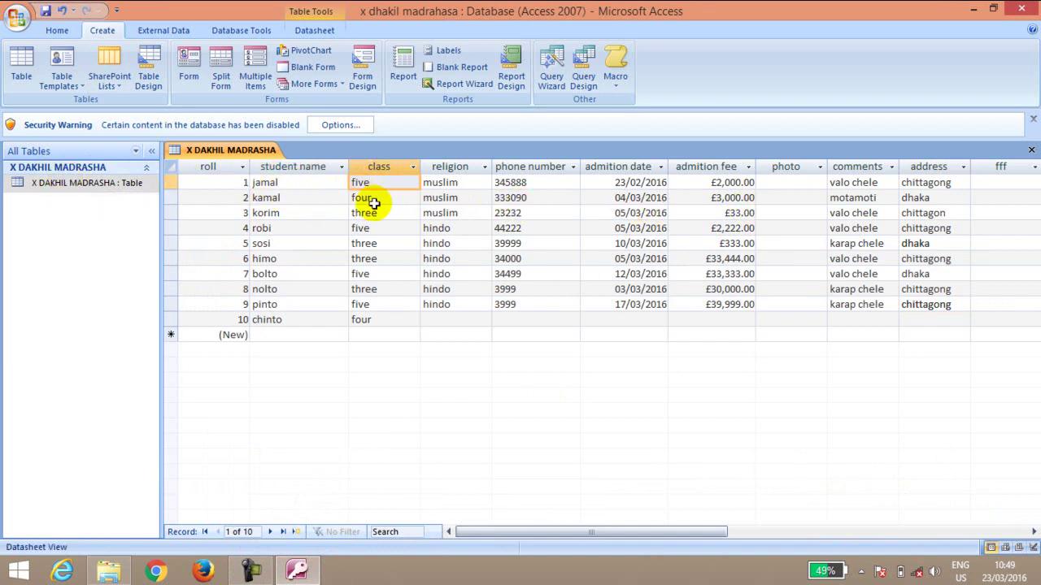
pyautogui.click(296, 198)
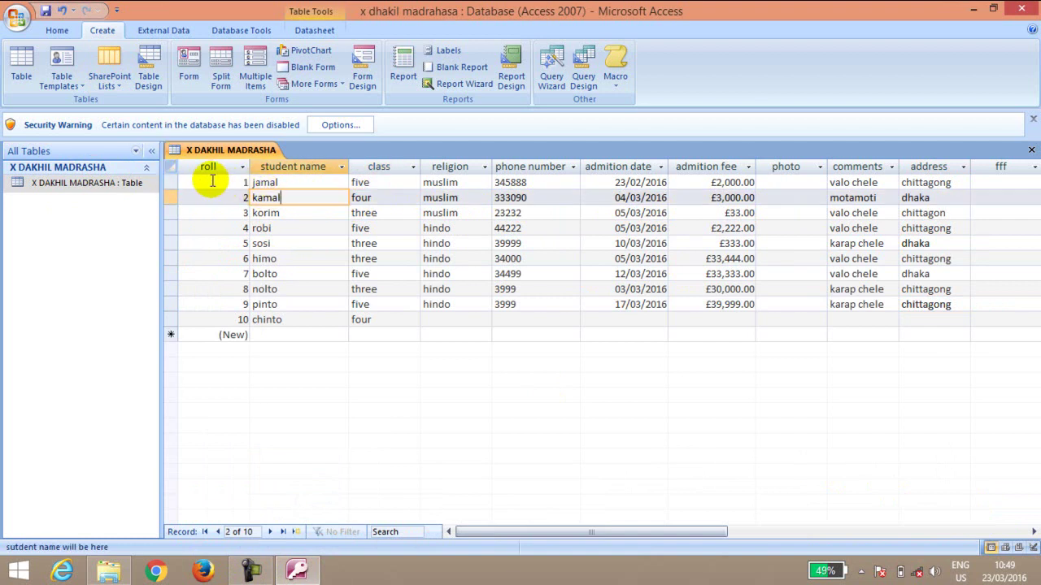
pyautogui.click(369, 182)
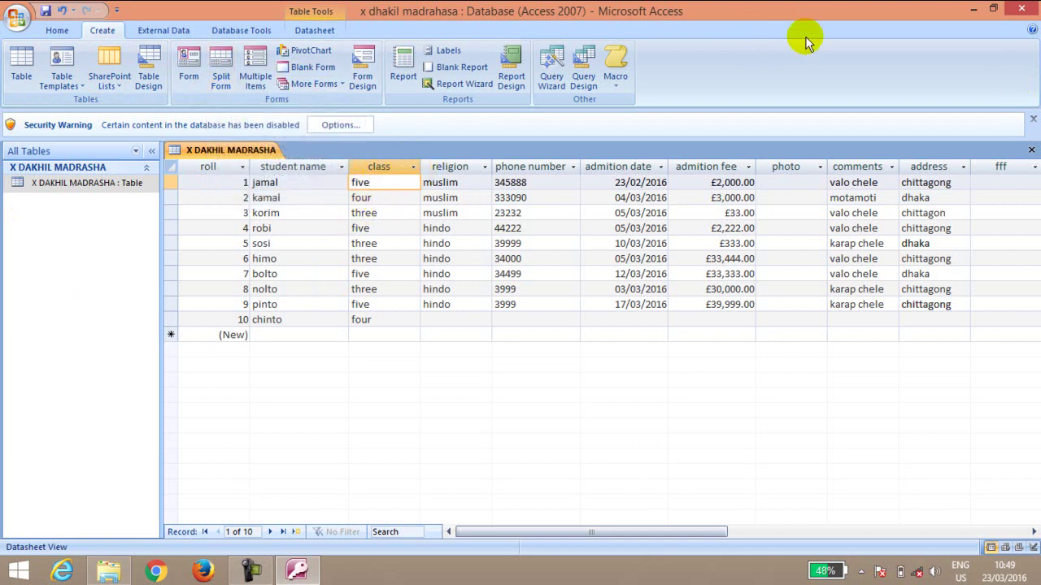
# Step: Close the database, saving the layout changes to the X DAKHIL MADRASHA table
pyautogui.click(1022, 8)
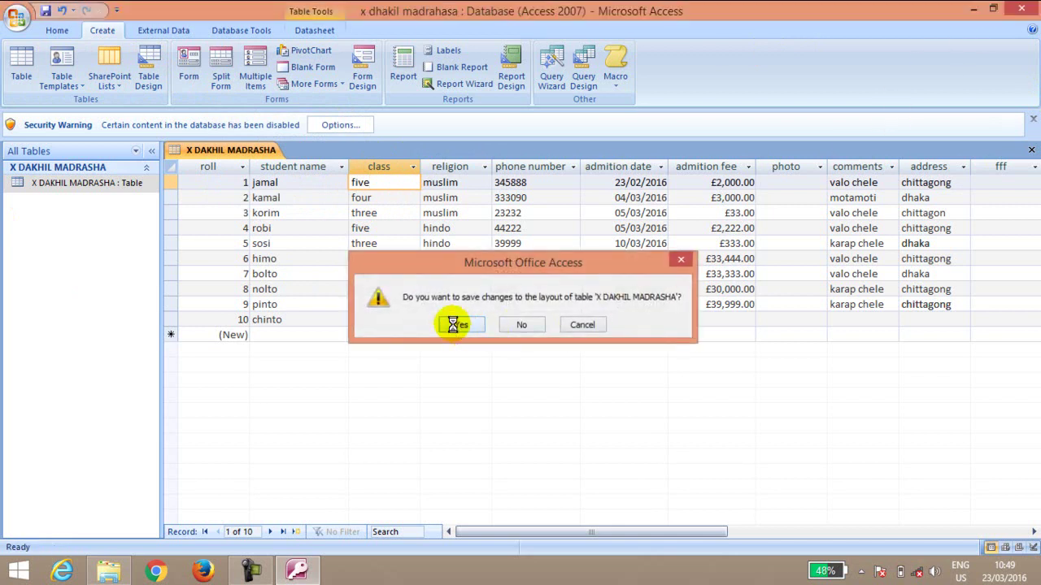
pyautogui.click(456, 323)
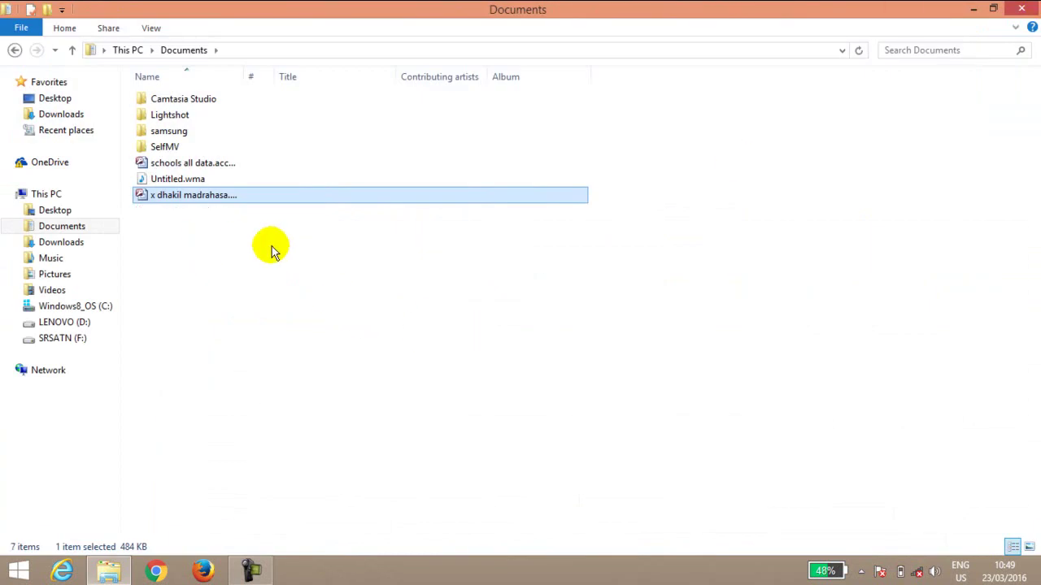
# Step: Reopen the x dhakil madrahasa database from the Documents folder in Access and open the X DAKHIL MADRASHA table
pyautogui.click(183, 213)
pyautogui.doubleClick(184, 195)
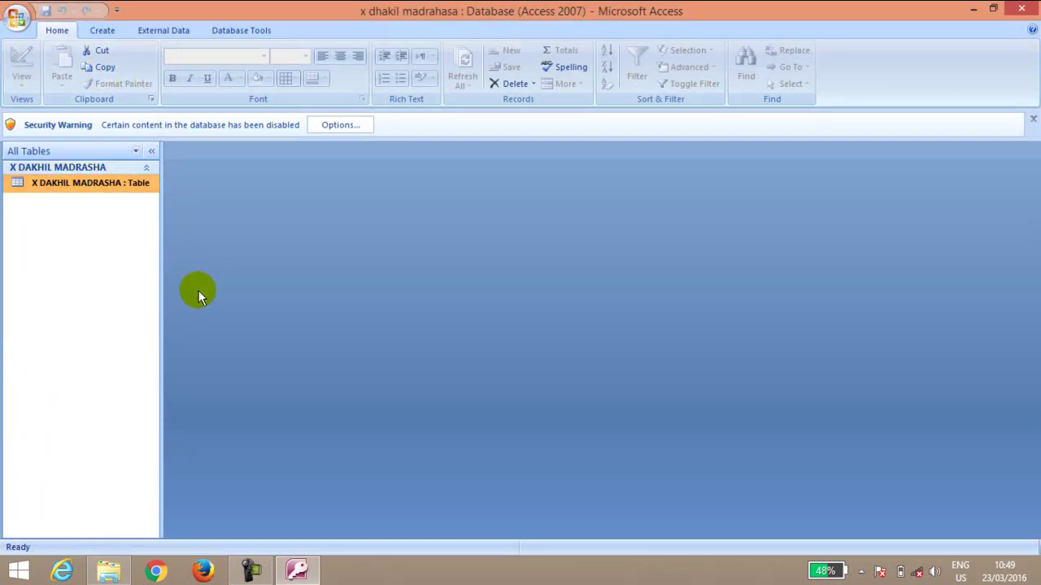
pyautogui.click(297, 569)
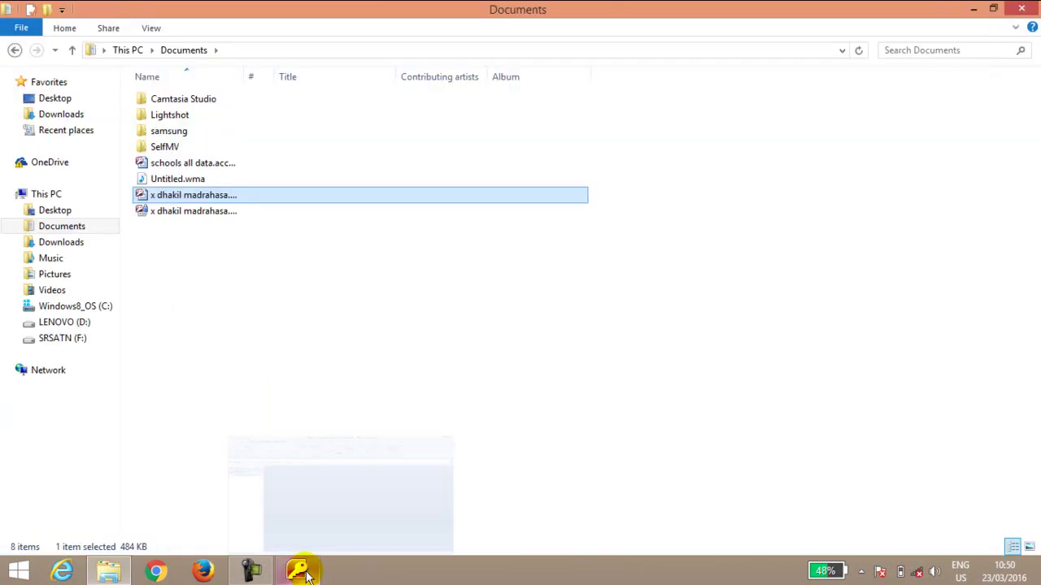
pyautogui.click(297, 570)
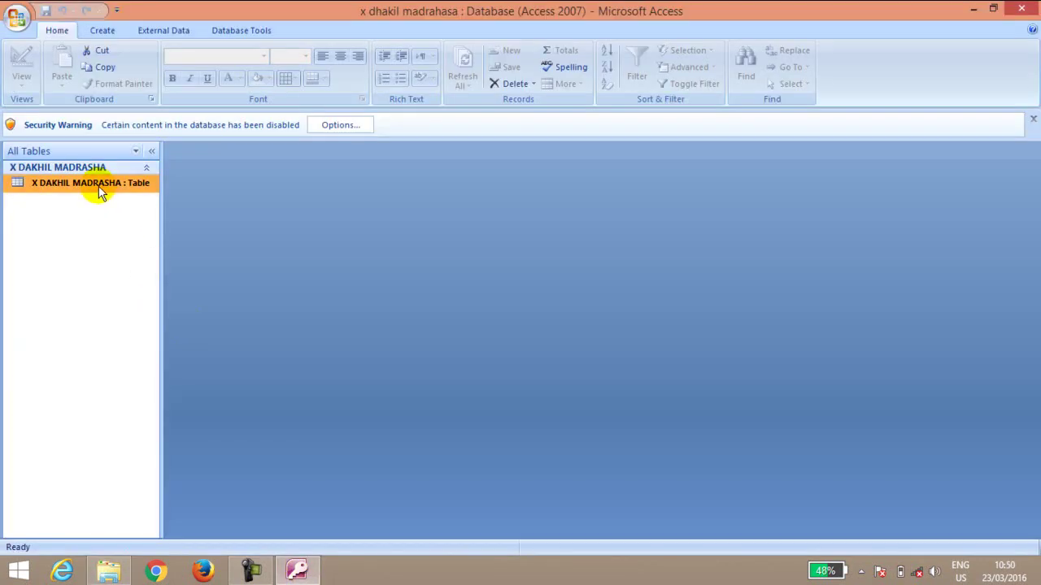
pyautogui.doubleClick(48, 180)
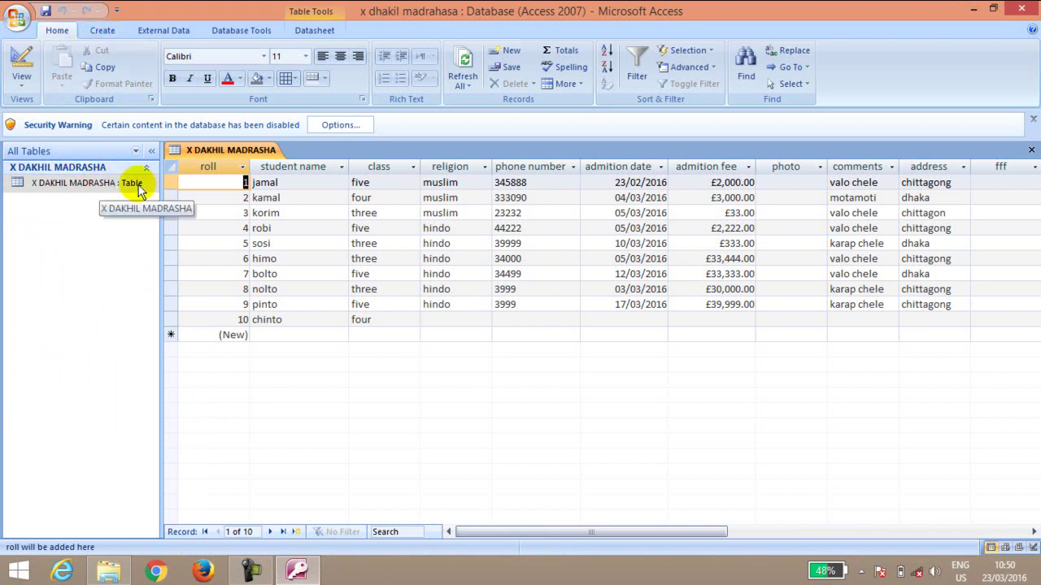
# Step: Create a new query in design view and add the X DAKHIL MADRASHA table to it
pyautogui.click(102, 29)
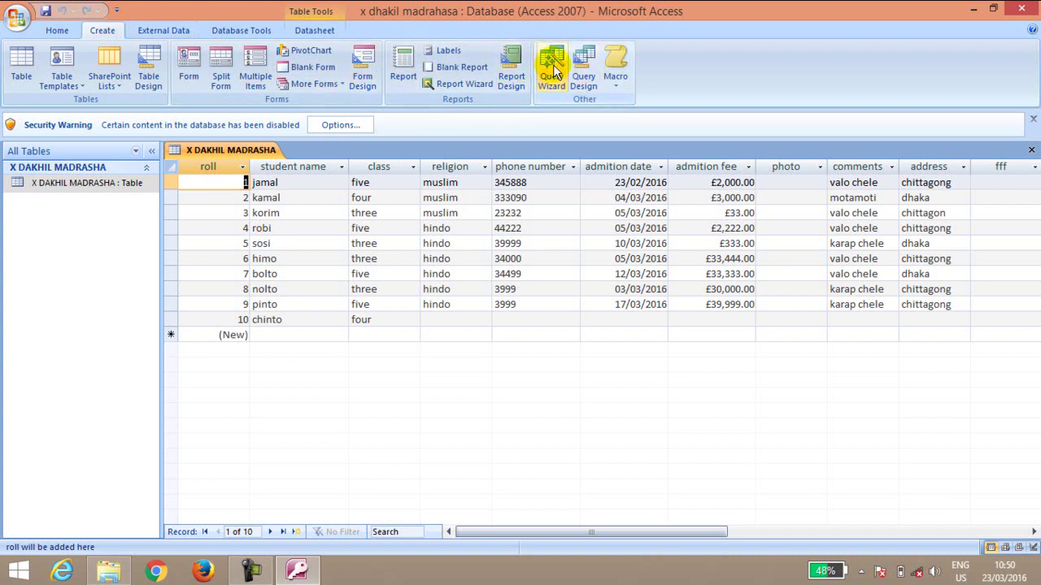
pyautogui.click(583, 72)
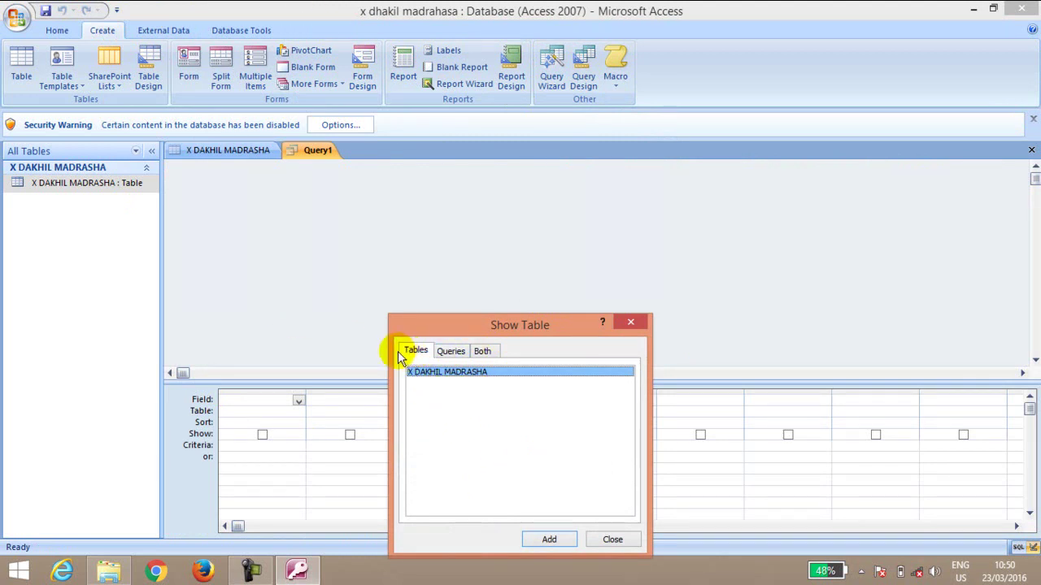
pyautogui.click(547, 540)
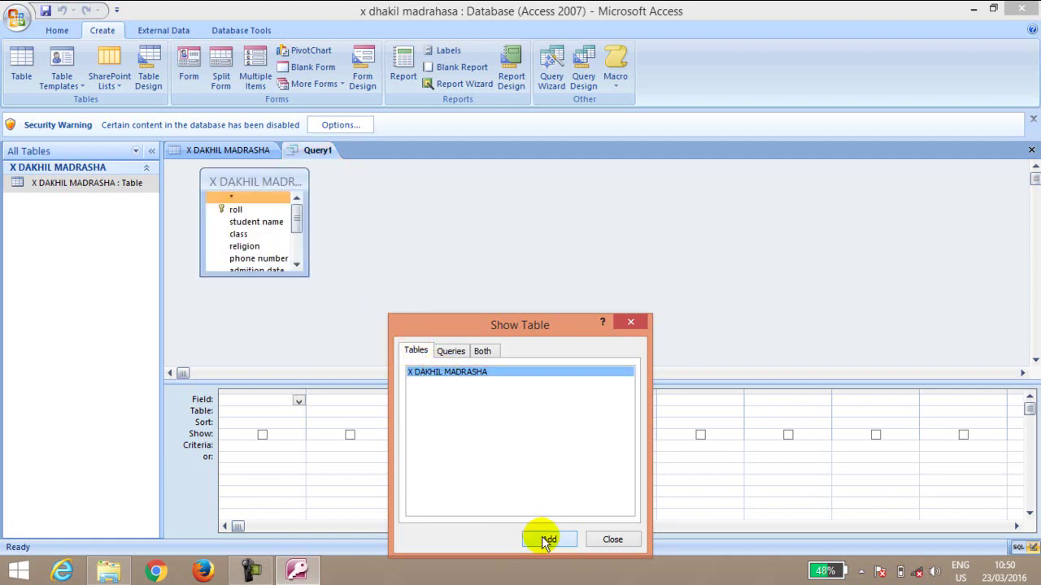
pyautogui.click(635, 323)
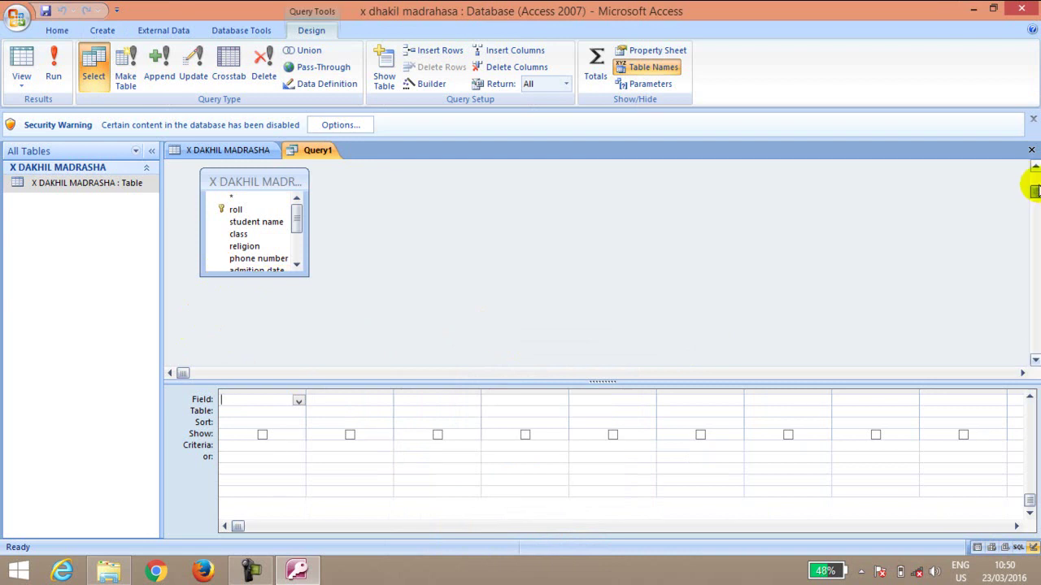
# Step: Add the student name, class and phone number fields to the first three columns of the query grid
pyautogui.click(250, 222)
pyautogui.moveTo(251, 222); pyautogui.dragTo(251, 400)
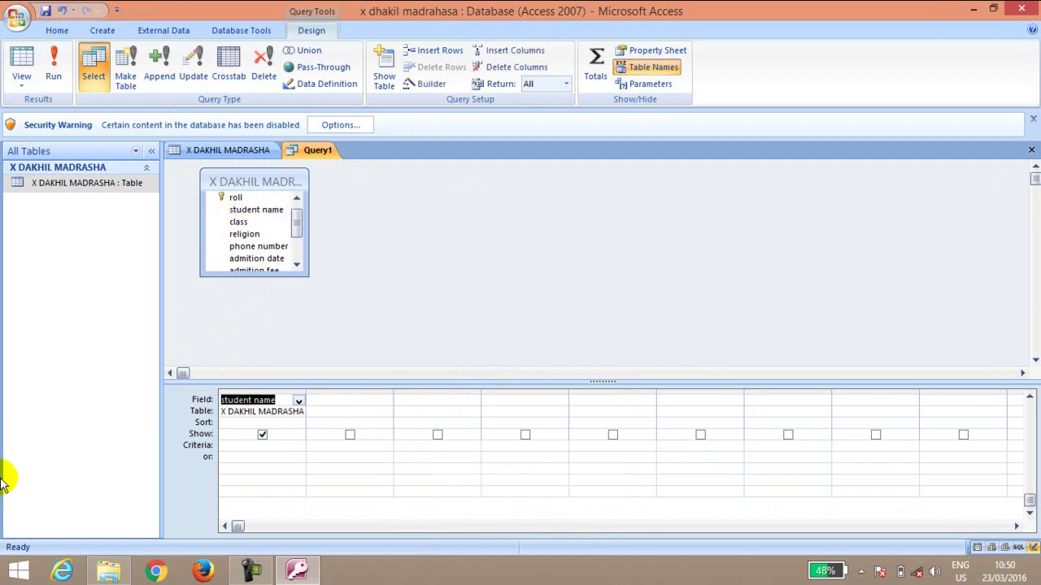
pyautogui.click(256, 211)
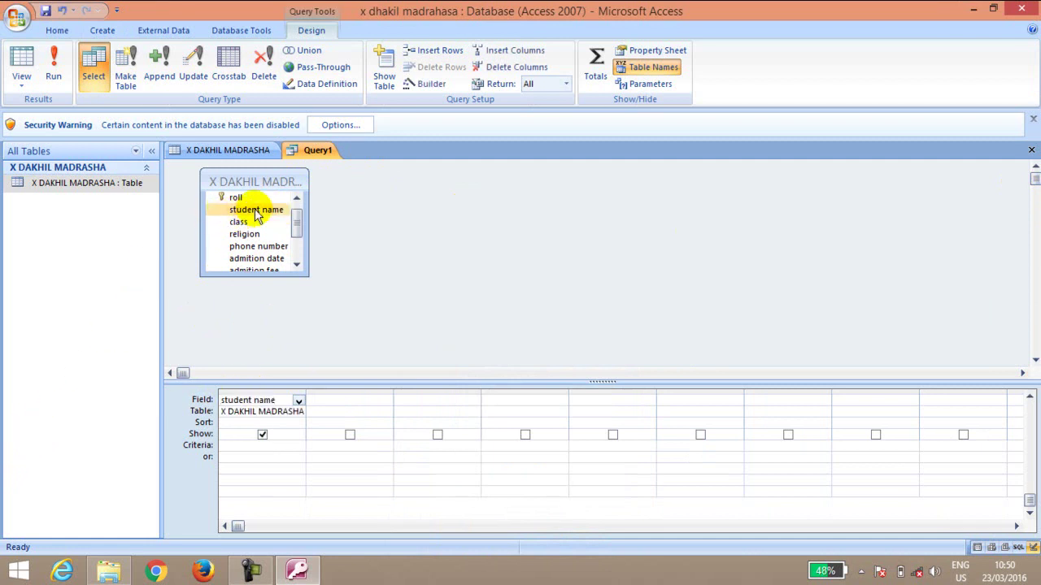
pyautogui.moveTo(243, 223); pyautogui.dragTo(340, 397)
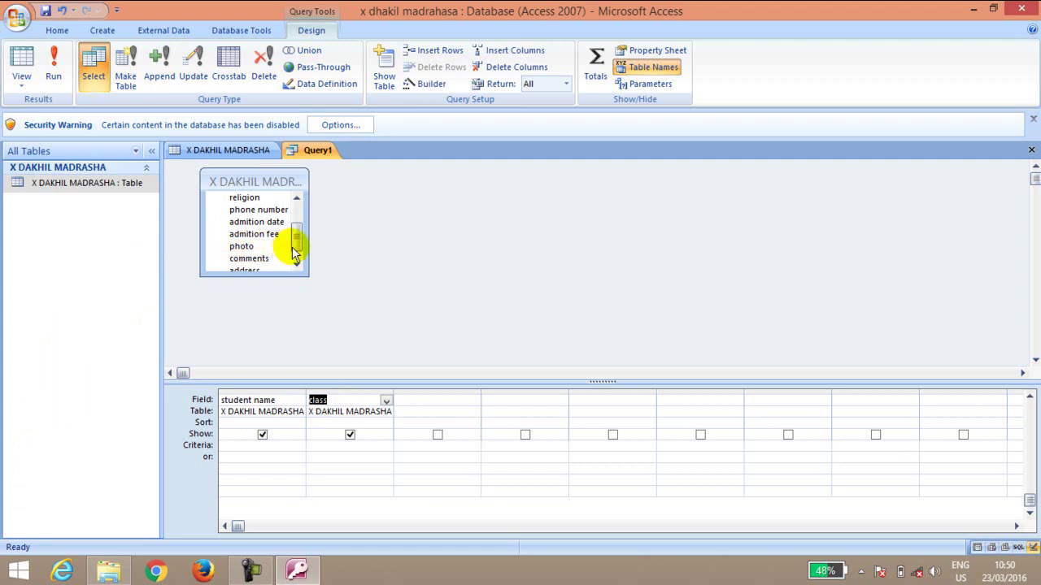
pyautogui.moveTo(295, 239); pyautogui.dragTo(432, 402)
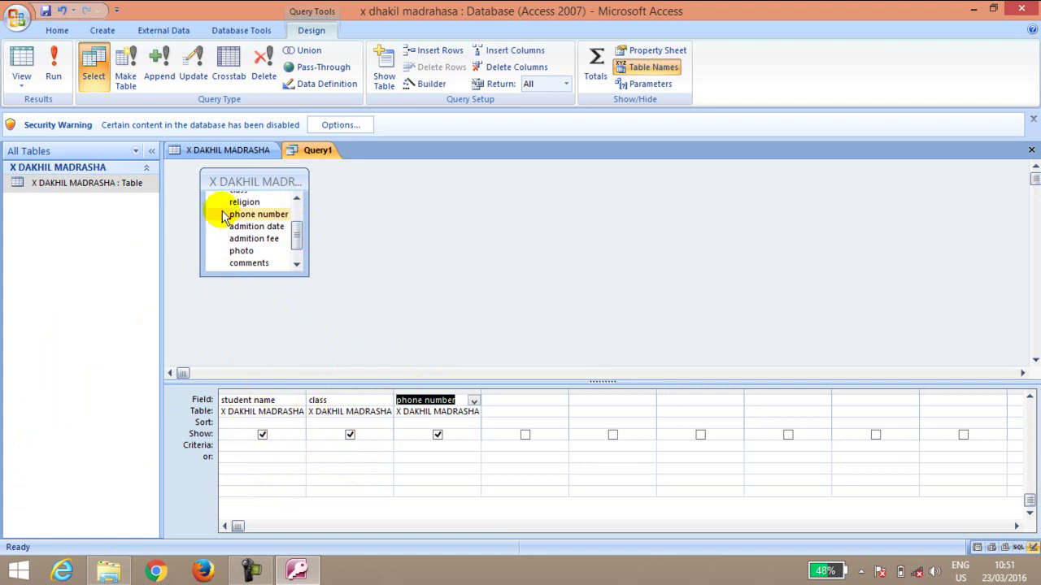
# Step: Add the religion, admition date, address and roll fields to the following columns of the query grid
pyautogui.moveTo(298, 228); pyautogui.dragTo(298, 190)
pyautogui.click(252, 237)
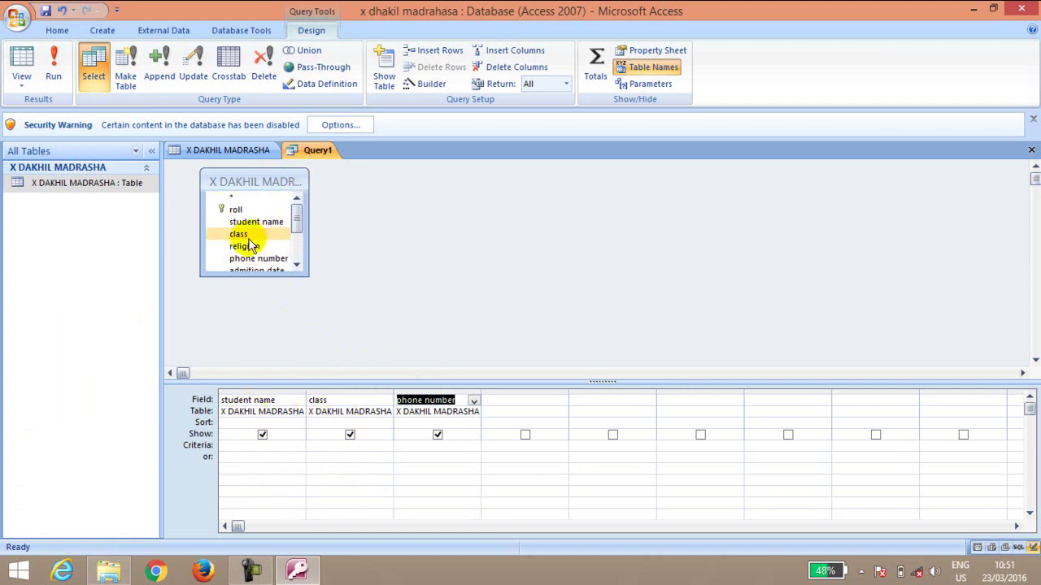
pyautogui.scroll(-1, 252, 227)
pyautogui.moveTo(244, 234); pyautogui.dragTo(512, 401)
pyautogui.moveTo(249, 261); pyautogui.dragTo(588, 404)
pyautogui.moveTo(300, 228); pyautogui.dragTo(663, 396)
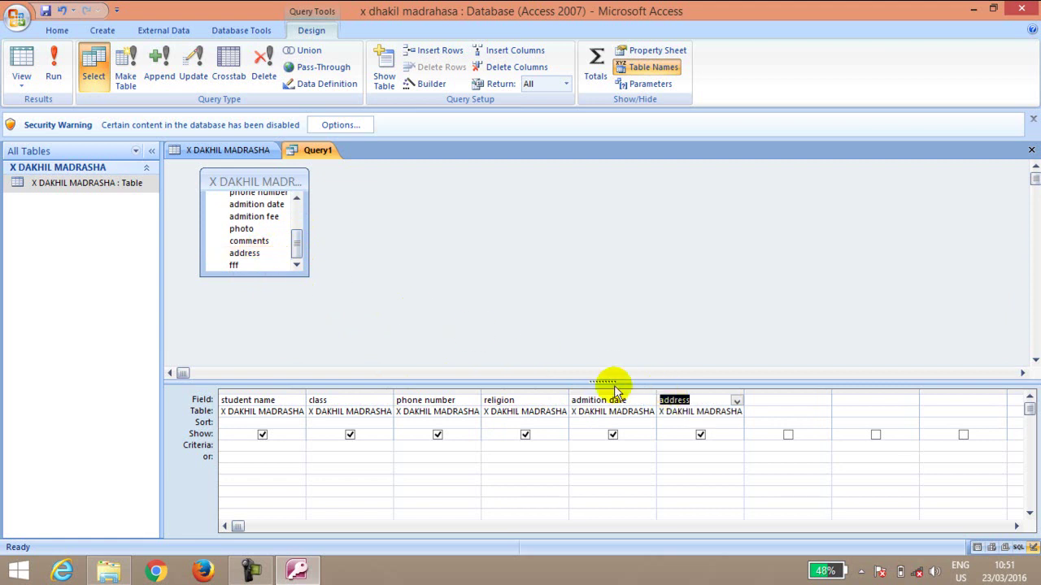
pyautogui.moveTo(298, 244); pyautogui.dragTo(772, 402)
pyautogui.click(241, 221)
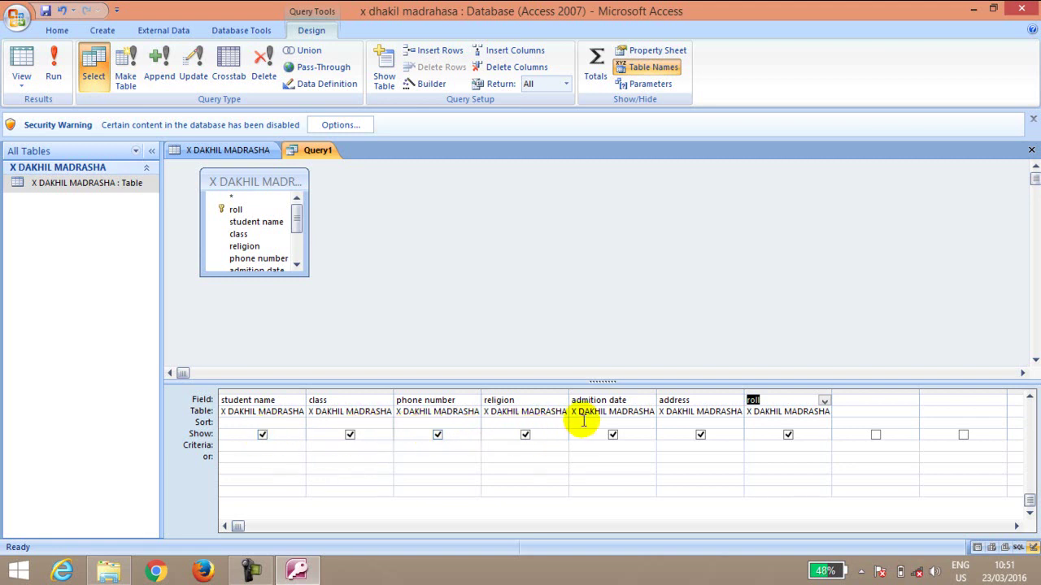
# Step: Hide the admition date field from the query output while keeping the roll field shown
pyautogui.click(612, 437)
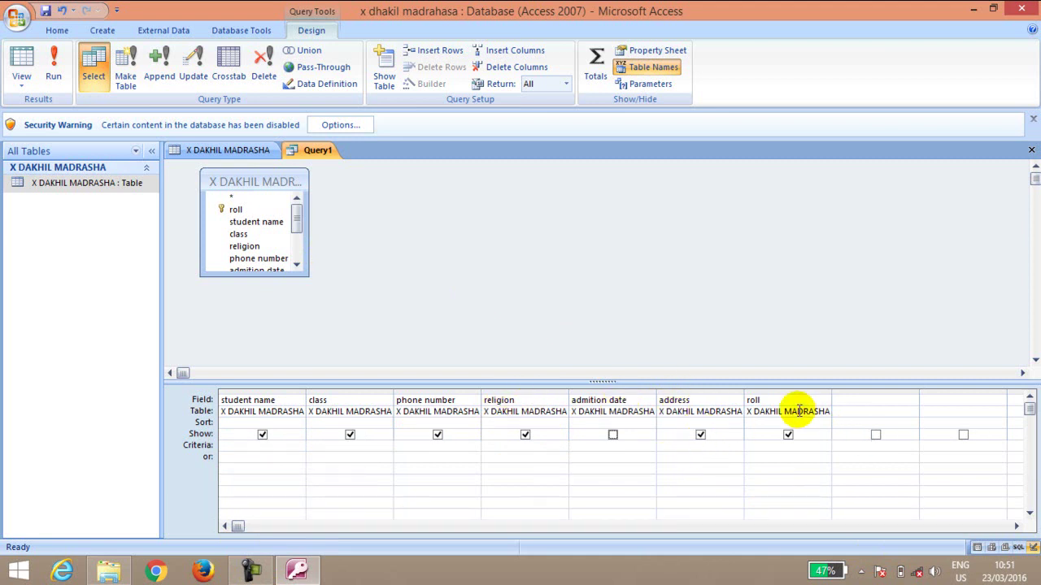
pyautogui.click(787, 435)
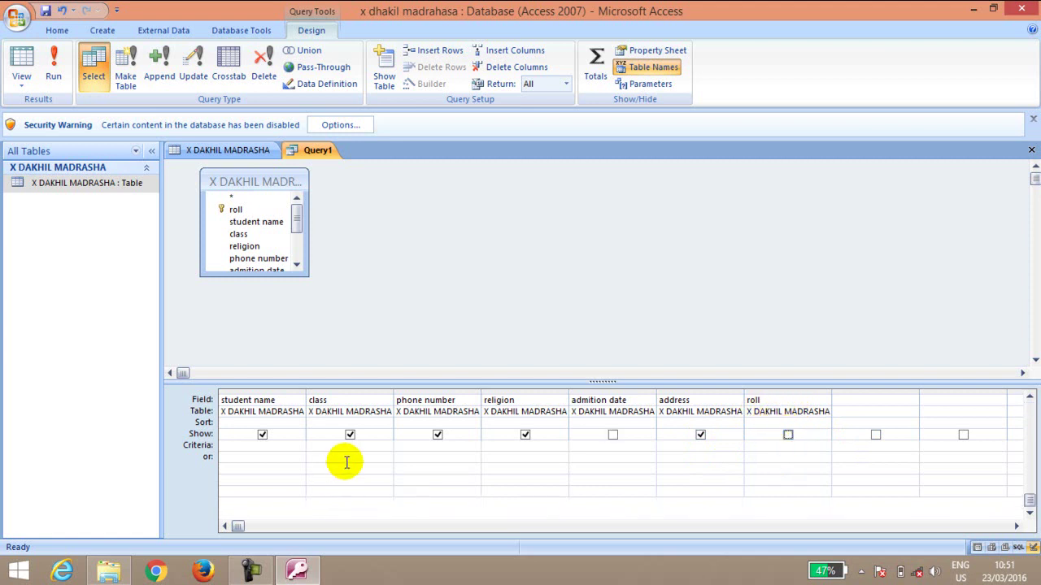
pyautogui.click(788, 436)
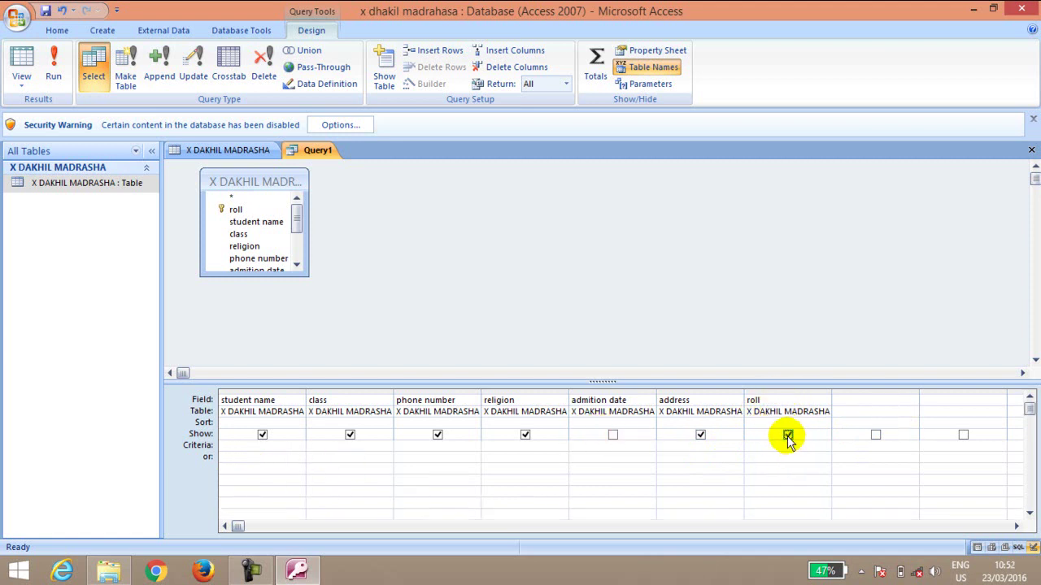
# Step: Set the query criteria to five for class, muslim for religion and chittagong for address, and run the query
pyautogui.click(252, 447)
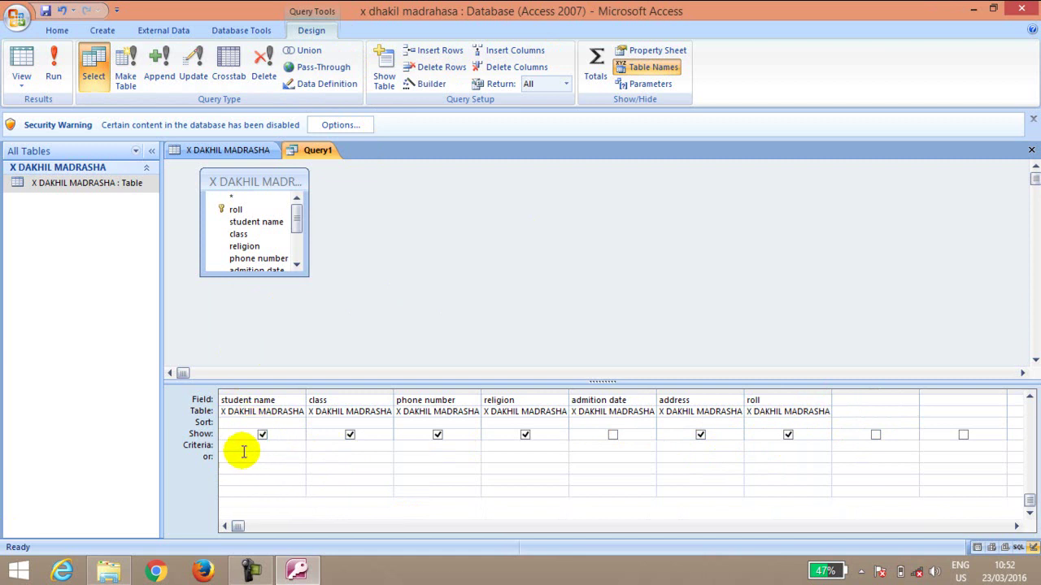
pyautogui.click(316, 447)
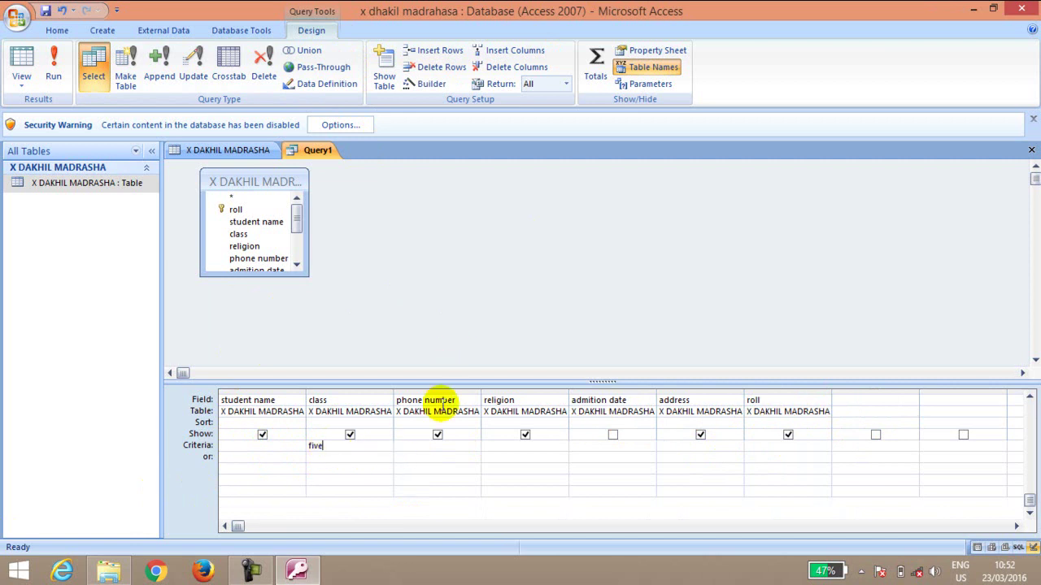
pyautogui.click(435, 457)
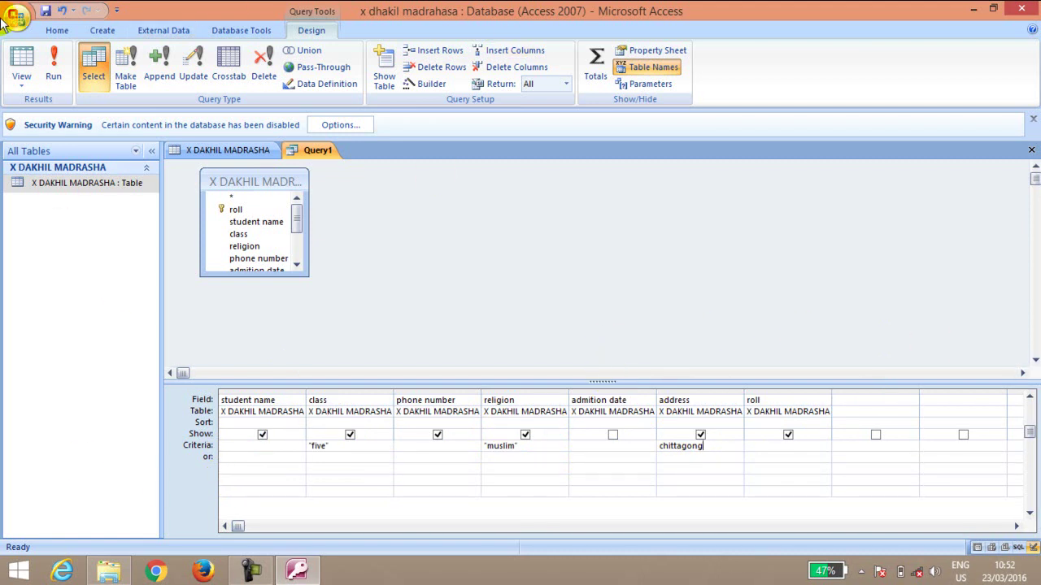
pyautogui.click(51, 51)
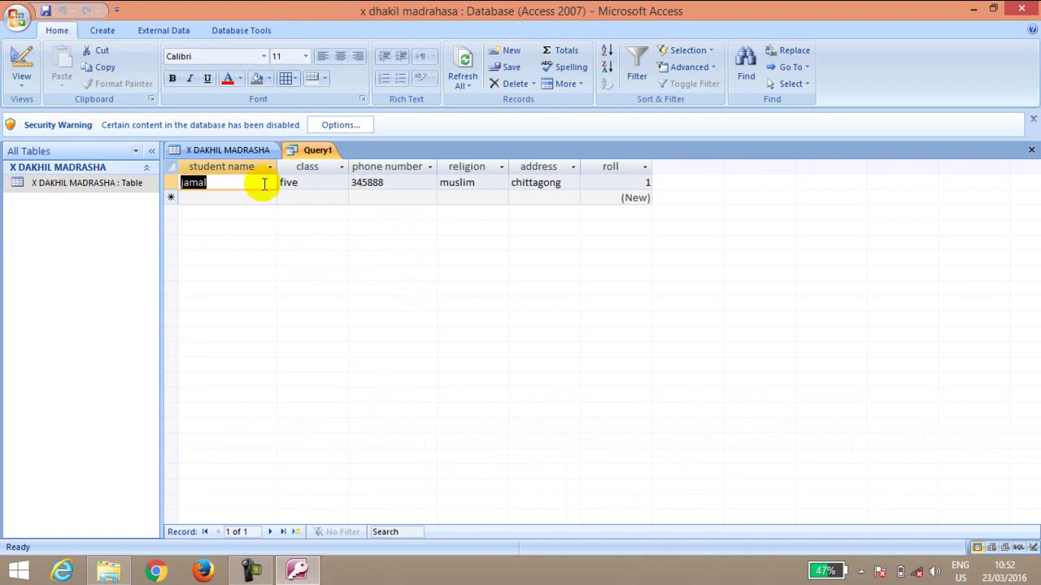
# Step: Compare the class, phone number, religion and address values returned by Query1 with the records in the X DAKHIL MADRASHA table
pyautogui.click(241, 151)
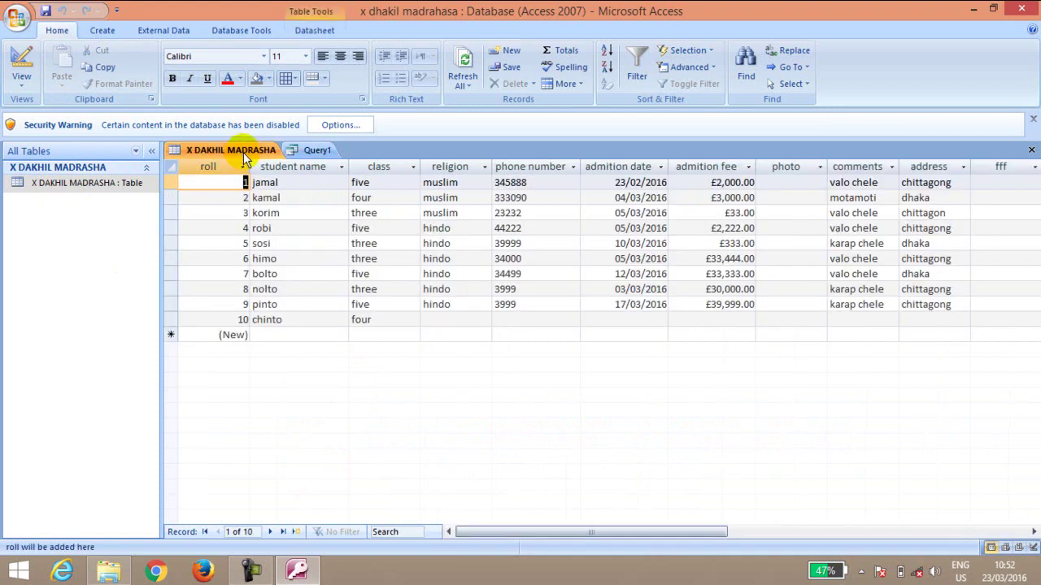
pyautogui.click(317, 152)
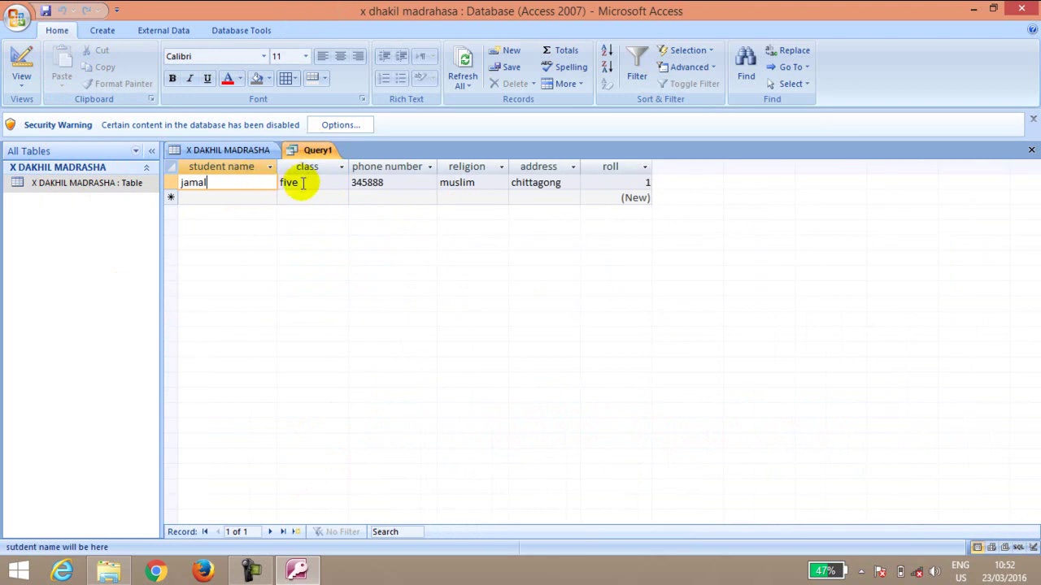
pyautogui.click(302, 183)
pyautogui.click(388, 183)
pyautogui.click(486, 182)
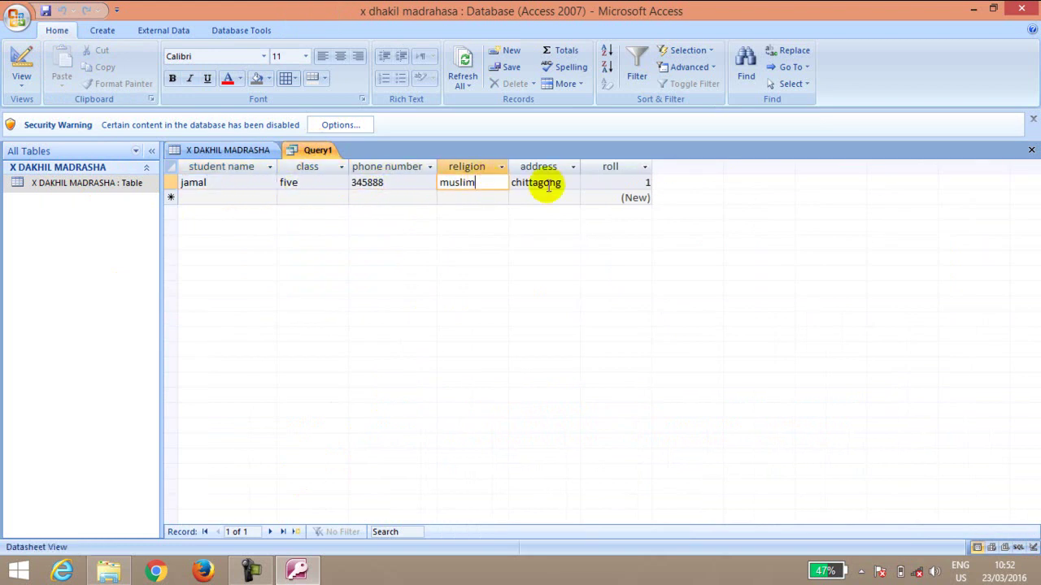
pyautogui.click(546, 183)
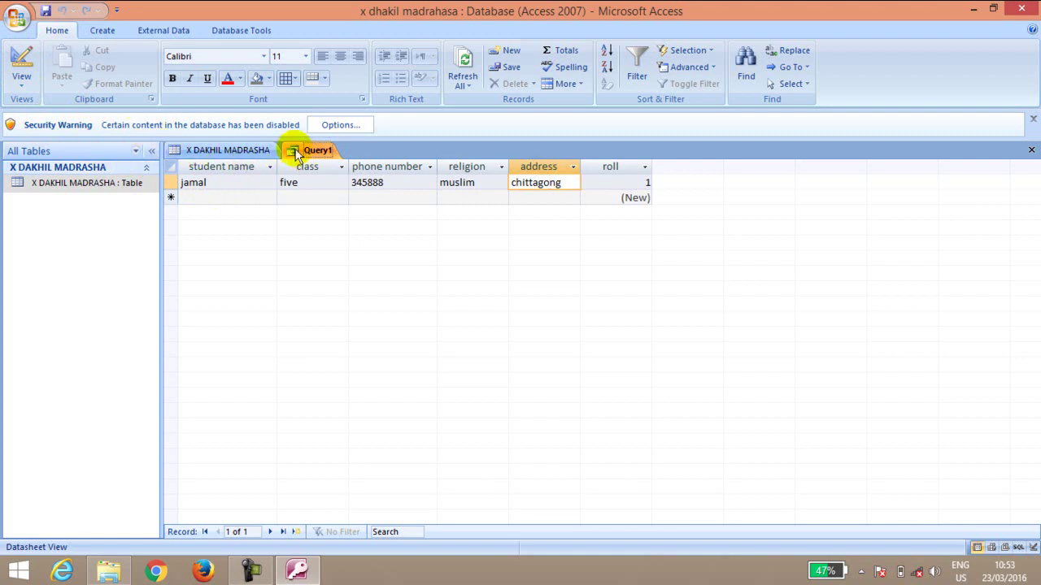
pyautogui.click(213, 152)
pyautogui.click(307, 151)
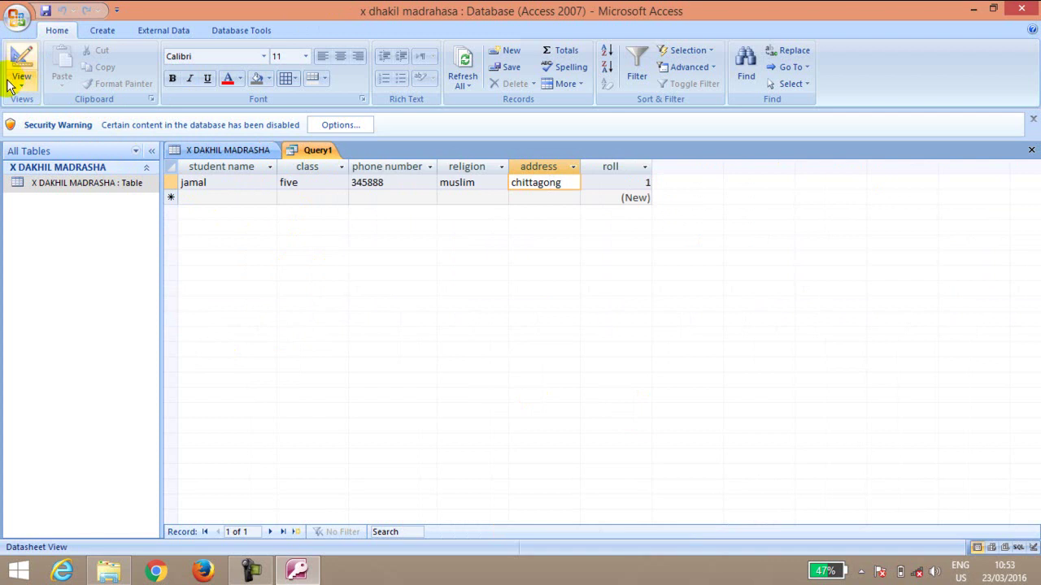
pyautogui.click(240, 151)
pyautogui.click(243, 150)
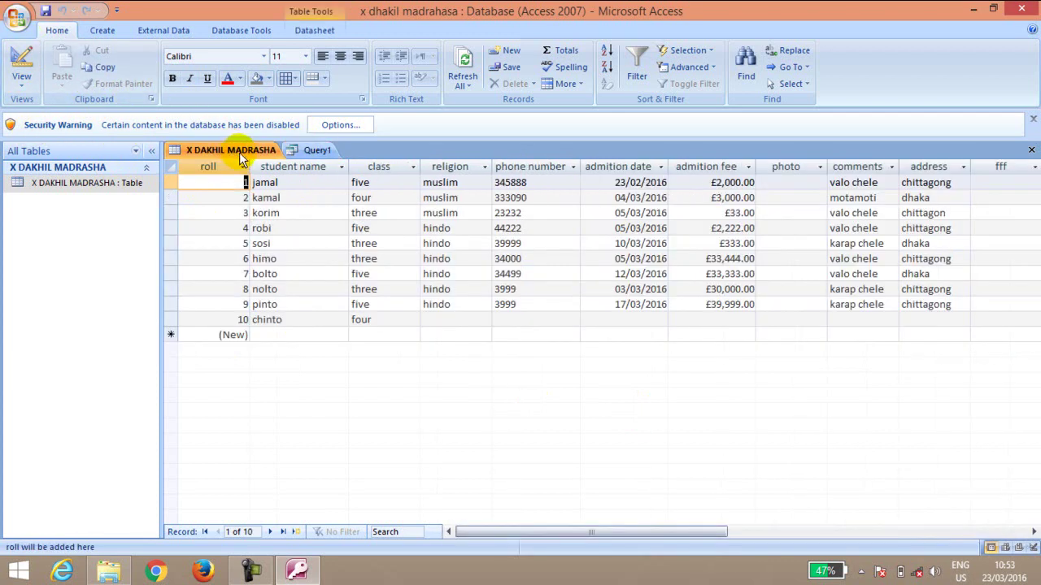
# Step: Switch Query1 to Design View and review its class, religion and address criteria
pyautogui.rightClick(298, 153)
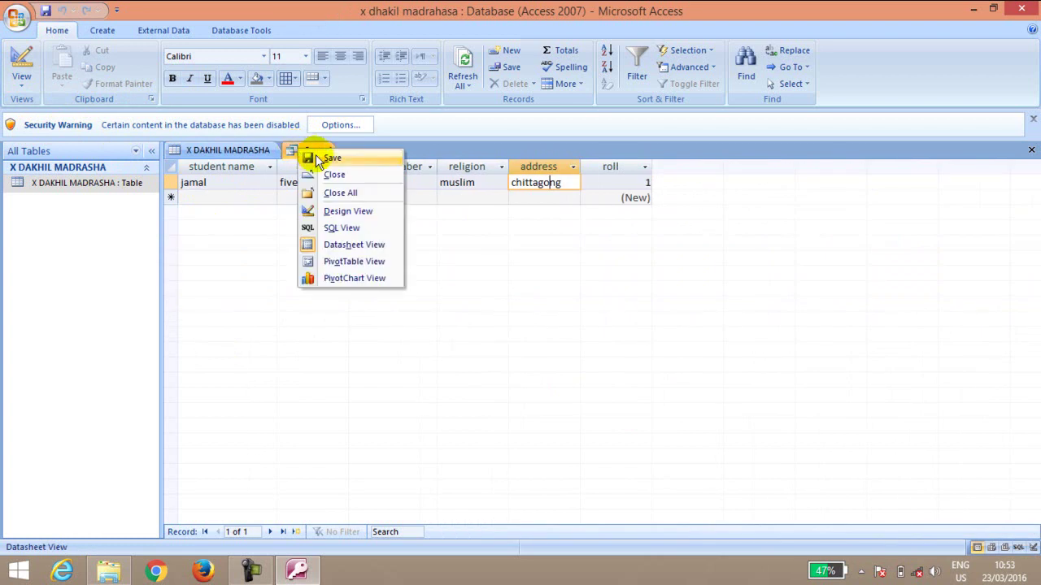
pyautogui.click(333, 210)
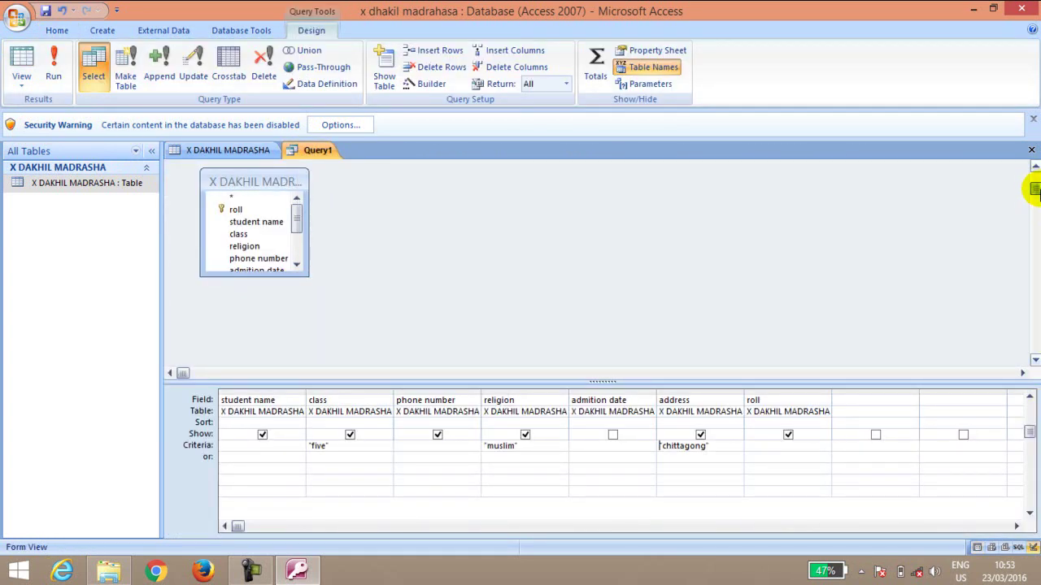
pyautogui.click(1034, 209)
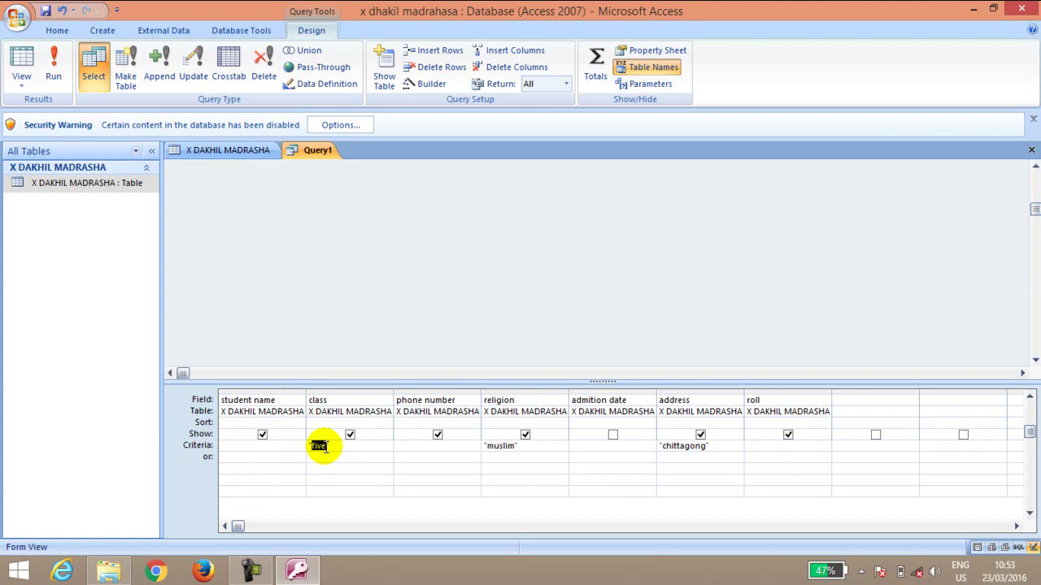
pyautogui.doubleClick(499, 447)
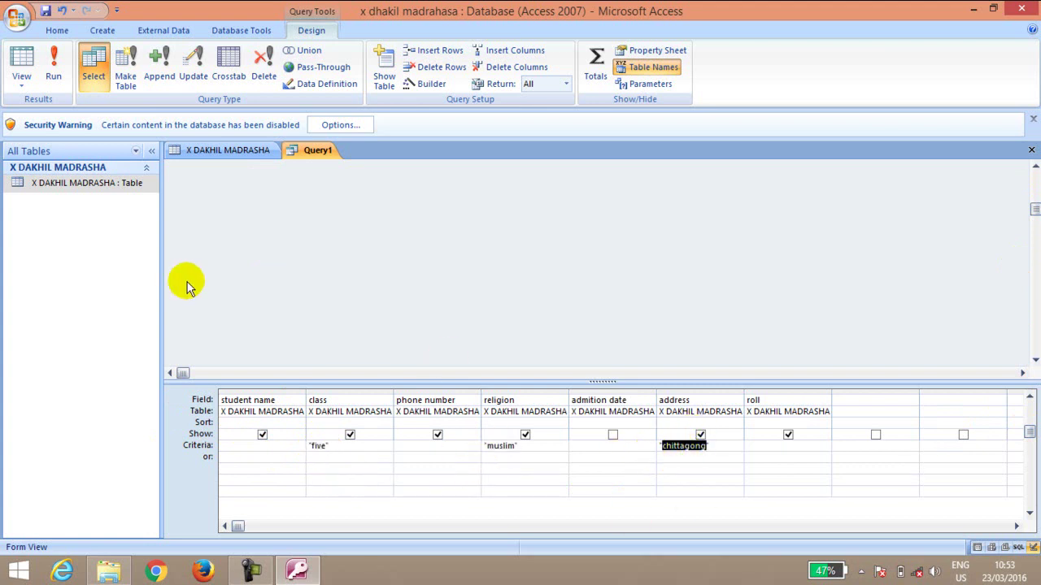
# Step: Check the class, religion and address values of the first three student records in the X DAKHIL MADRASHA table
pyautogui.click(70, 183)
pyautogui.doubleClick(70, 183)
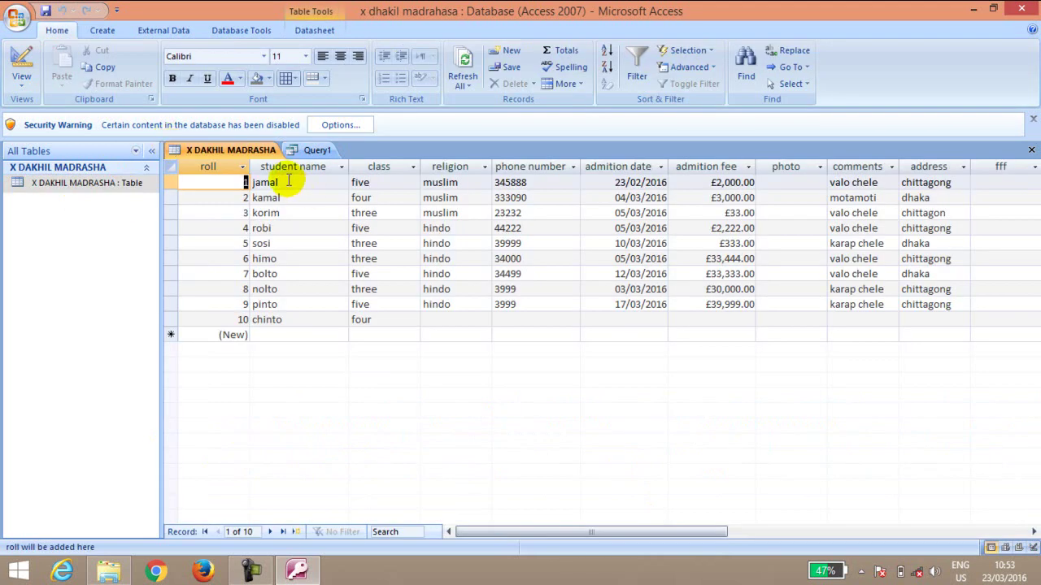
pyautogui.click(357, 182)
pyautogui.click(455, 198)
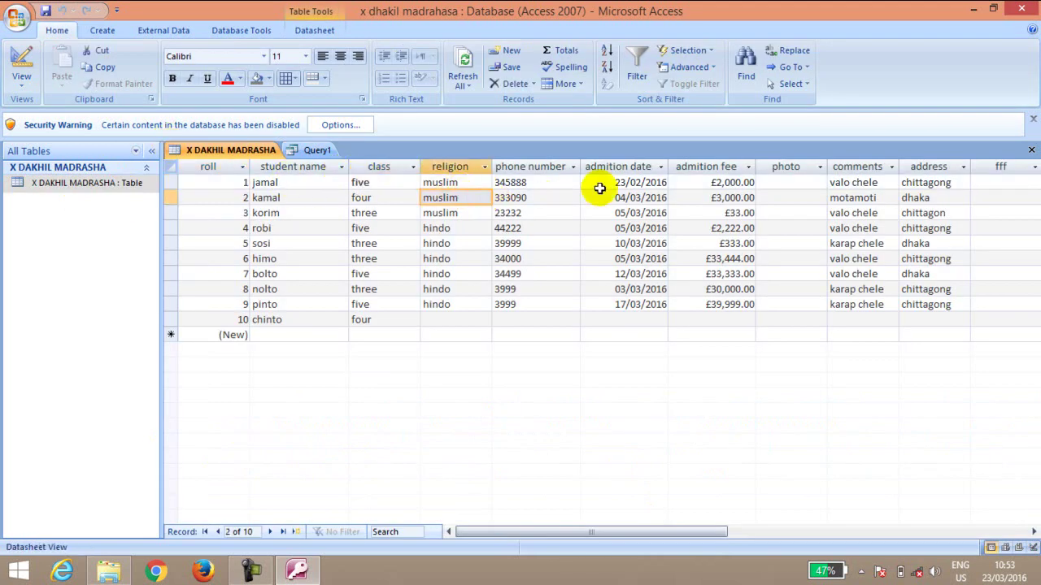
pyautogui.click(923, 183)
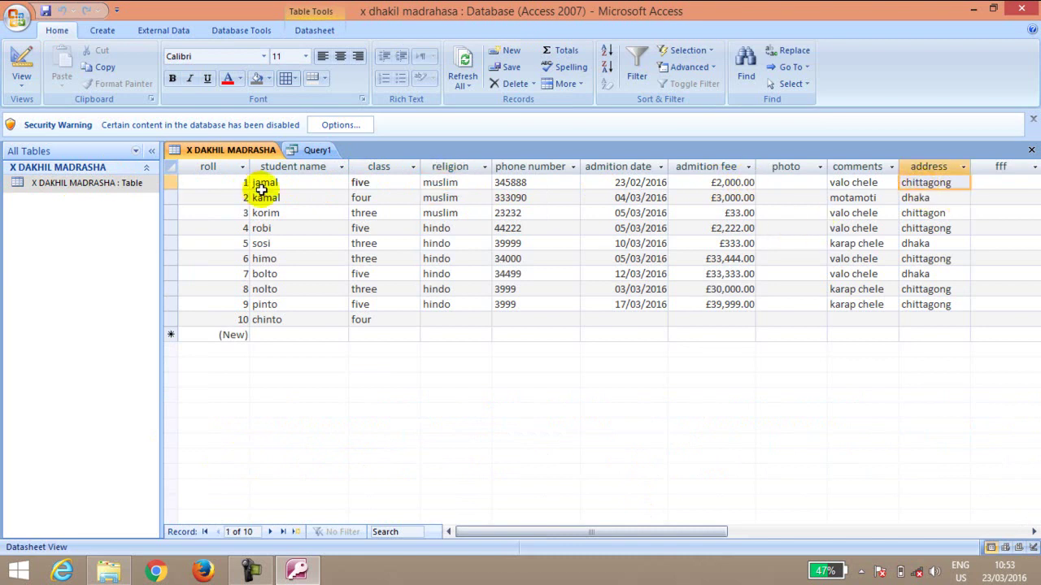
pyautogui.click(365, 214)
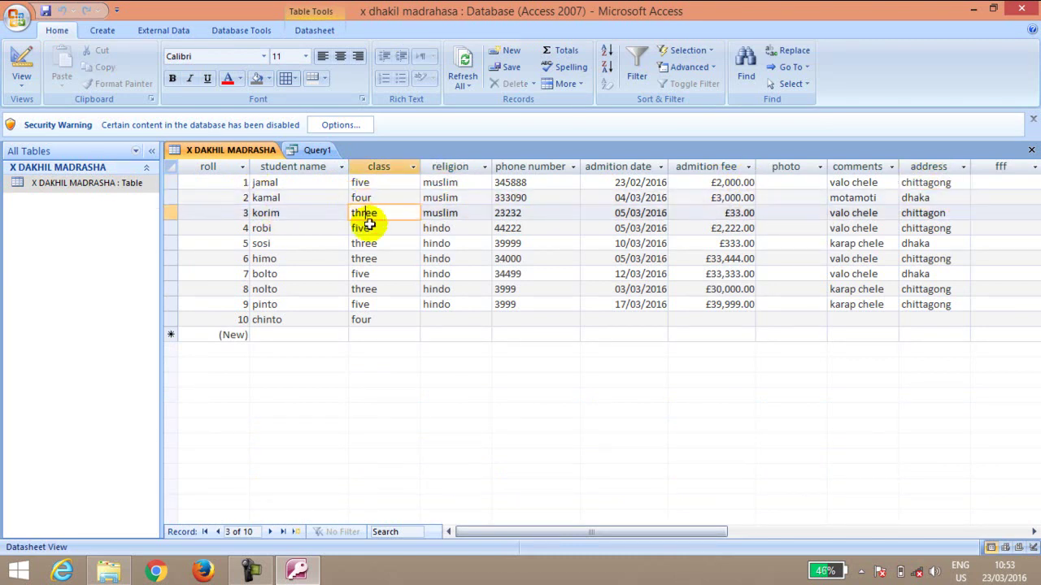
pyautogui.click(437, 213)
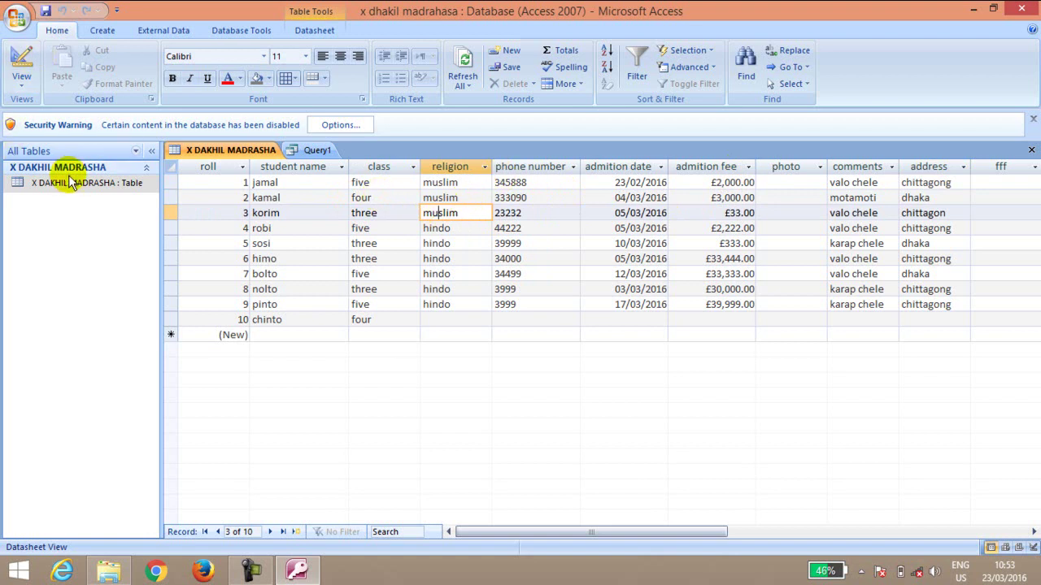
# Step: Remove the five criterion from the class column of Query1 and hide the student name field from the output
pyautogui.click(315, 152)
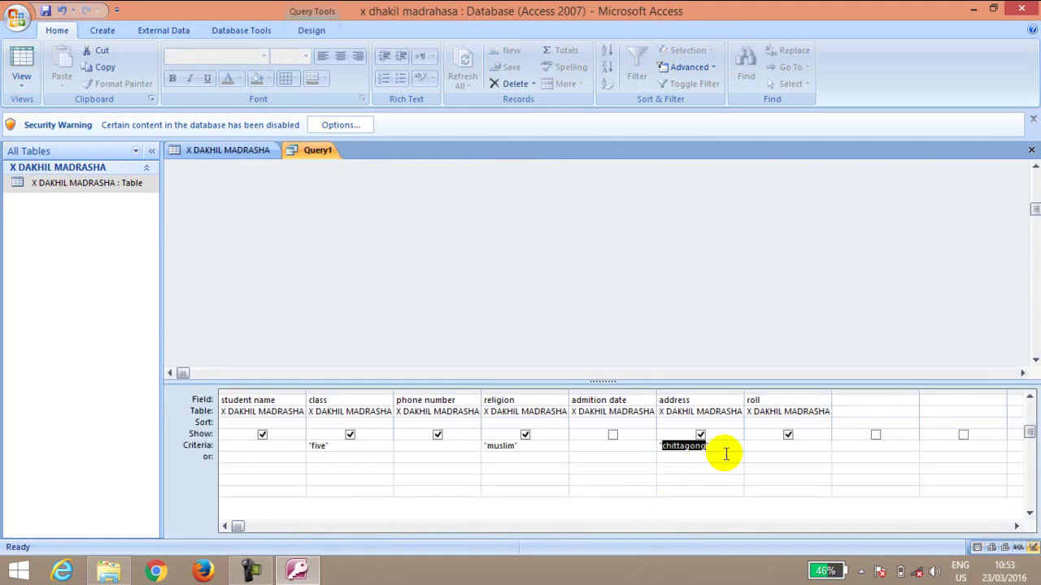
pyautogui.click(523, 444)
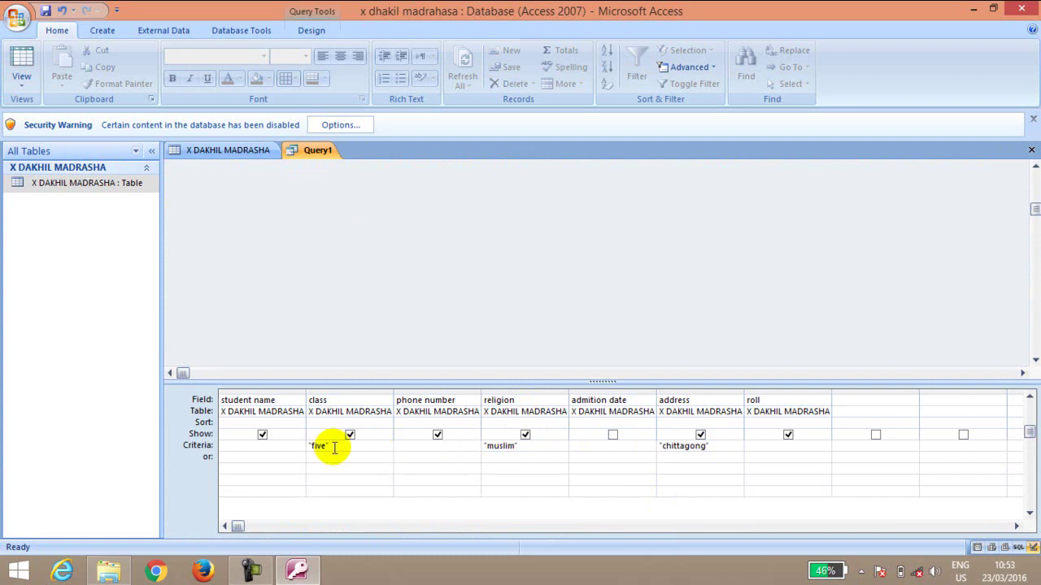
pyautogui.moveTo(323, 446); pyautogui.dragTo(266, 450)
pyautogui.press('Delete')
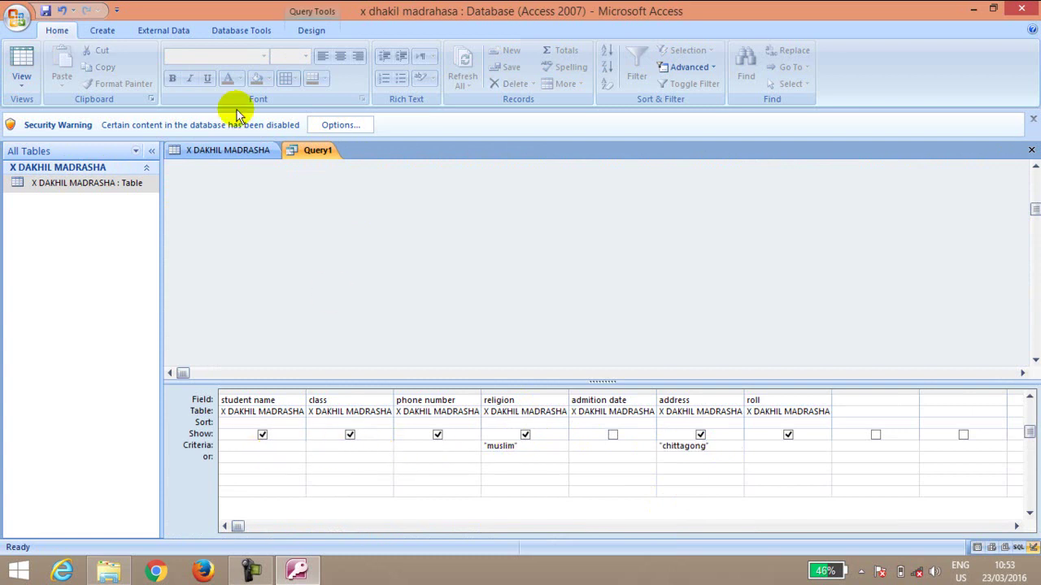
pyautogui.click(250, 399)
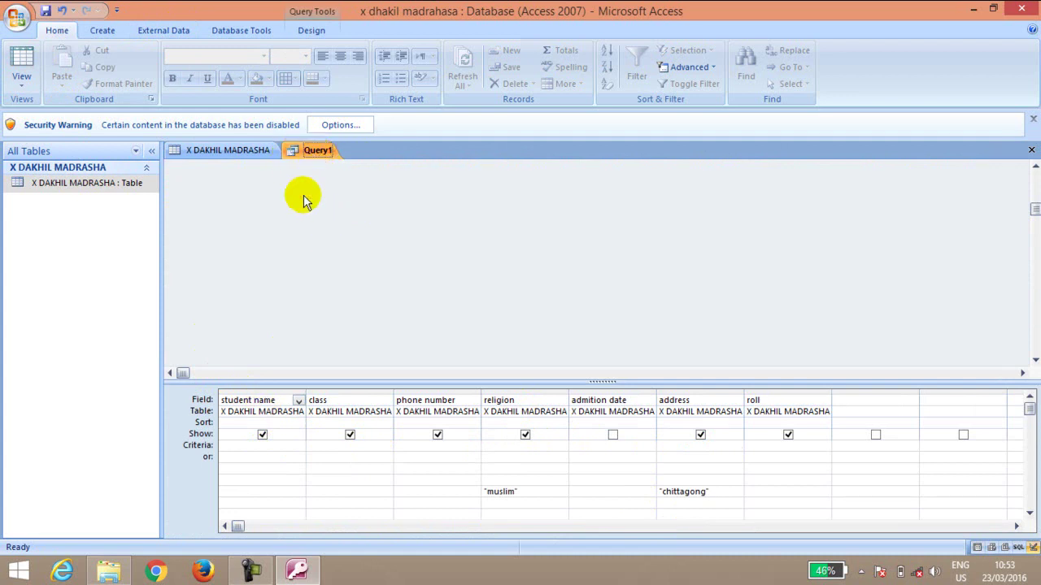
pyautogui.click(261, 435)
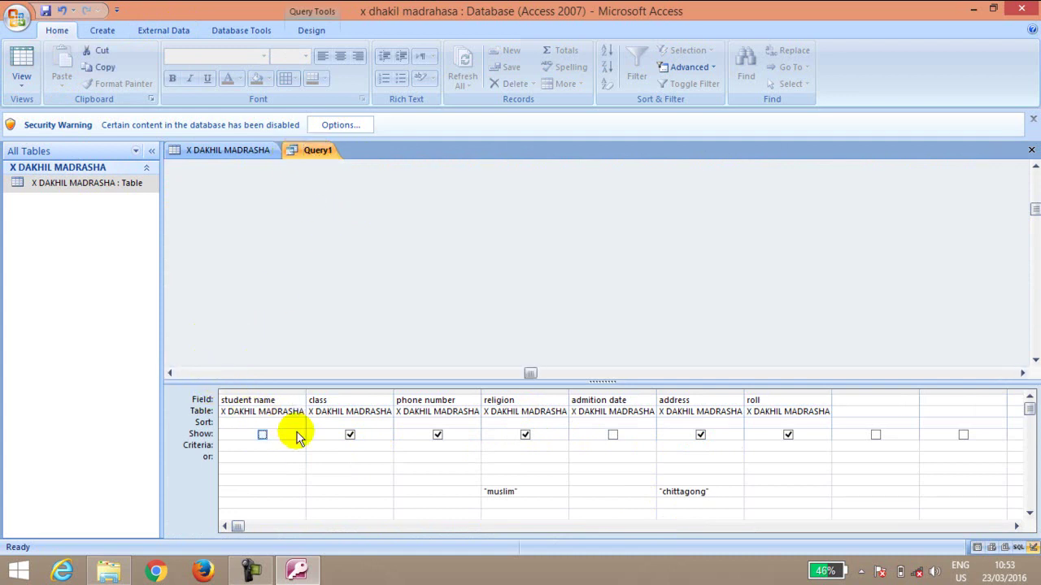
pyautogui.click(288, 447)
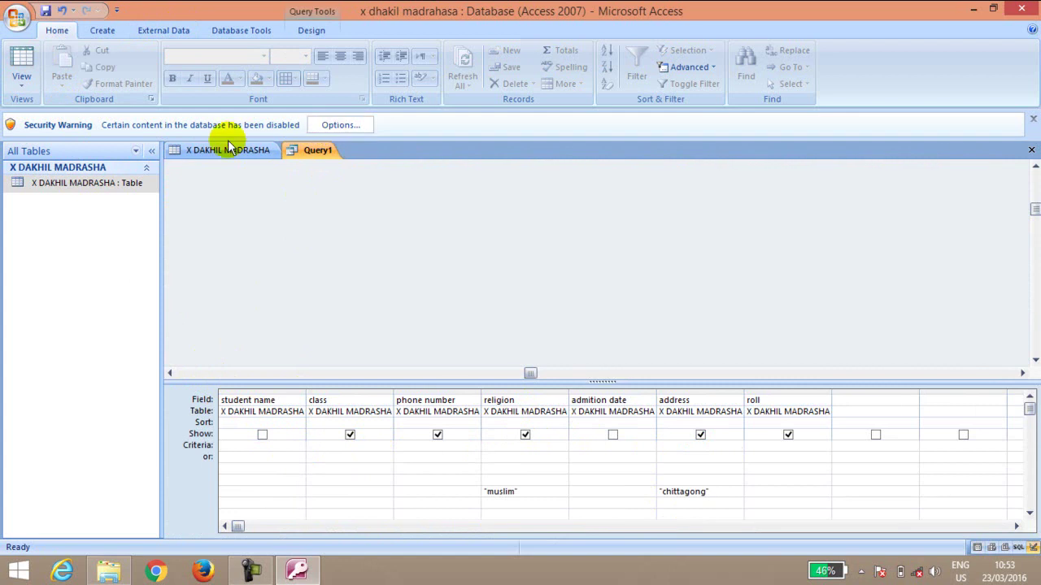
# Step: Review the database security options and accept the setting that protects from unknown content
pyautogui.click(331, 126)
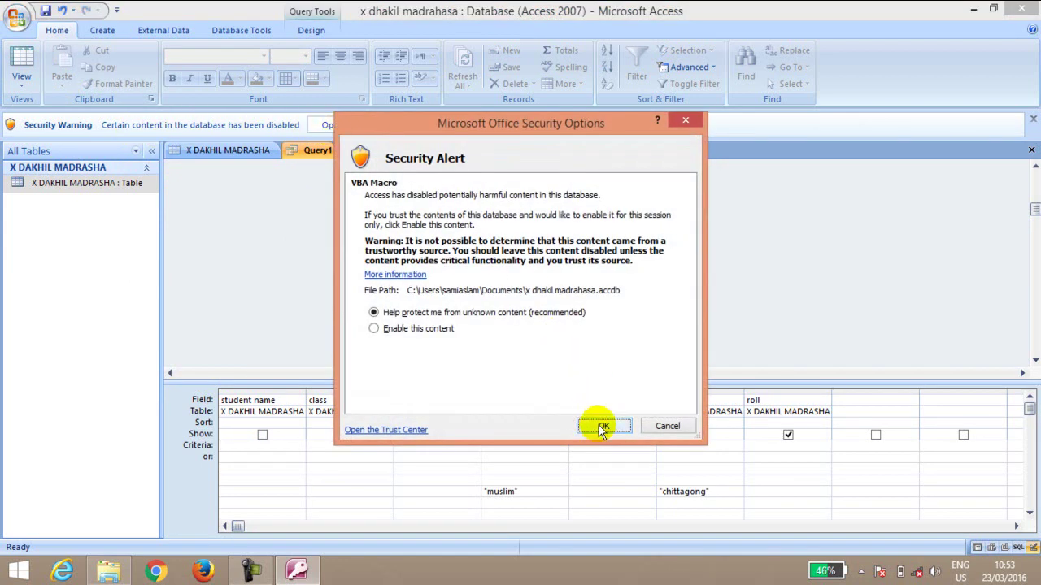
pyautogui.click(600, 428)
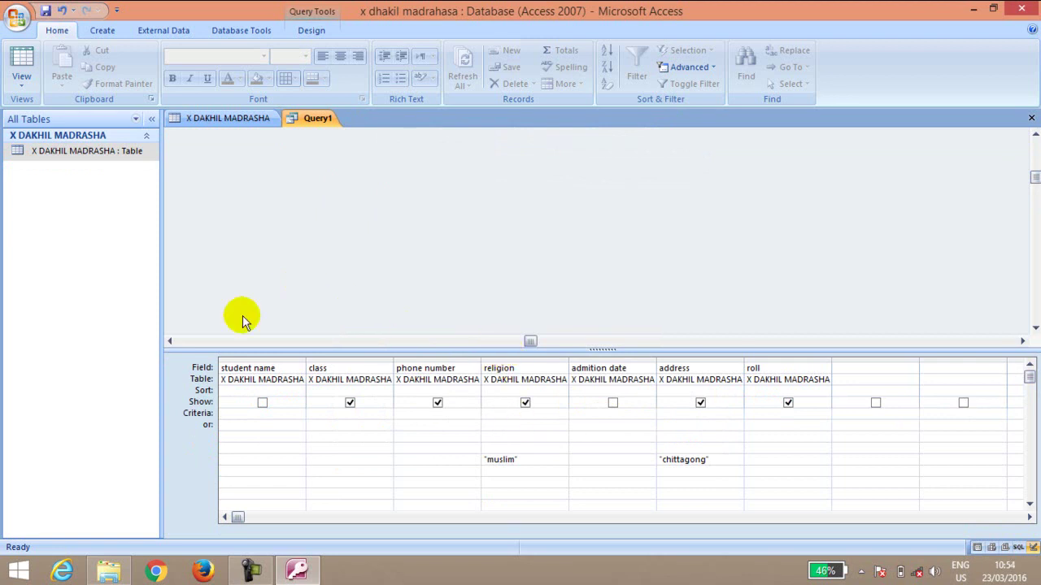
pyautogui.click(236, 117)
pyautogui.click(309, 118)
pyautogui.click(226, 122)
pyautogui.click(104, 151)
pyautogui.click(316, 122)
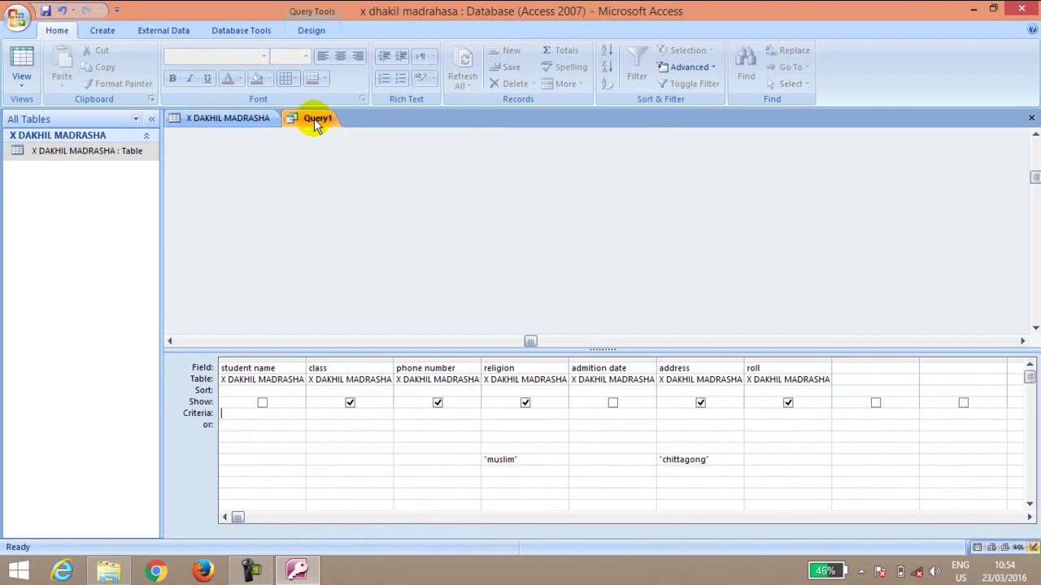
pyautogui.rightClick(315, 122)
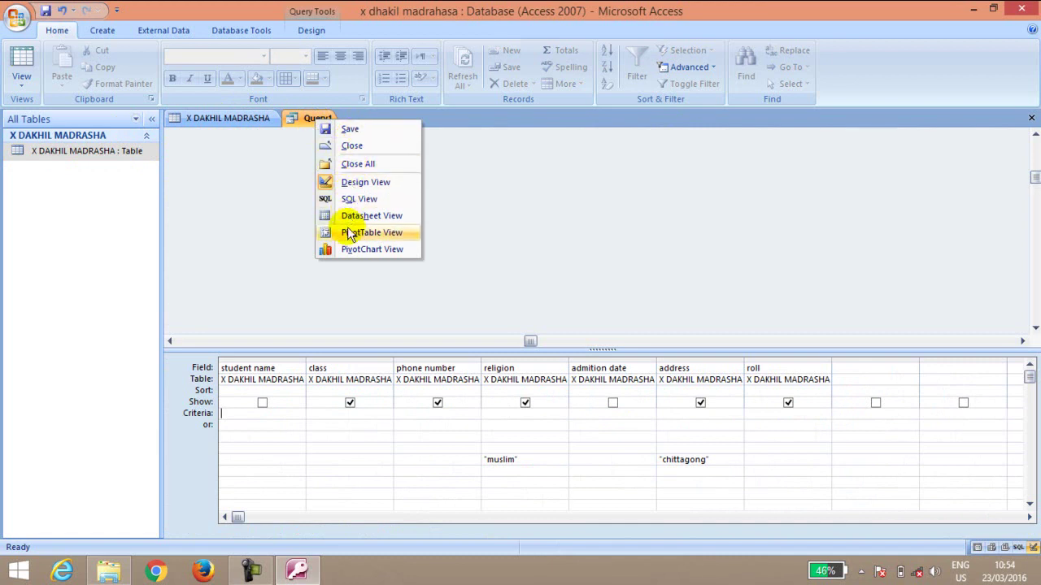
pyautogui.click(272, 118)
pyautogui.click(317, 122)
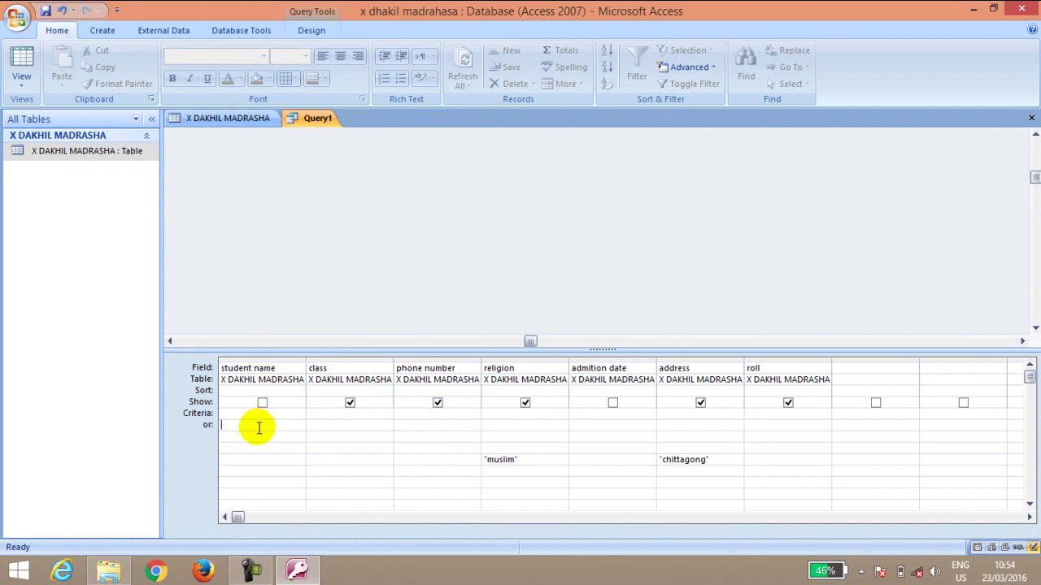
pyautogui.click(1029, 401)
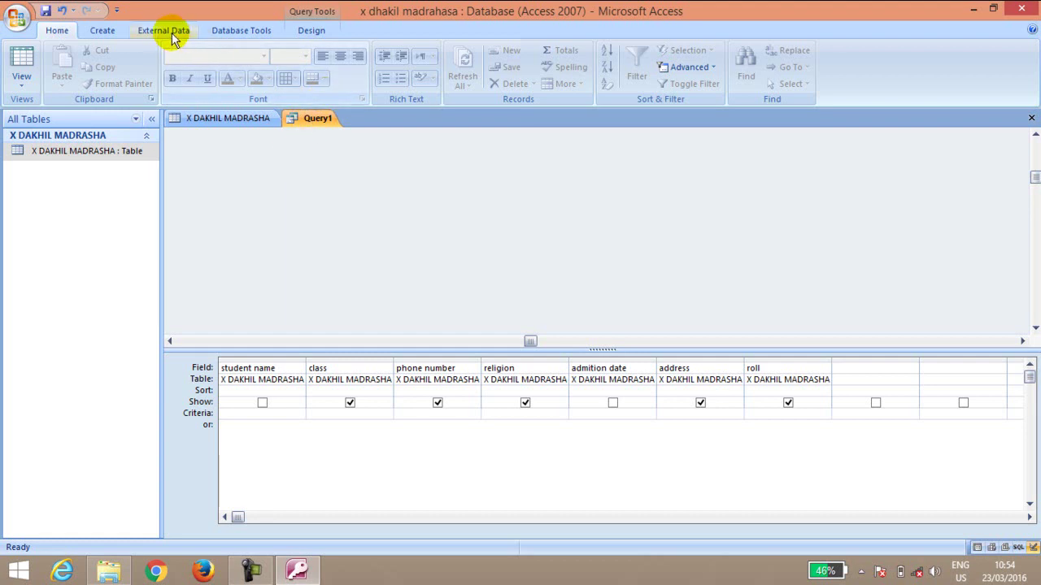
# Step: Create a new query in Design View and add the X DAKHIL MADRASHA table to it
pyautogui.click(104, 32)
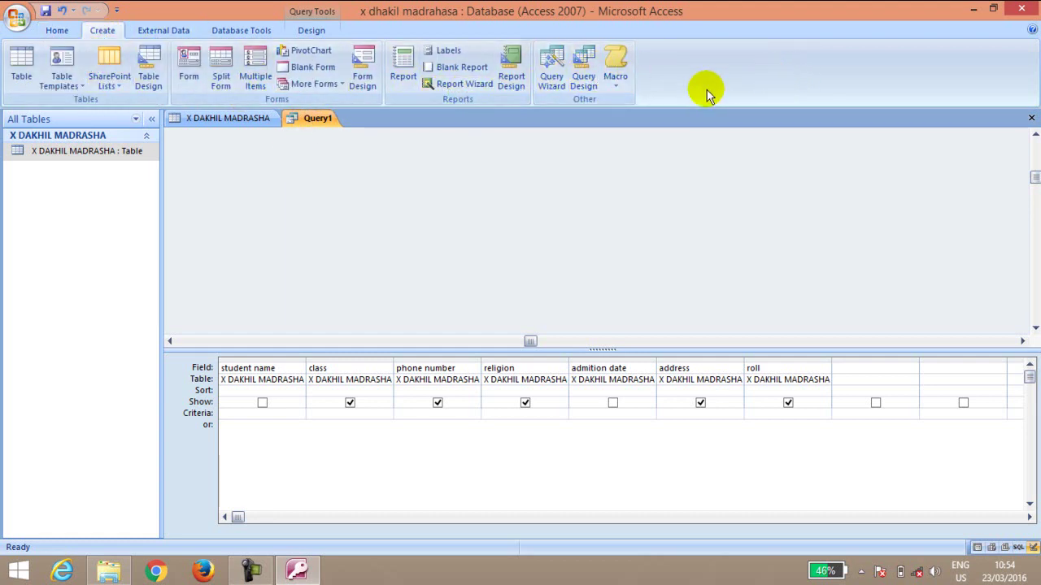
pyautogui.click(132, 150)
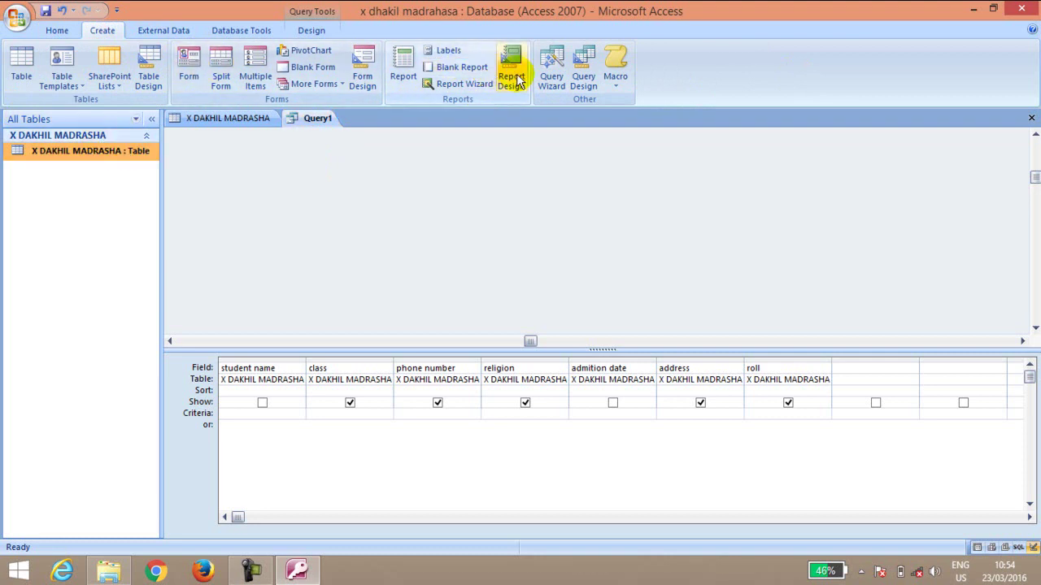
pyautogui.click(587, 75)
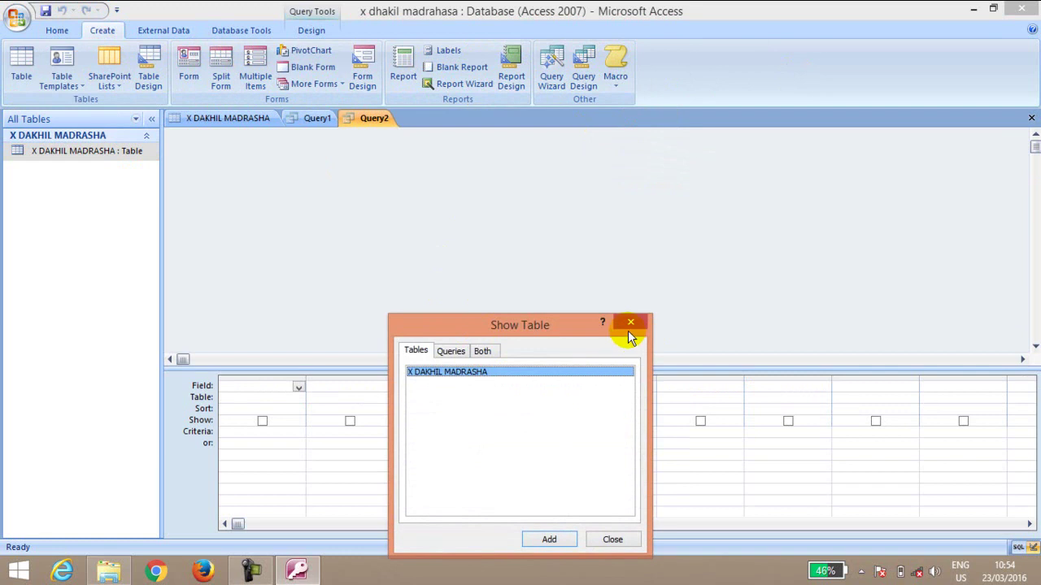
pyautogui.click(547, 539)
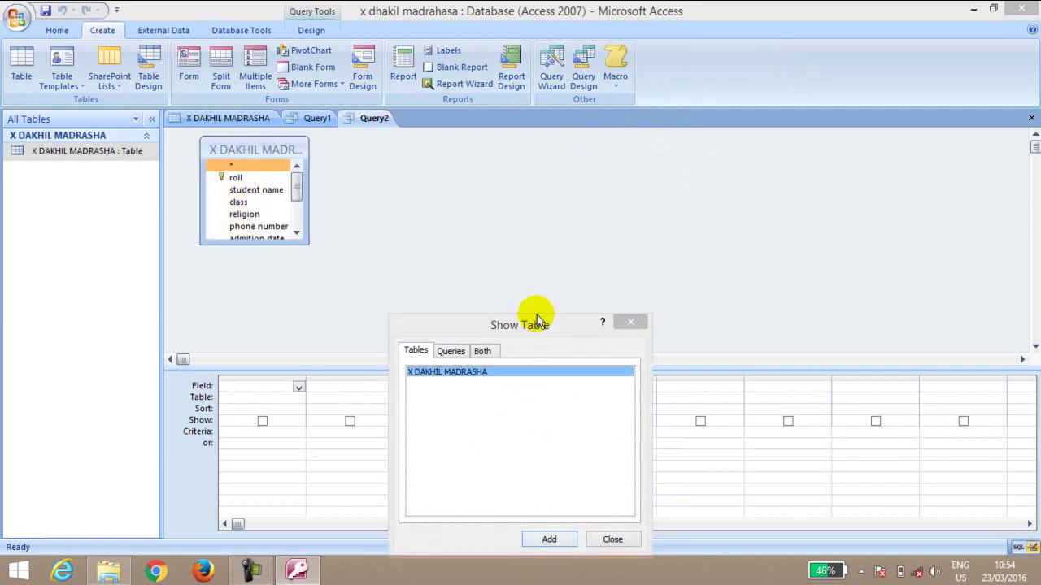
pyautogui.click(630, 322)
# Step: Add the roll, student name, class, phone number, admition date, comments and address fields to the new query's grid
pyautogui.moveTo(241, 175); pyautogui.dragTo(270, 389)
pyautogui.moveTo(274, 178); pyautogui.dragTo(355, 382)
pyautogui.moveTo(238, 177); pyautogui.dragTo(490, 393)
pyautogui.click(261, 213)
pyautogui.moveTo(257, 203); pyautogui.dragTo(597, 397)
pyautogui.click(262, 214)
pyautogui.click(244, 226)
pyautogui.scroll(-1, 298, 198)
pyautogui.moveTo(248, 209); pyautogui.dragTo(777, 390)
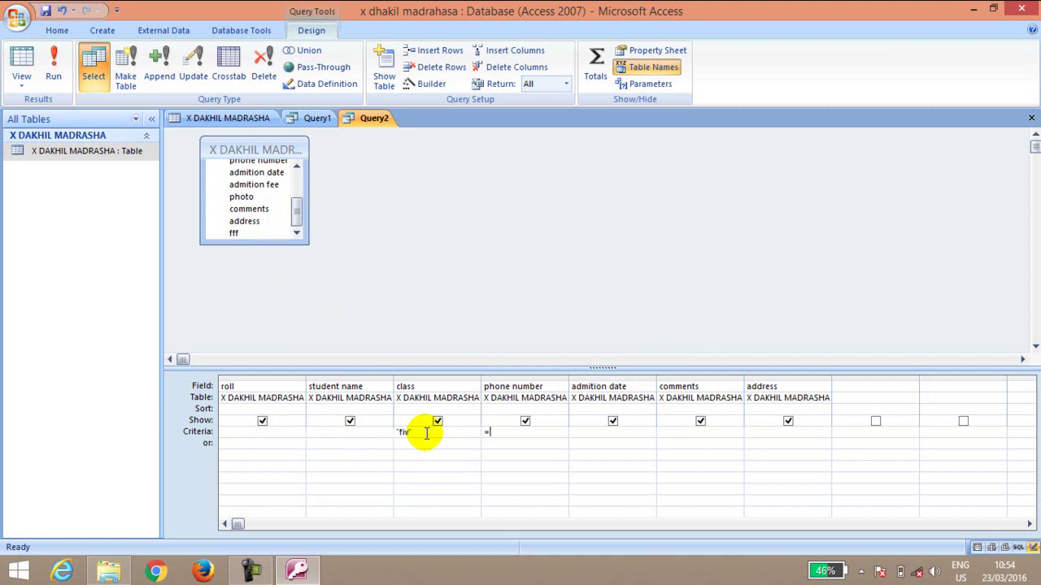
# Step: Remove the stray equals sign from the phone number criteria and set the class criterion to "five"
pyautogui.click(436, 433)
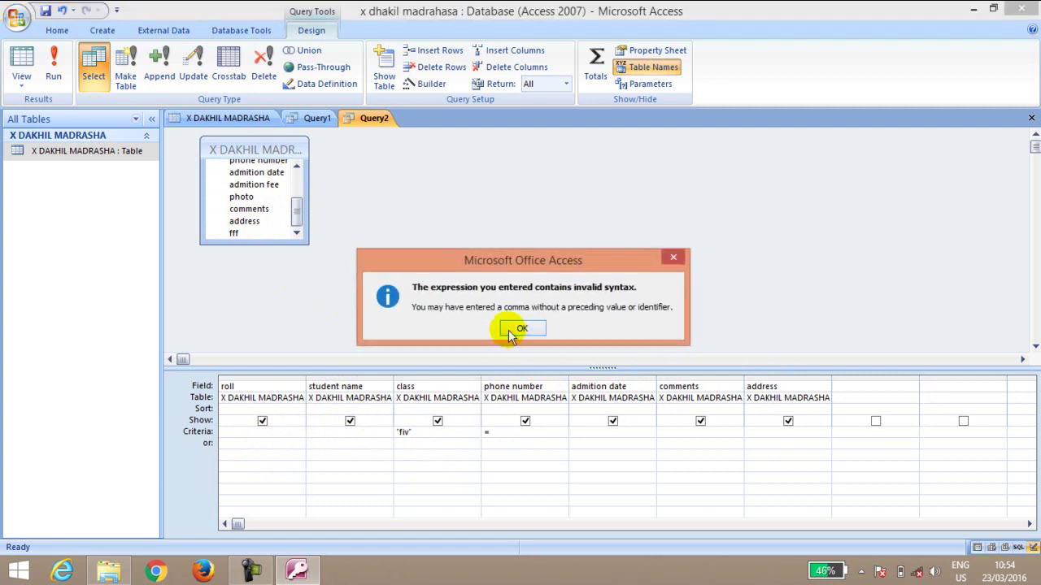
pyautogui.click(512, 330)
pyautogui.click(431, 435)
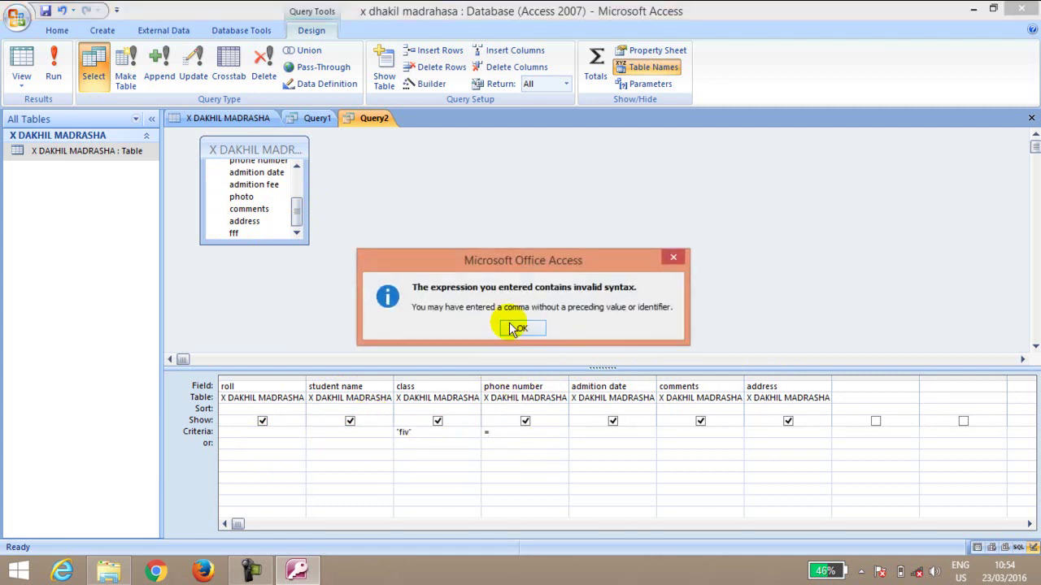
pyautogui.click(512, 330)
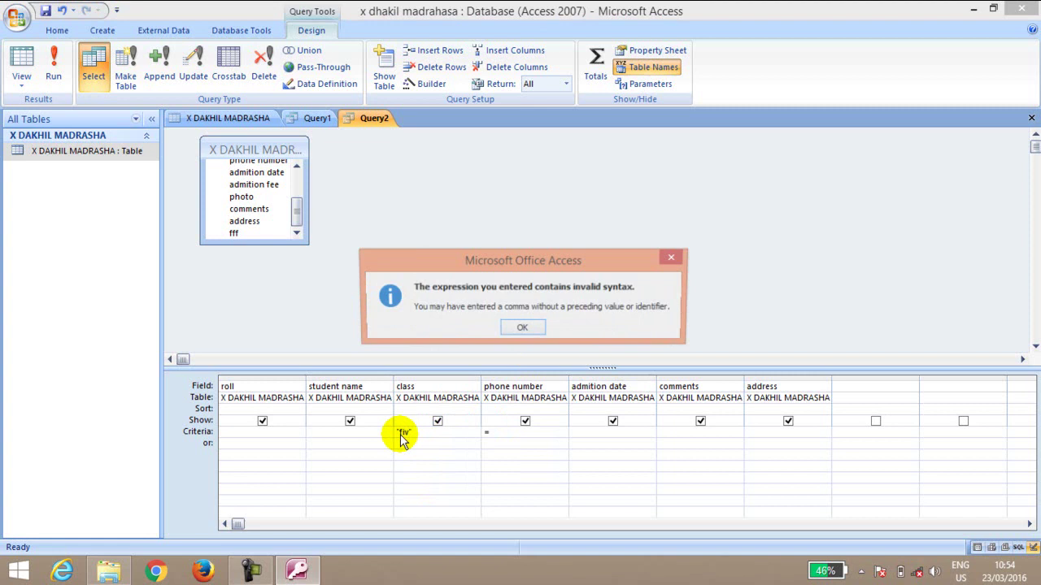
pyautogui.click(523, 327)
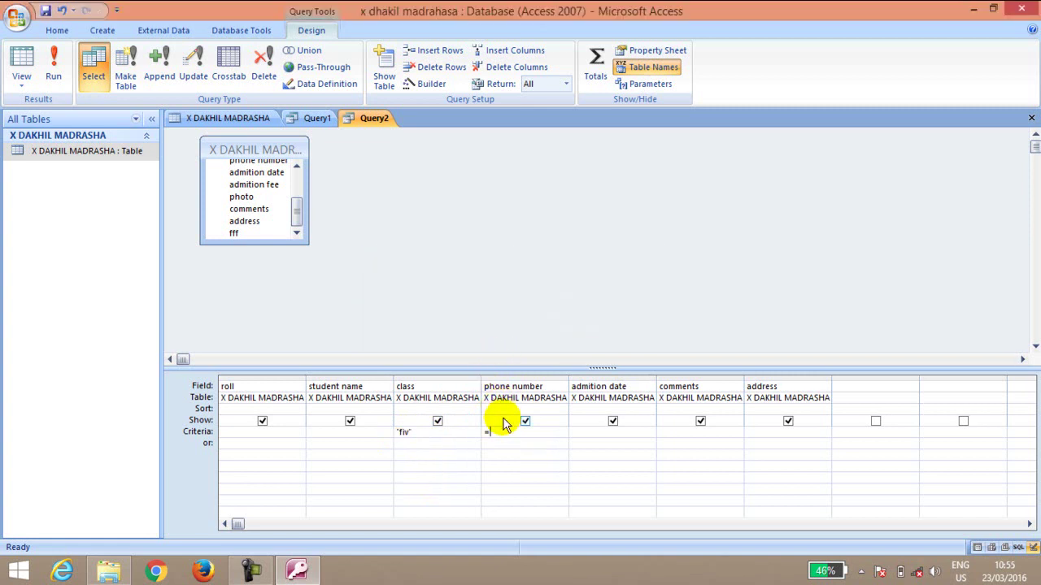
pyautogui.press('BackSpace')
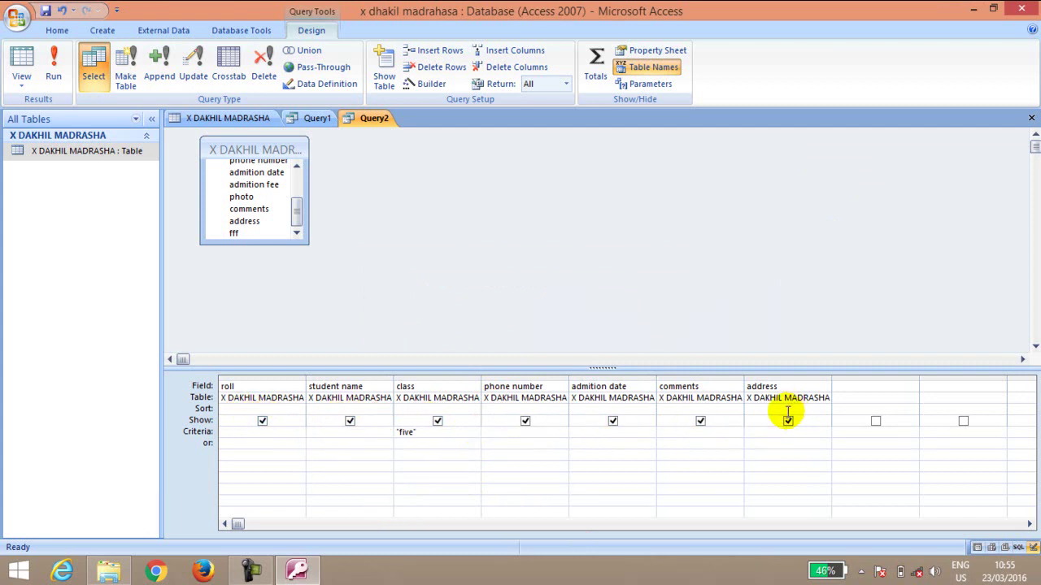
# Step: Run Query2 to check the class values of the listed students, and return to Design View
pyautogui.click(50, 65)
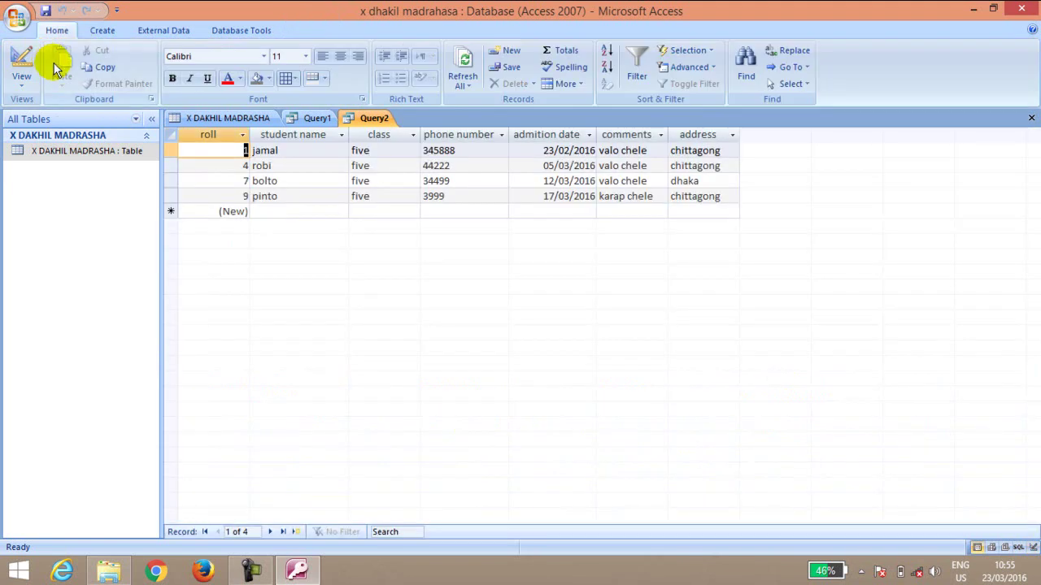
pyautogui.click(360, 165)
pyautogui.click(361, 181)
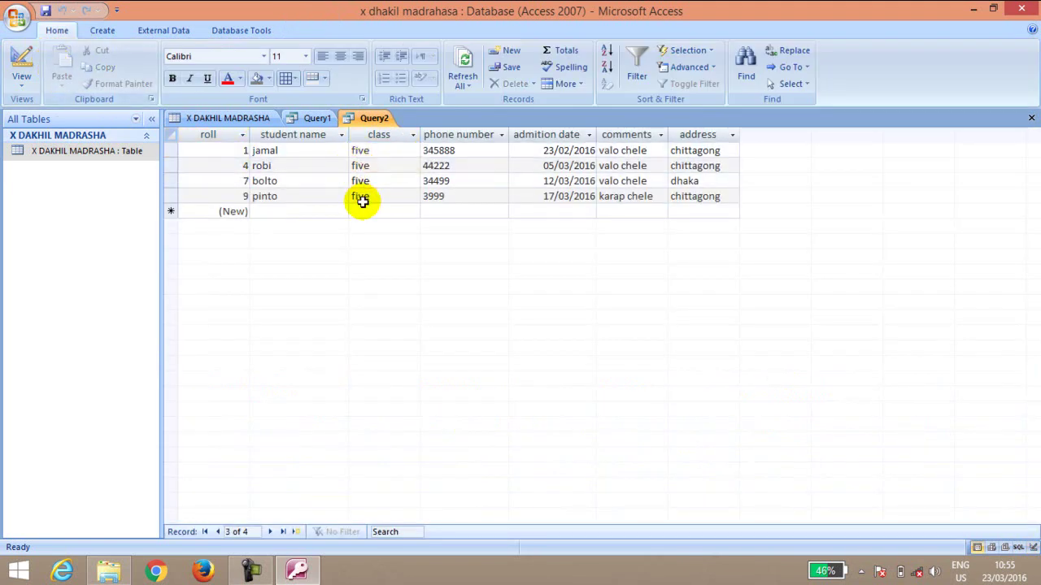
pyautogui.click(361, 198)
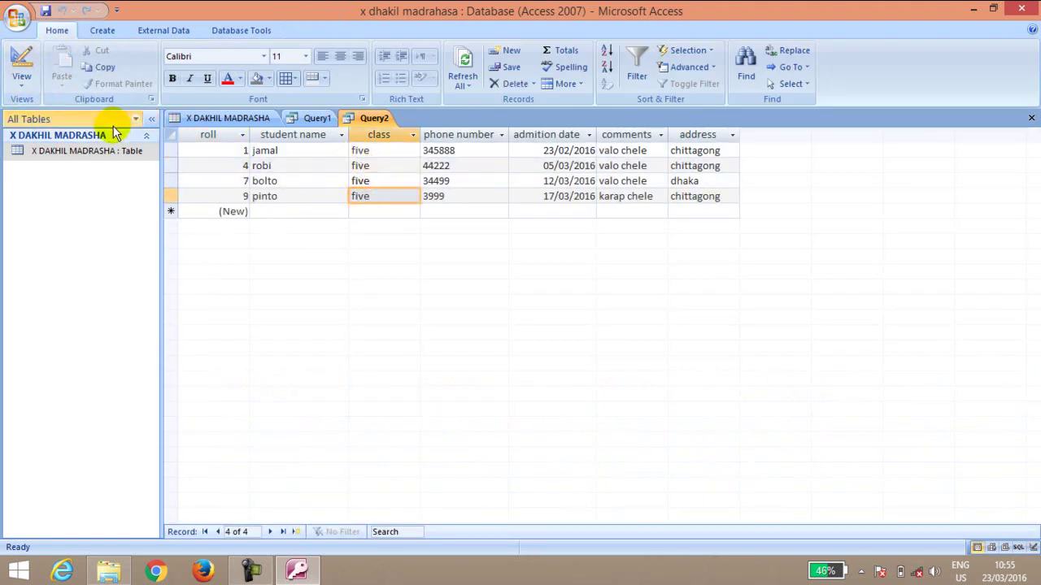
pyautogui.click(21, 75)
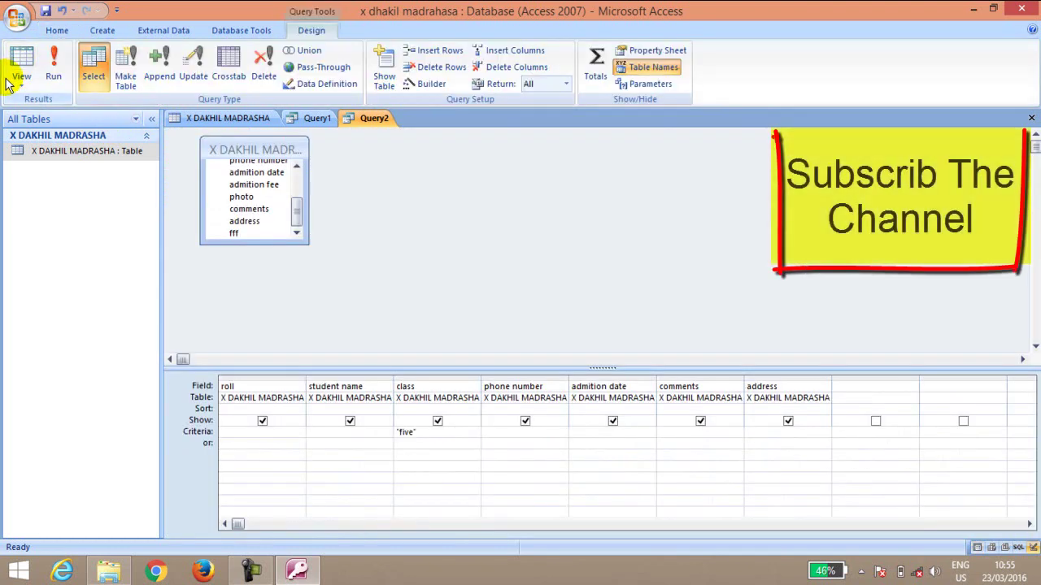